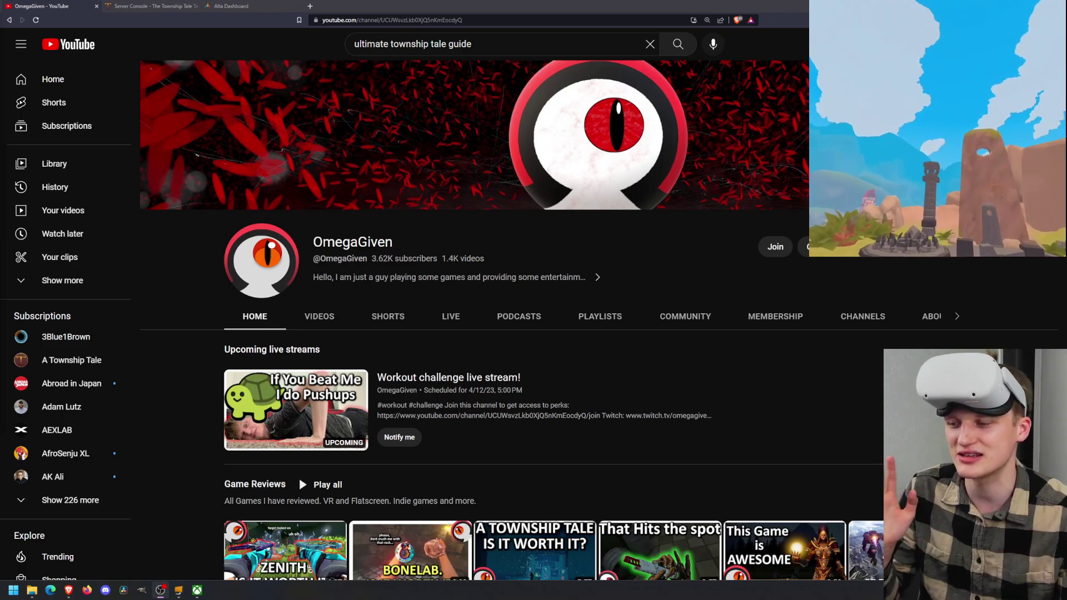
- Scroll the gaming channel's home page down to its Game Reviews row
{"action": "scroll", "coordinate": [270, 355], "scroll_direction": "down", "scroll_amount": 4}
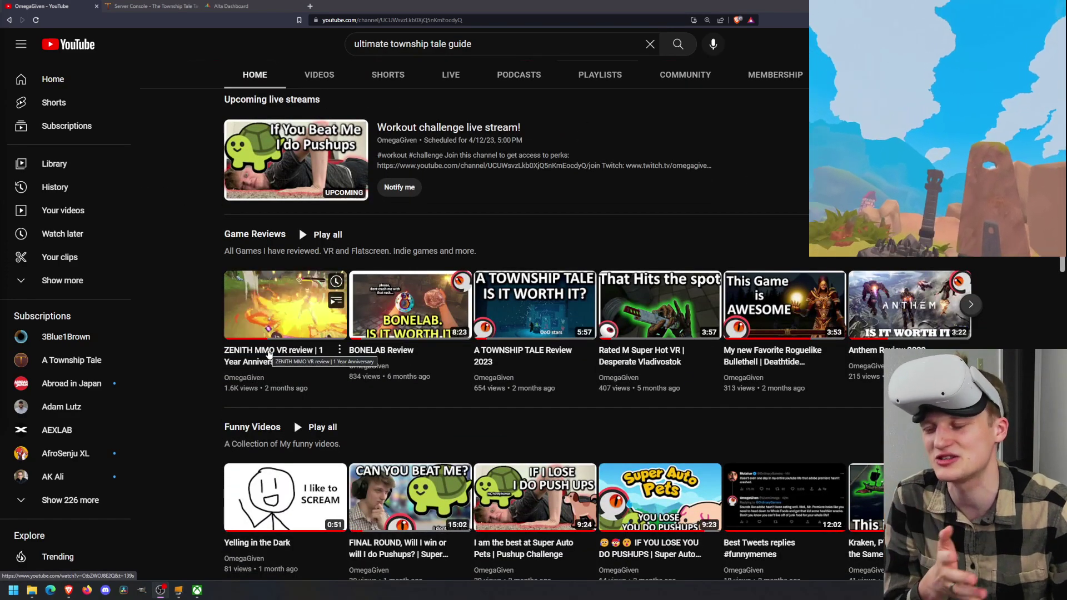
- Open the ZENITH MMO VR review video and pause its playback
{"action": "left_click", "coordinate": [269, 355]}
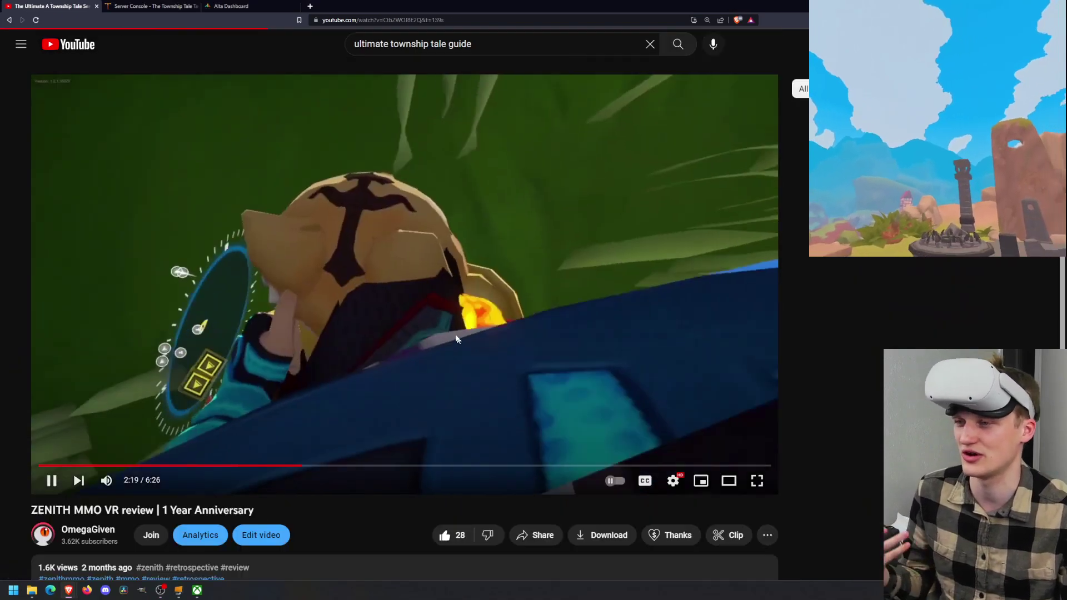
{"action": "left_click", "coordinate": [431, 275]}
{"action": "scroll", "coordinate": [430, 276], "scroll_direction": "down", "scroll_amount": 5}
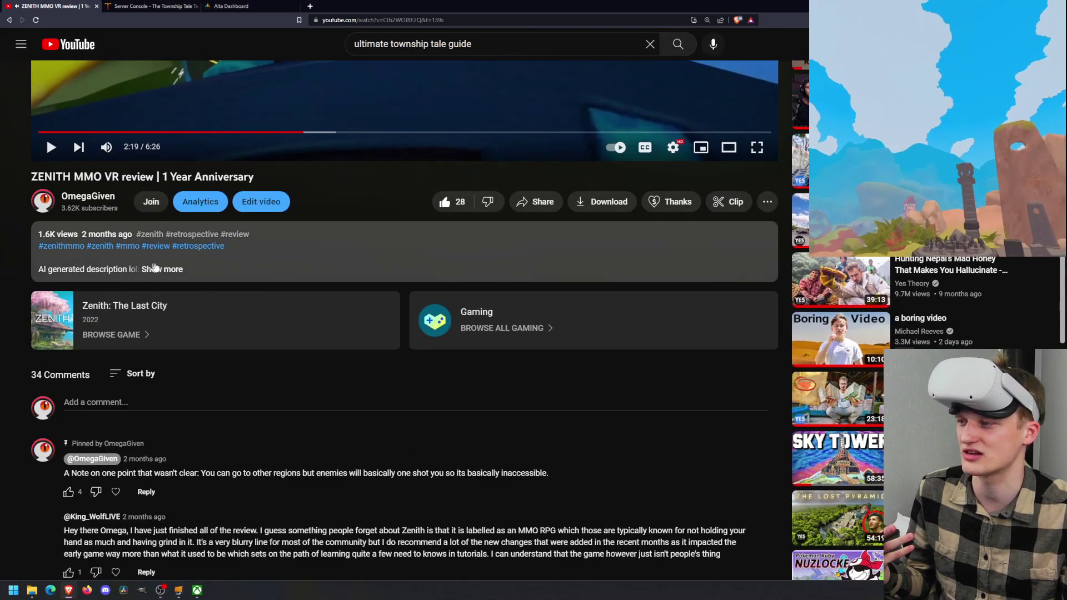
- Expand the description and highlight the dash.townshiptale.com link under ATT Server Resources
{"action": "left_click", "coordinate": [167, 272]}
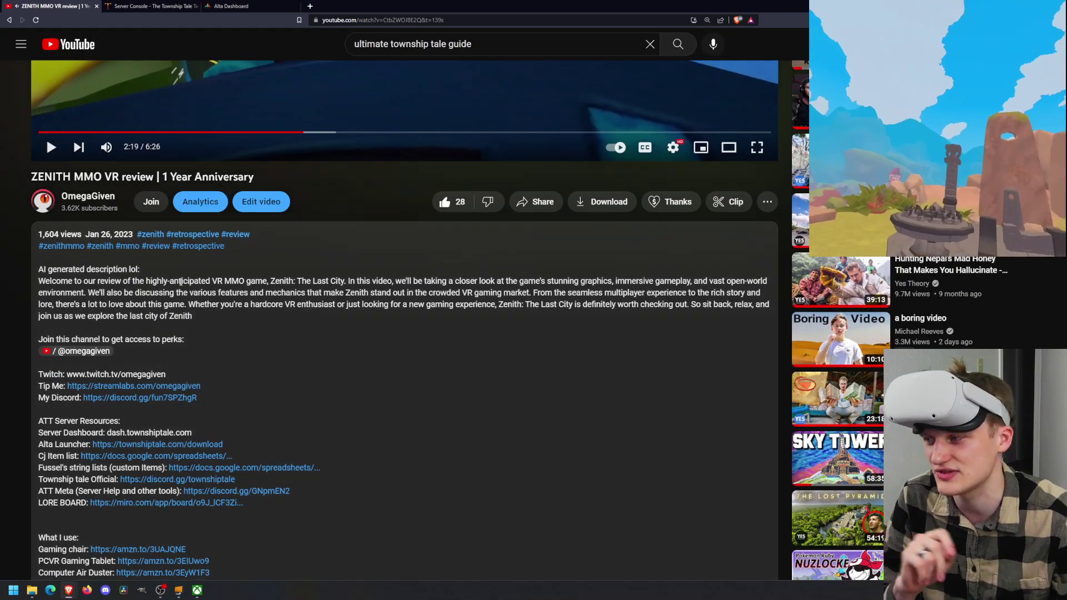
{"action": "scroll", "coordinate": [65, 258], "scroll_direction": "down", "scroll_amount": 3}
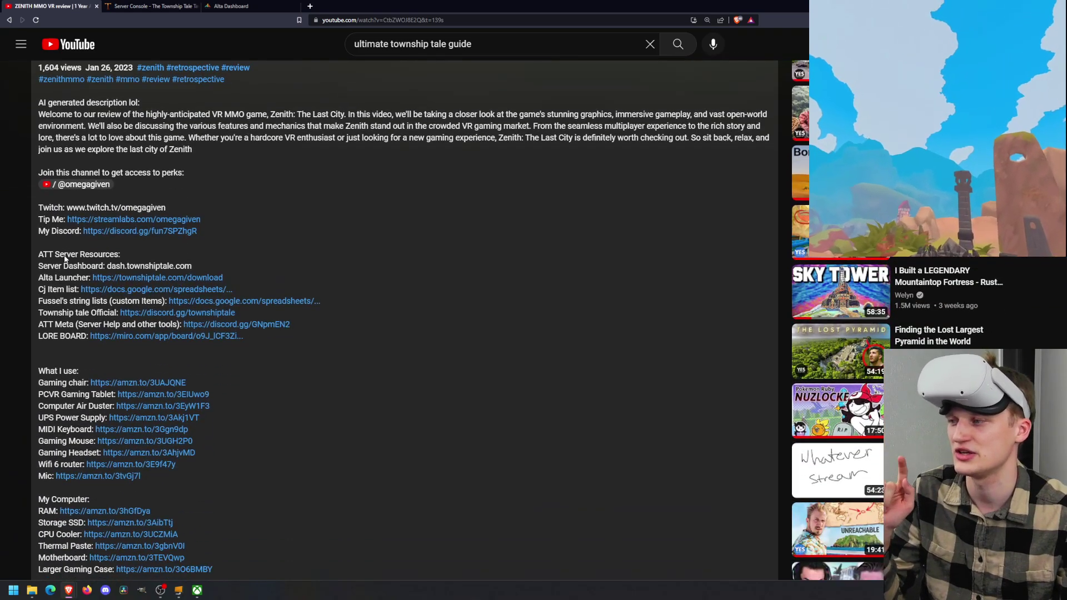
{"action": "left_click_drag", "start_coordinate": [39, 253], "coordinate": [371, 337]}
{"action": "left_click", "coordinate": [371, 338]}
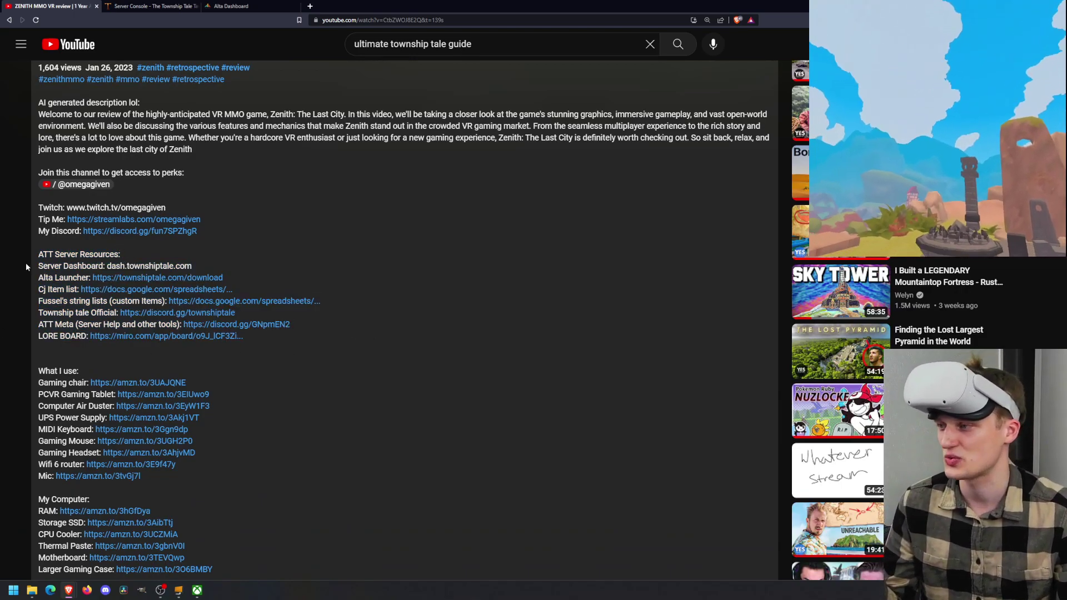
{"action": "left_click_drag", "start_coordinate": [48, 266], "coordinate": [107, 267]}
{"action": "key", "text": "ctrl+c"}
- Close the old dashboard, server console and empty browser tabs
{"action": "left_click", "coordinate": [192, 266]}
{"action": "left_click", "coordinate": [293, 7]}
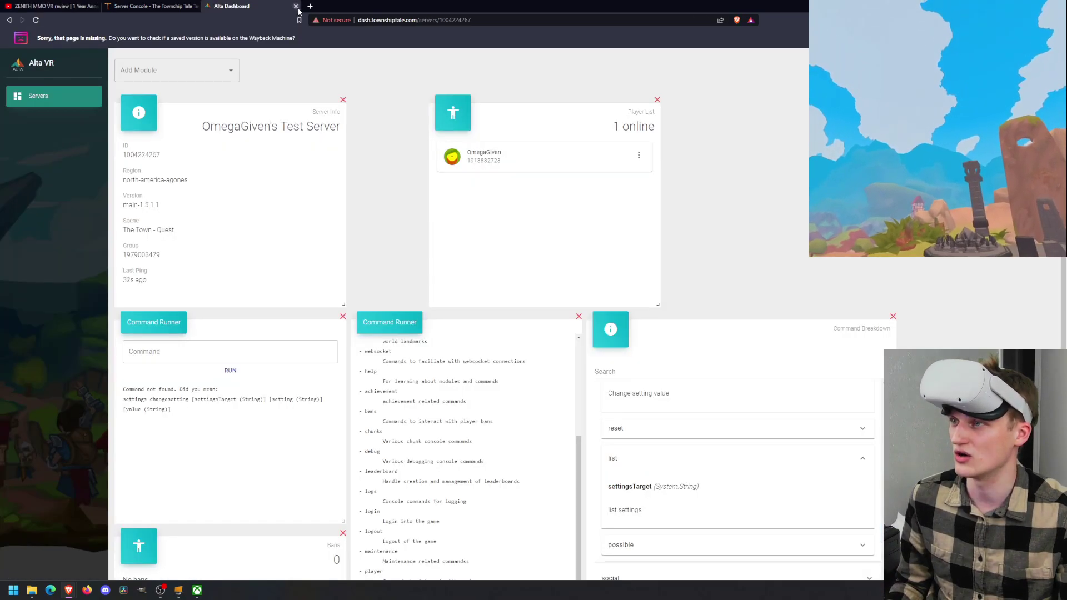
{"action": "key", "text": "ctrl+t"}
{"action": "left_click", "coordinate": [296, 6]}
{"action": "left_click", "coordinate": [189, 7]}
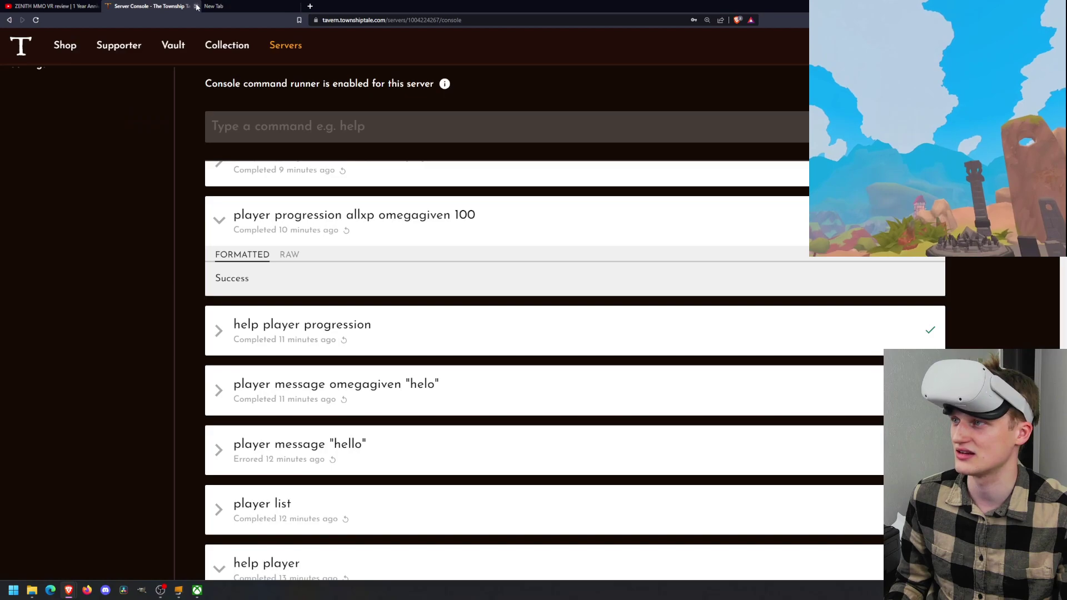
{"action": "left_click", "coordinate": [196, 6]}
{"action": "left_click", "coordinate": [197, 6]}
- Load dash.townshiptale.com in a fresh tab and open the test server from its Servers list
{"action": "left_click", "coordinate": [113, 6]}
{"action": "key", "text": "ctrl+v"}
{"action": "left_click", "coordinate": [347, 36]}
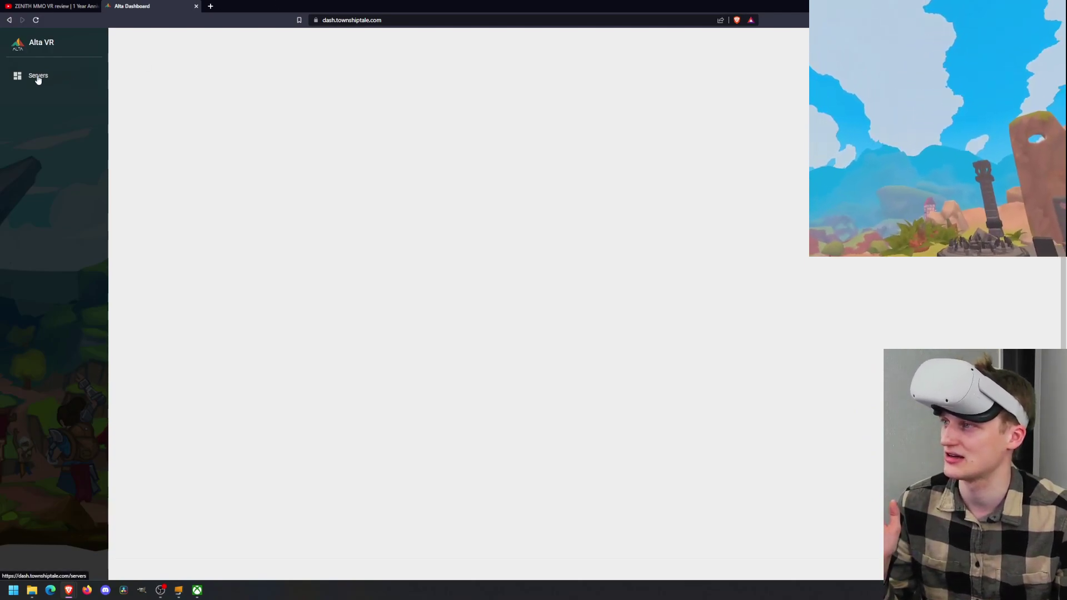
{"action": "left_click", "coordinate": [56, 79]}
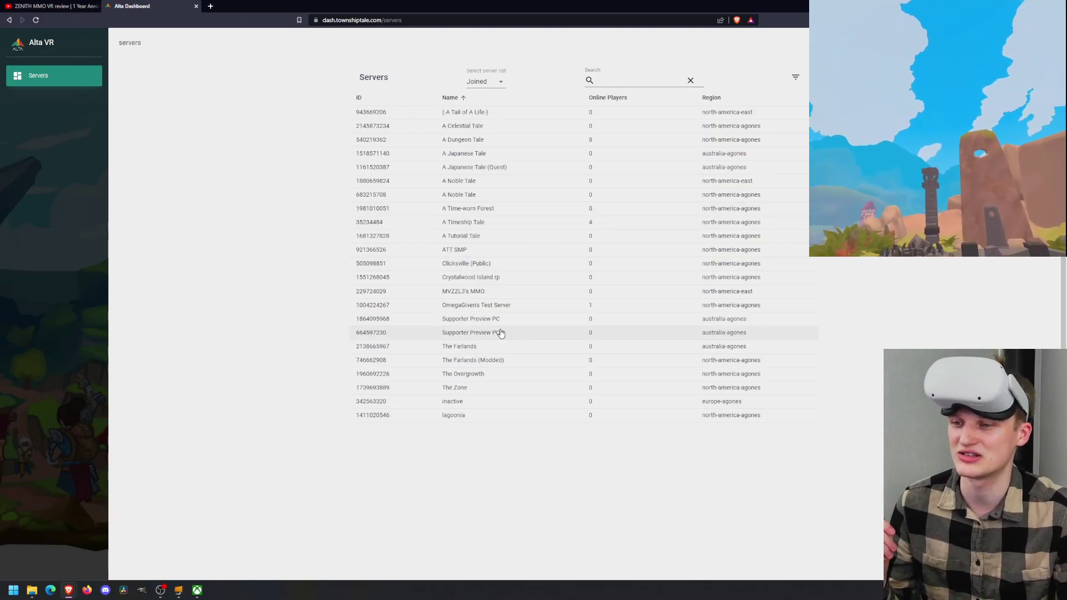
{"action": "left_click", "coordinate": [476, 305]}
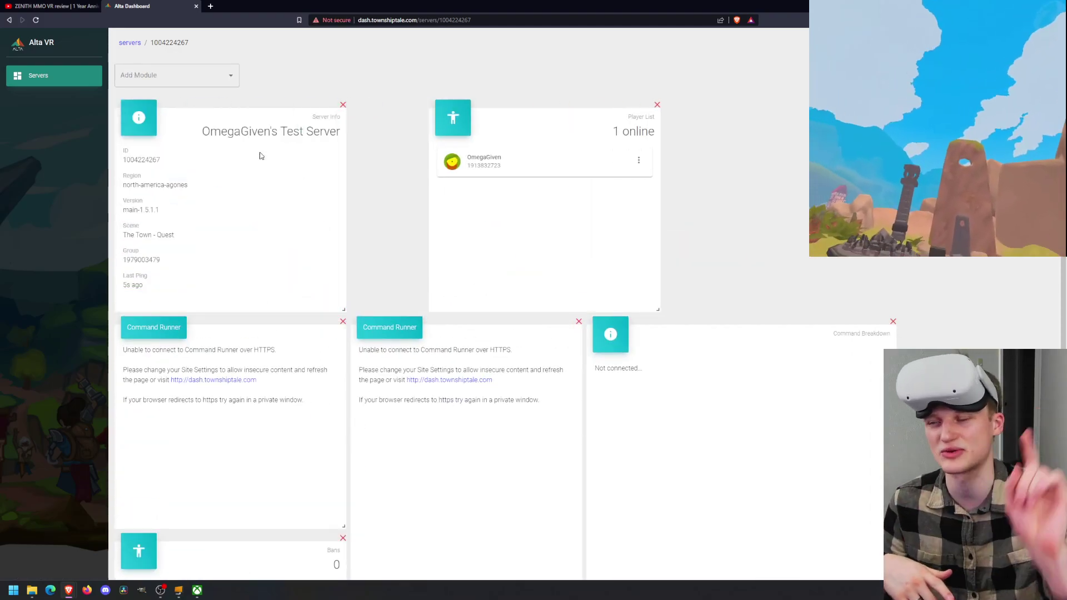
{"action": "left_click", "coordinate": [55, 6]}
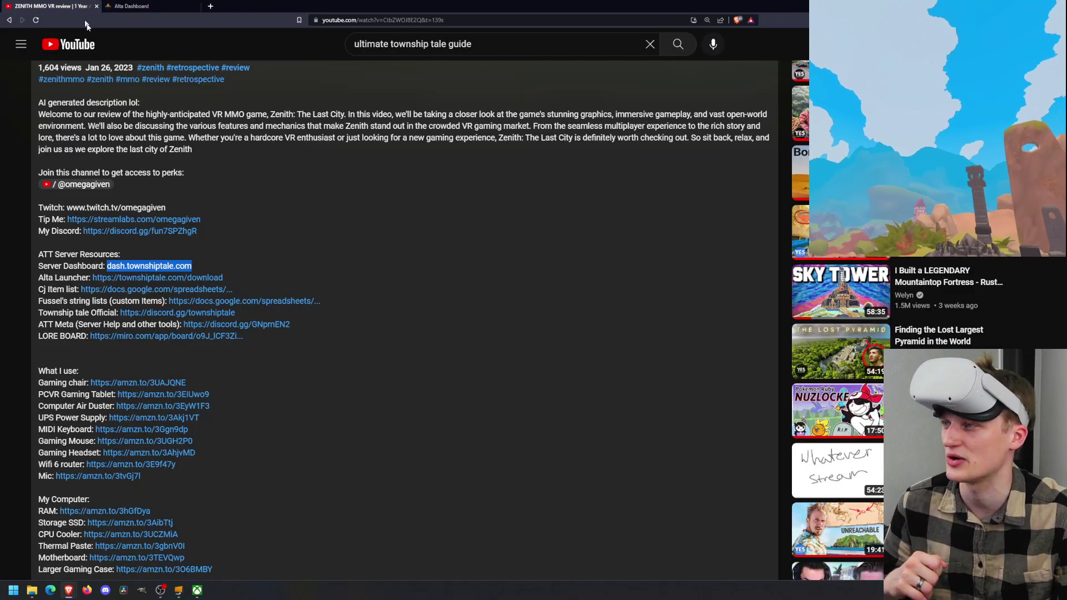
- Open a description link to the Alta Launcher download page in a new tab
{"action": "left_click", "coordinate": [53, 278]}
{"action": "right_click", "coordinate": [176, 286]}
{"action": "left_click", "coordinate": [222, 289]}
{"action": "left_click", "coordinate": [158, 5]}
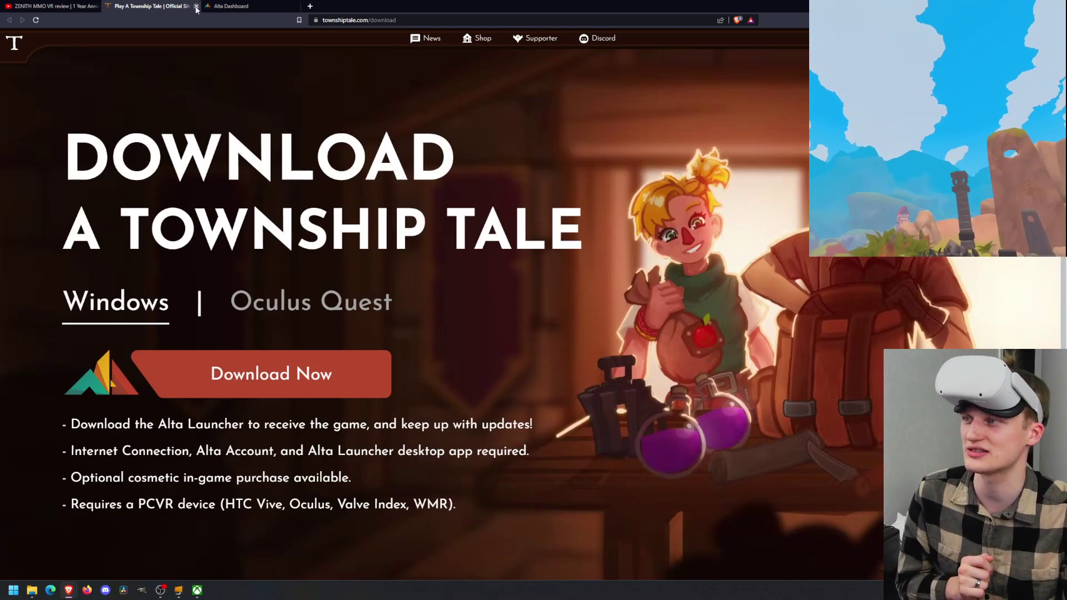
- Close the download page and open the item list link in a new tab
{"action": "left_click", "coordinate": [197, 6]}
{"action": "right_click", "coordinate": [109, 299]}
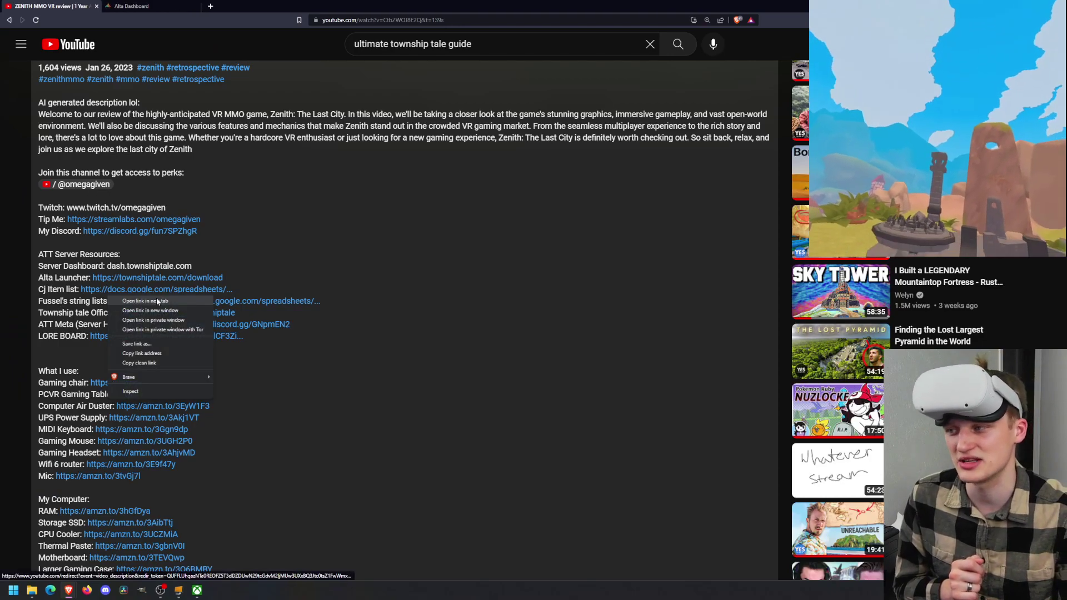
{"action": "left_click", "coordinate": [156, 300]}
- Switch the item list spreadsheet to its Items sheet and scroll down to the pumpkin and tomato rows
{"action": "left_click", "coordinate": [125, 6]}
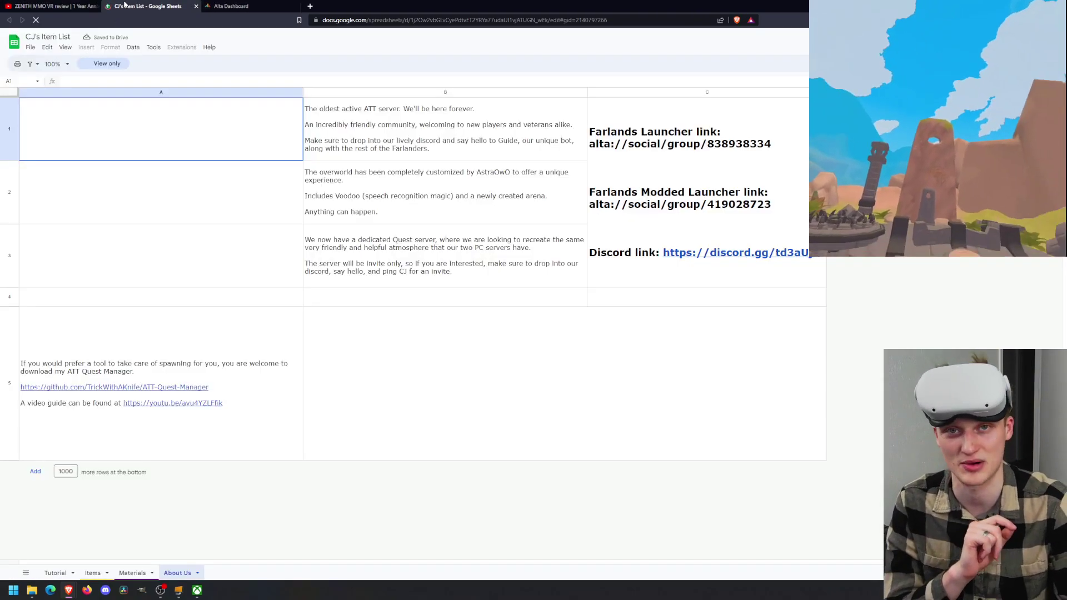
{"action": "left_click", "coordinate": [100, 574]}
{"action": "scroll", "coordinate": [150, 328], "scroll_direction": "down", "scroll_amount": 15}
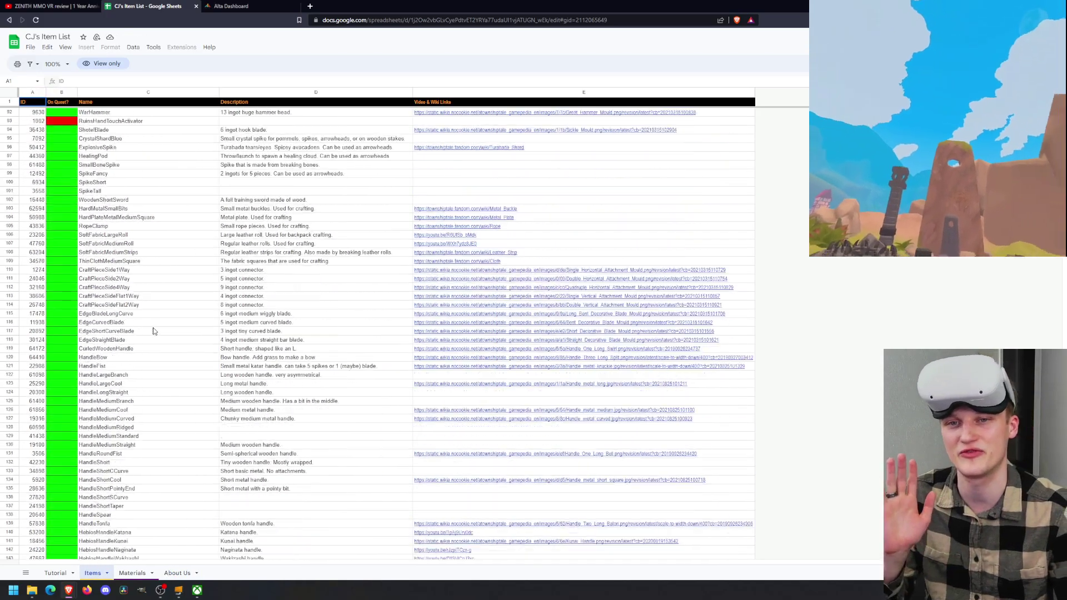
{"action": "scroll", "coordinate": [153, 332], "scroll_direction": "down", "scroll_amount": 20}
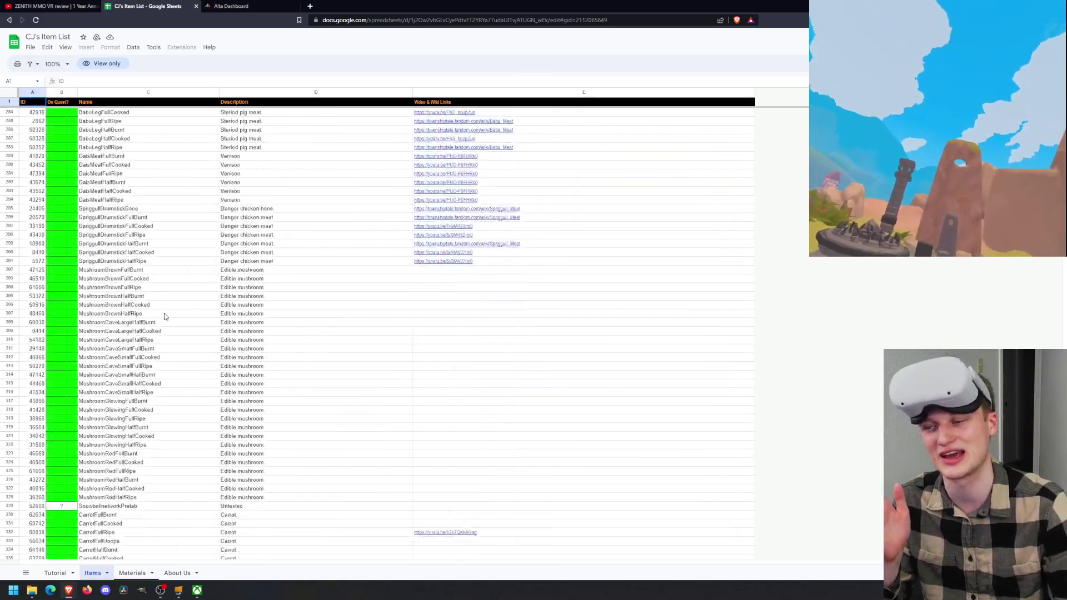
{"action": "scroll", "coordinate": [166, 317], "scroll_direction": "down", "scroll_amount": 8}
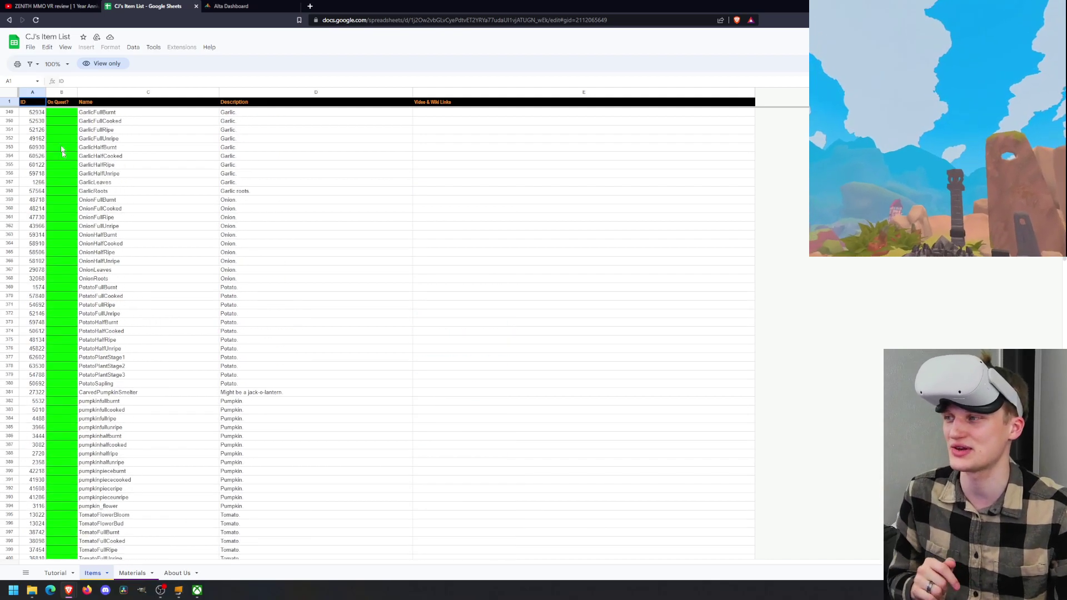
{"action": "scroll", "coordinate": [64, 195], "scroll_direction": "down", "scroll_amount": 6}
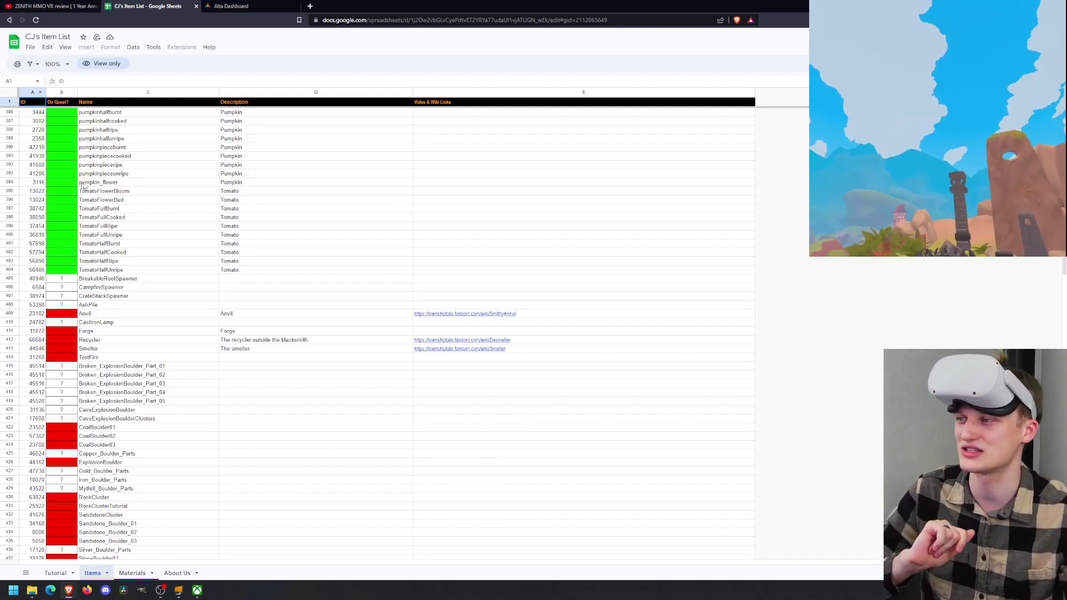
- Select the pumpkinpieceripe and TomatoFullUnripe names and TomatoFullBurnt's ID 38742
{"action": "left_click", "coordinate": [128, 165]}
{"action": "left_click", "coordinate": [119, 200]}
{"action": "left_click", "coordinate": [120, 236]}
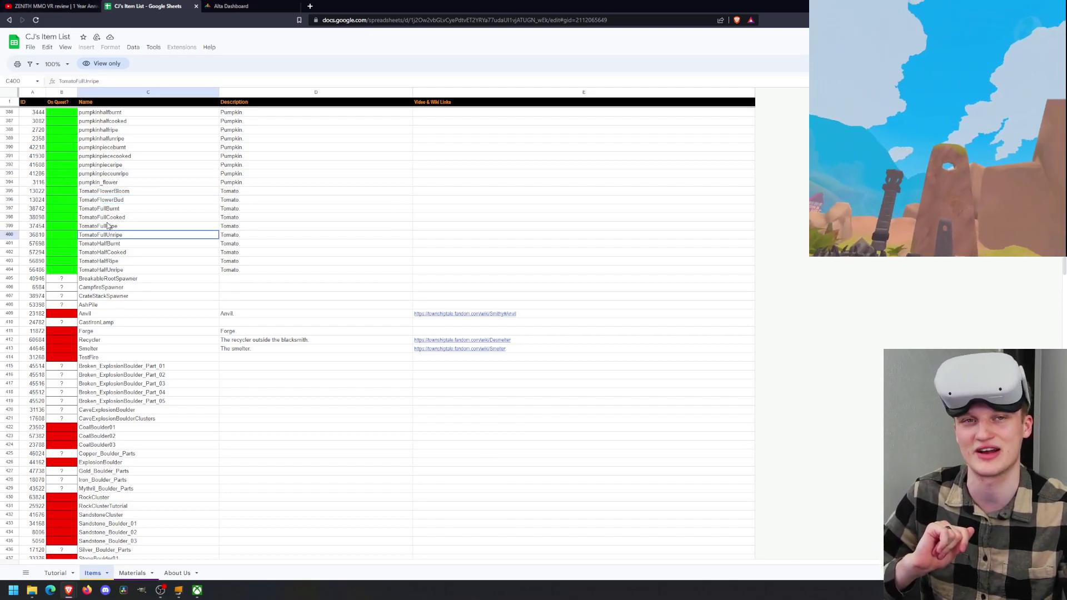
{"action": "left_click", "coordinate": [31, 209]}
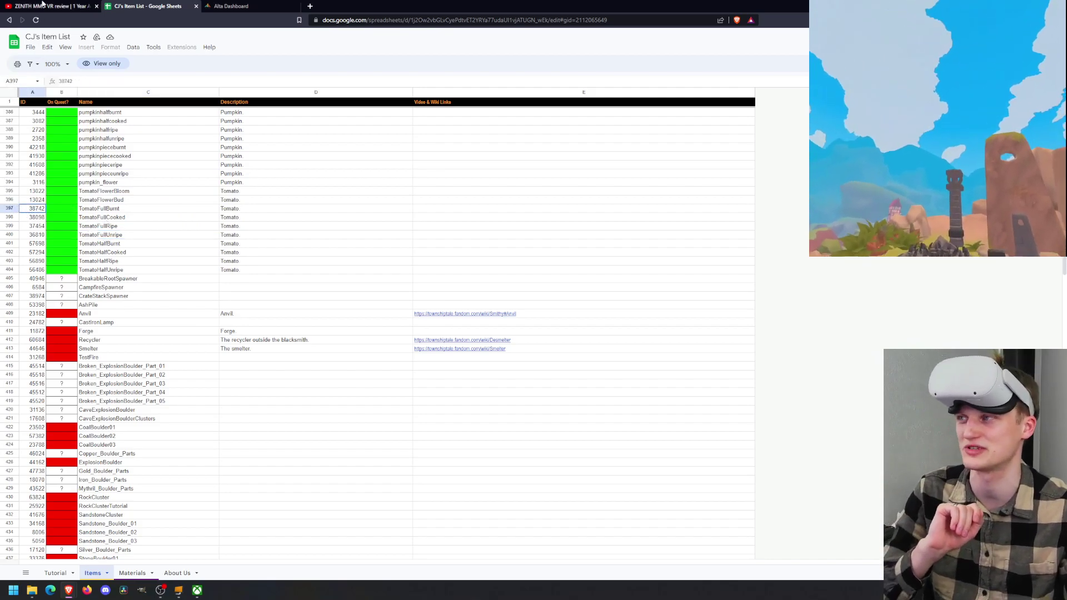
- Open the description's string list link in a background tab
{"action": "left_click", "coordinate": [43, 5]}
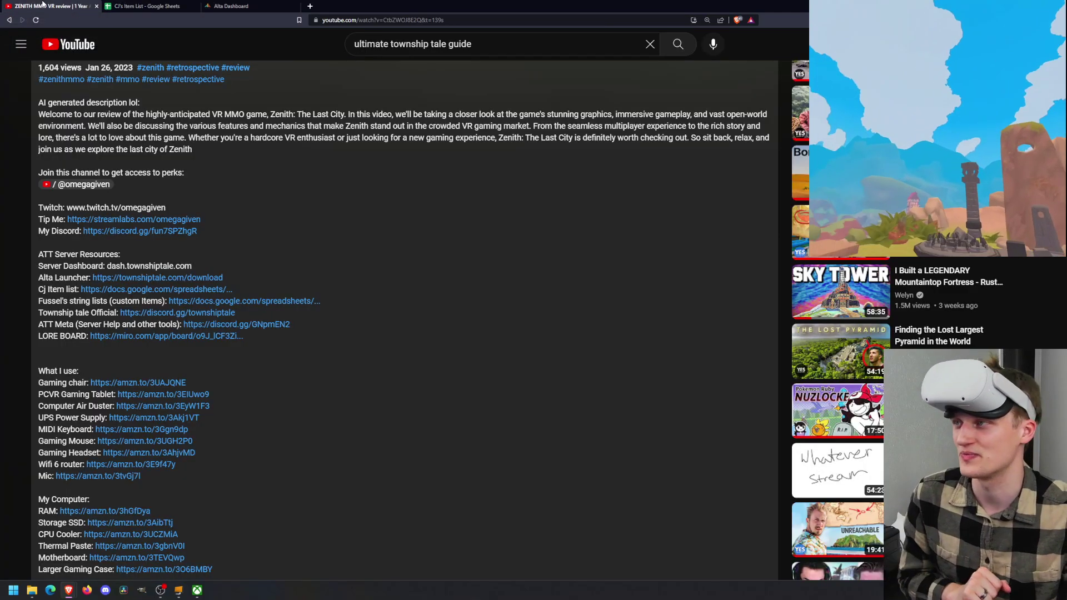
{"action": "left_click_drag", "start_coordinate": [53, 300], "coordinate": [135, 304]}
{"action": "left_click", "coordinate": [136, 303]}
{"action": "right_click", "coordinate": [194, 301]}
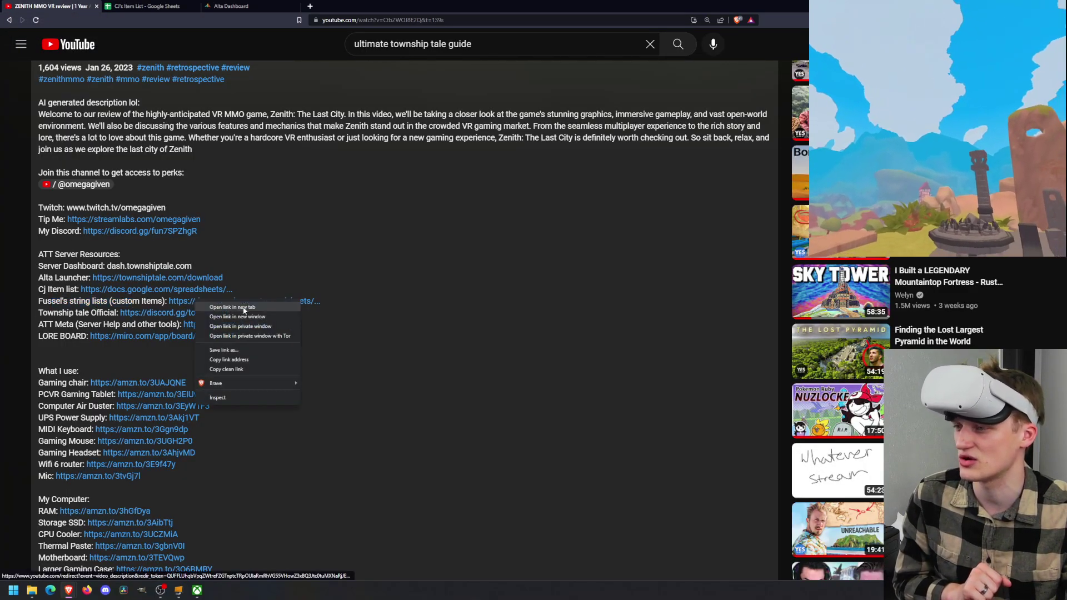
{"action": "left_click", "coordinate": [245, 310]}
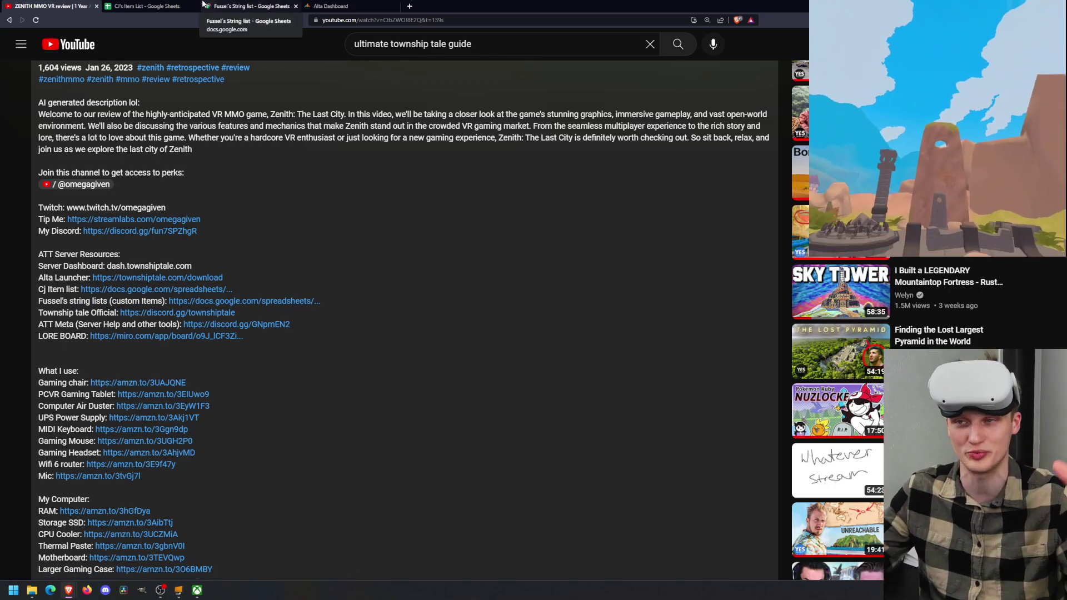
- Scroll through all the item strings, then close both spreadsheet tabs
{"action": "left_click", "coordinate": [213, 4]}
{"action": "scroll", "coordinate": [304, 231], "scroll_direction": "down", "scroll_amount": 10}
{"action": "scroll", "coordinate": [97, 280], "scroll_direction": "down", "scroll_amount": 10}
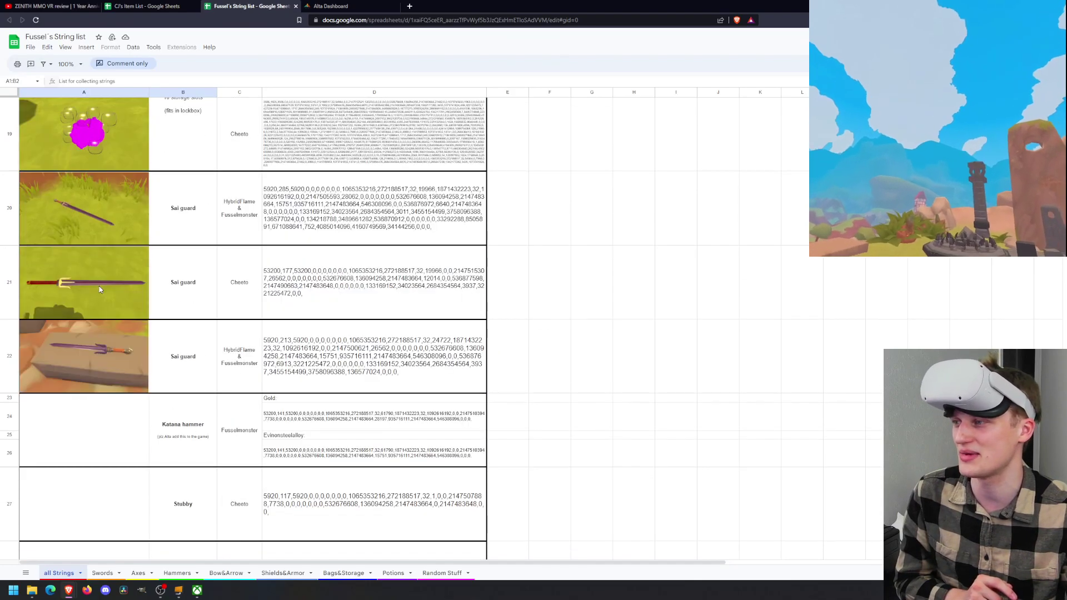
{"action": "scroll", "coordinate": [100, 289], "scroll_direction": "down", "scroll_amount": 10}
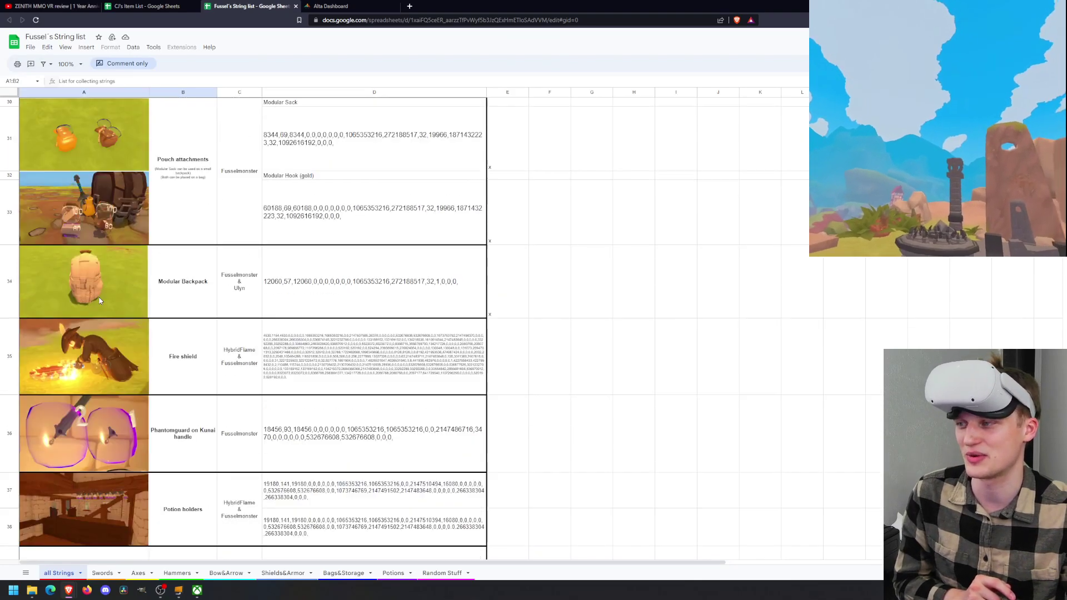
{"action": "scroll", "coordinate": [67, 304], "scroll_direction": "down", "scroll_amount": 2}
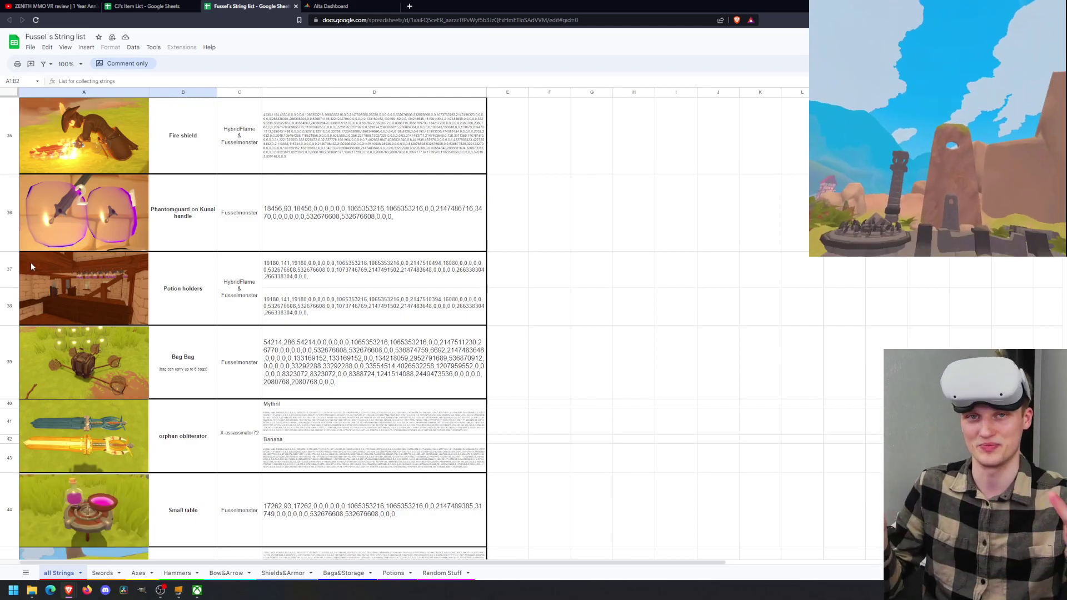
{"action": "left_click", "coordinate": [167, 6]}
{"action": "left_click", "coordinate": [270, 7]}
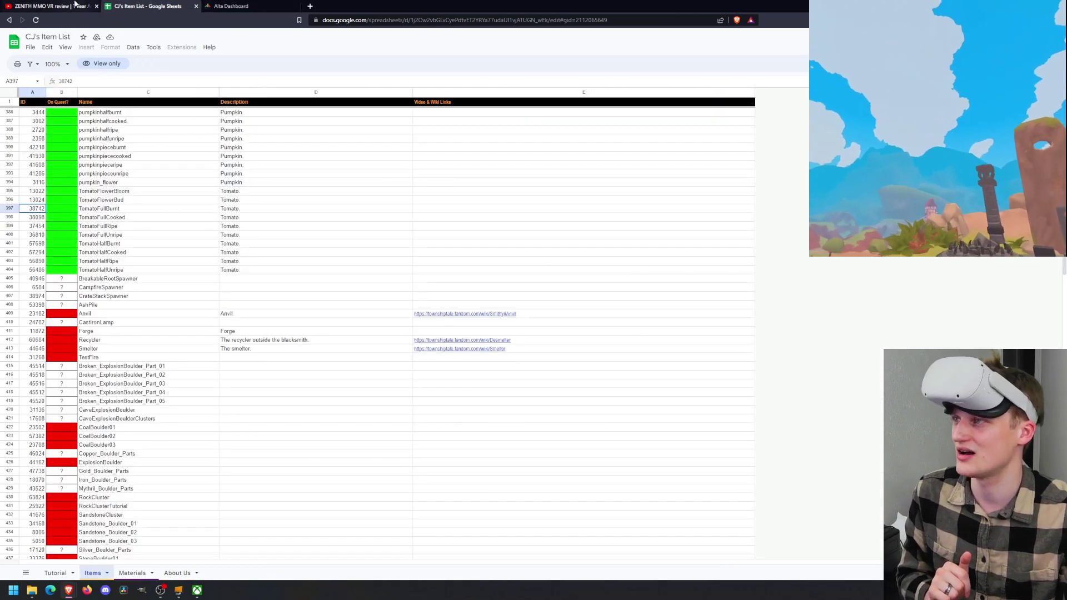
- Open the description's ATT Meta Discord invite in a new tab and view it
{"action": "left_click", "coordinate": [196, 6]}
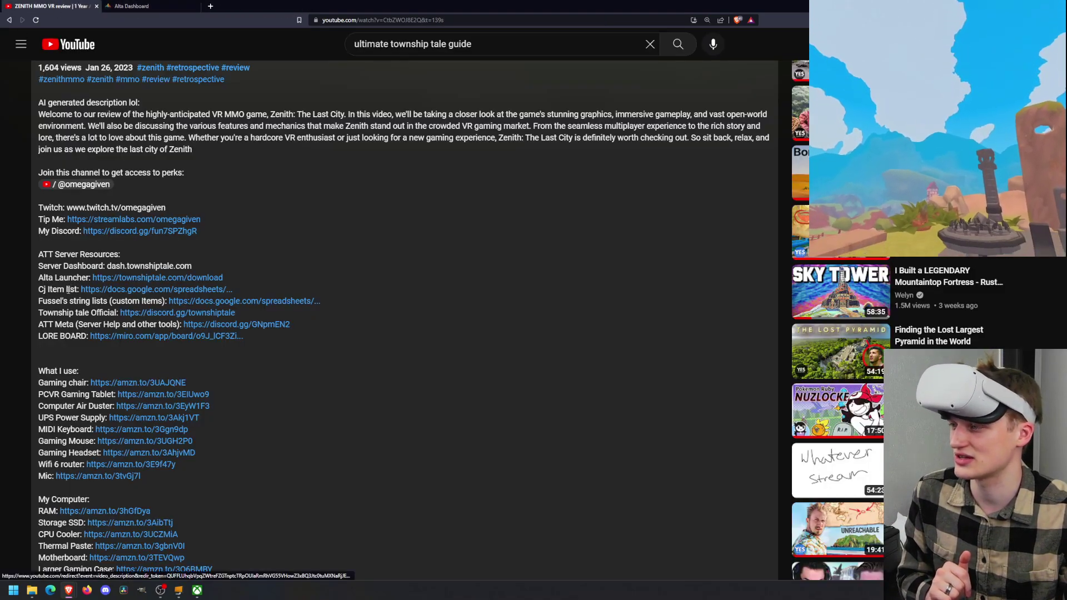
{"action": "left_click_drag", "start_coordinate": [58, 312], "coordinate": [194, 316]}
{"action": "left_click", "coordinate": [105, 323]}
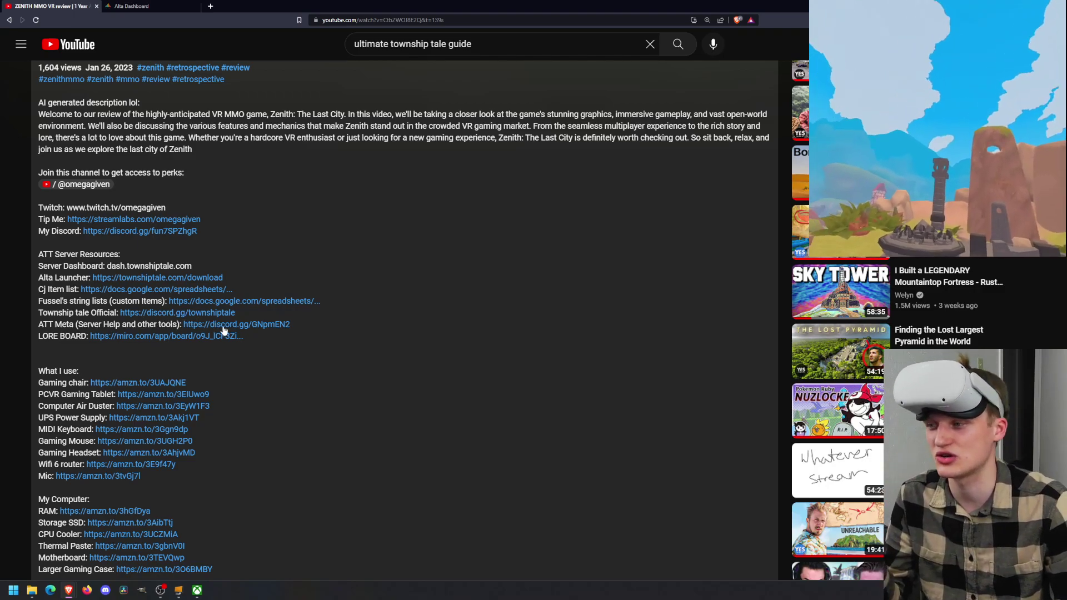
{"action": "right_click", "coordinate": [224, 332]}
{"action": "left_click", "coordinate": [273, 336]}
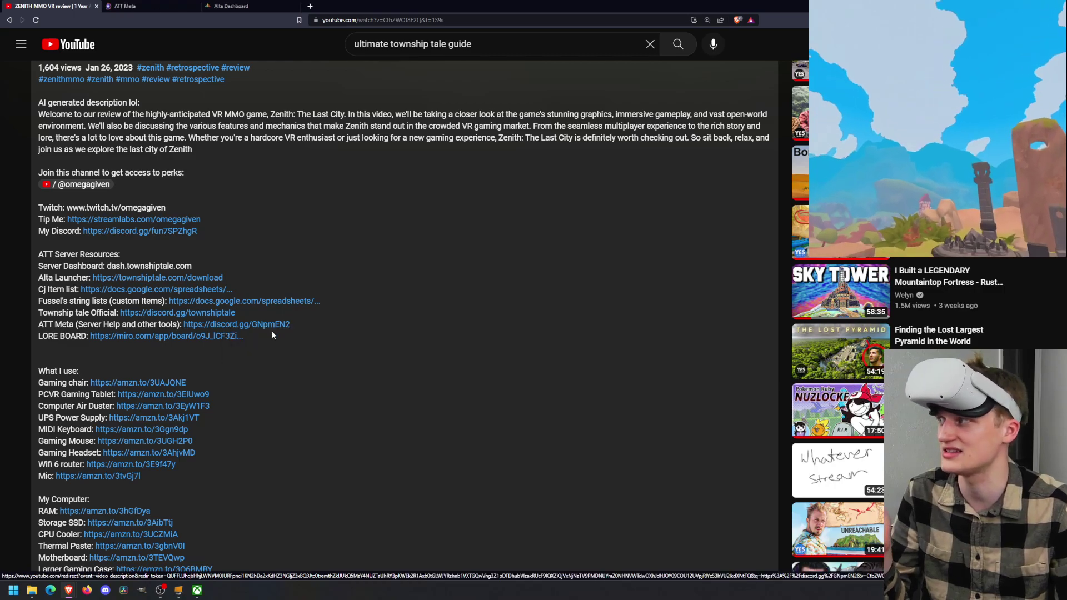
{"action": "left_click", "coordinate": [147, 6]}
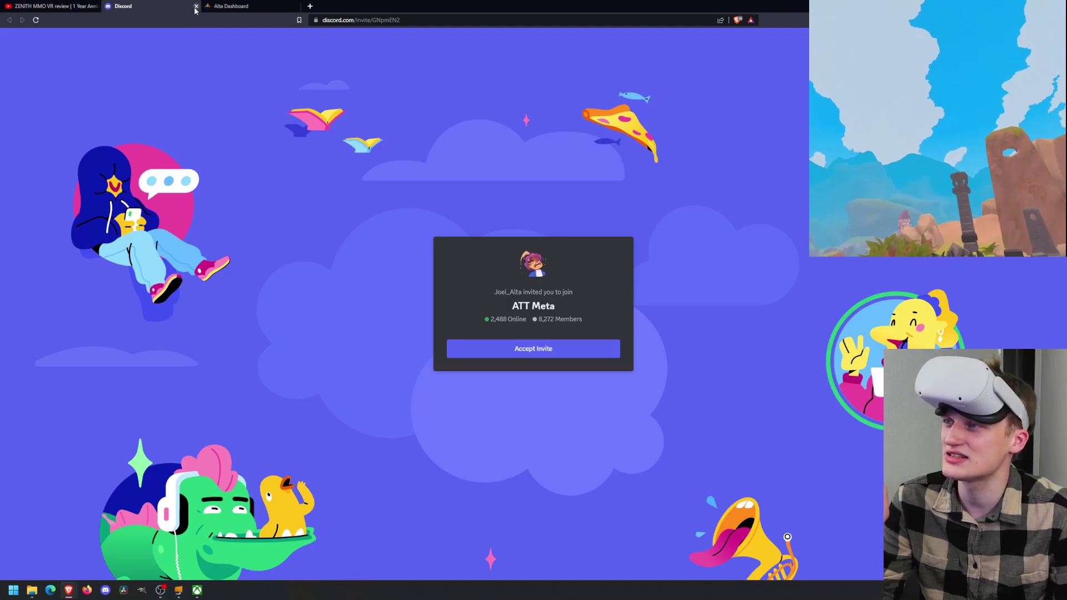
{"action": "left_click", "coordinate": [53, 6]}
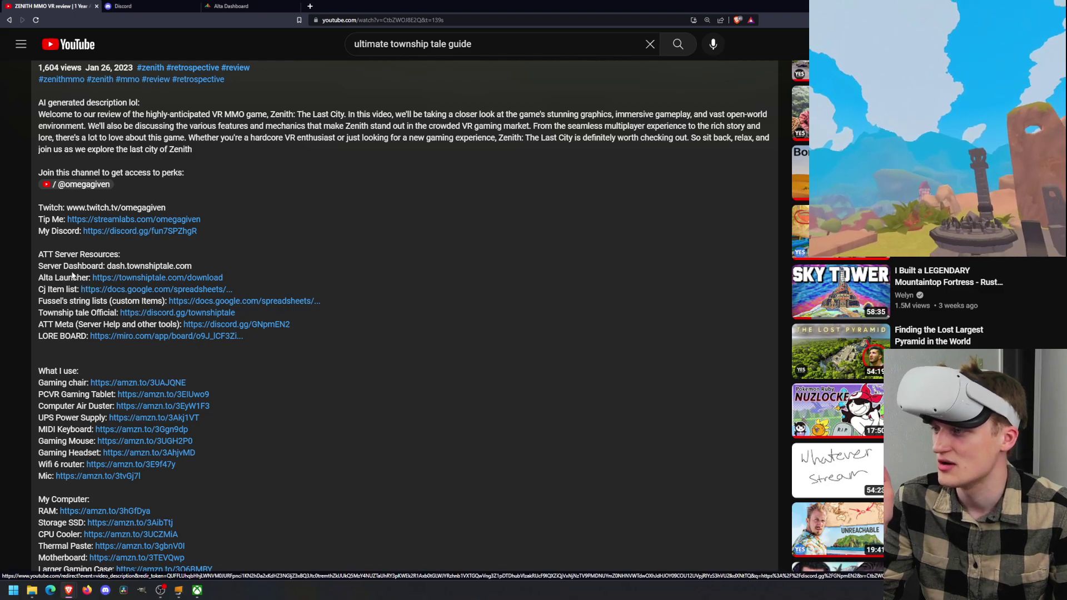
- Load tavern.townshiptale.com in a new tab and scroll through its home page
{"action": "left_click", "coordinate": [310, 6]}
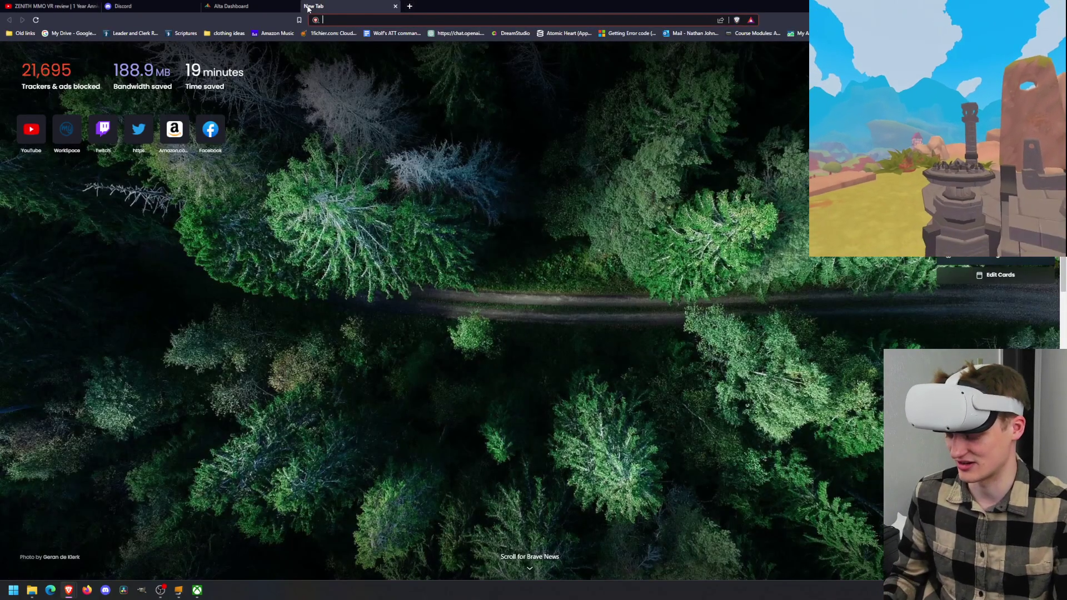
{"action": "type", "text": "t"}
{"action": "key", "text": "BackSpace"}
{"action": "key", "text": "BackSpace"}
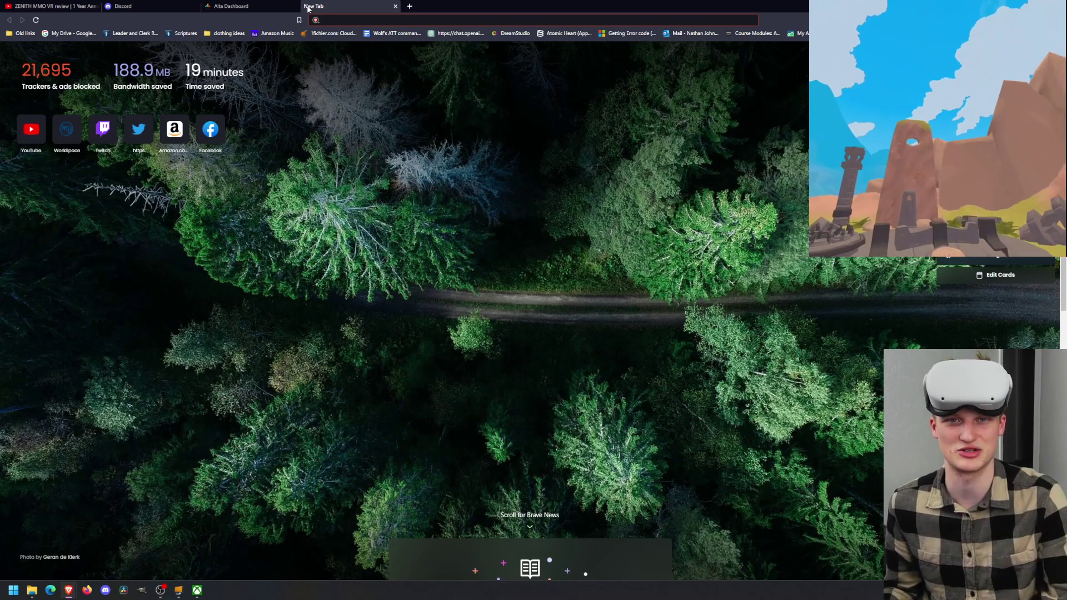
{"action": "type", "text": "tavern.townshiptale.com"}
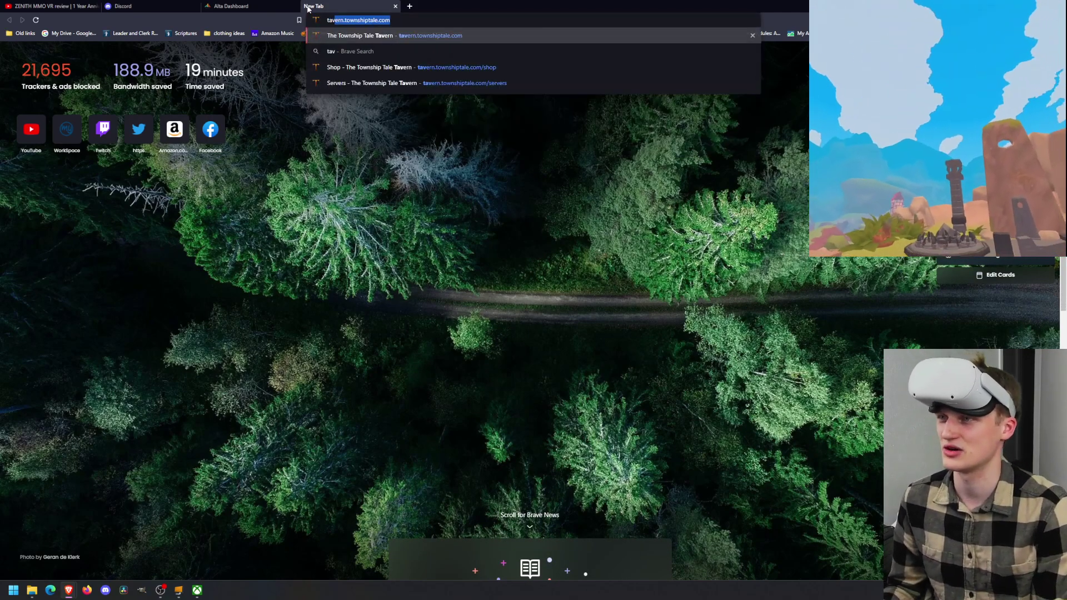
{"action": "key", "text": "Return"}
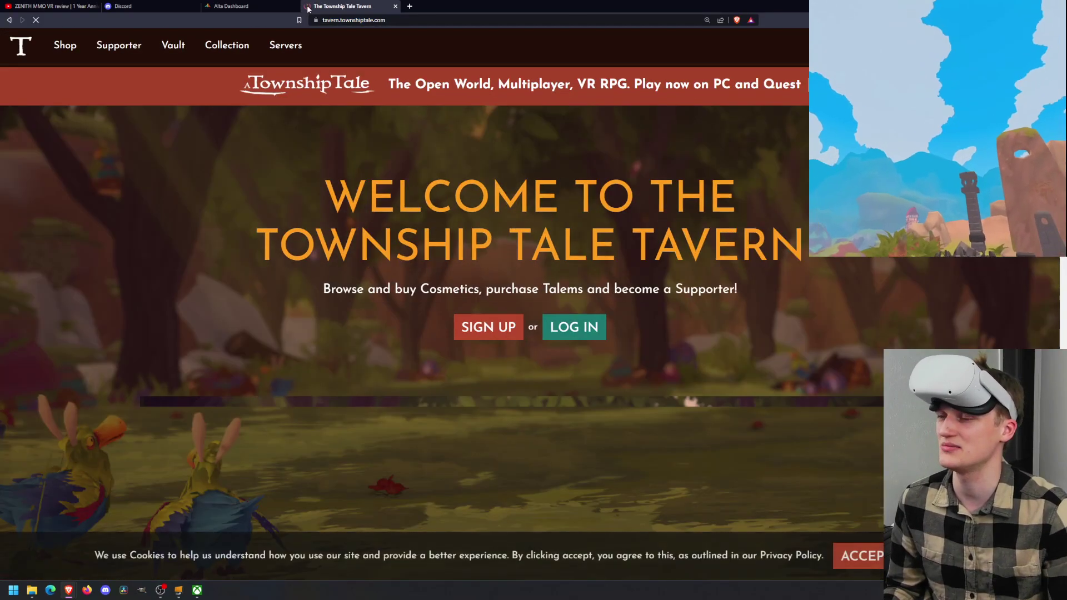
{"action": "scroll", "coordinate": [375, 344], "scroll_direction": "down", "scroll_amount": 10}
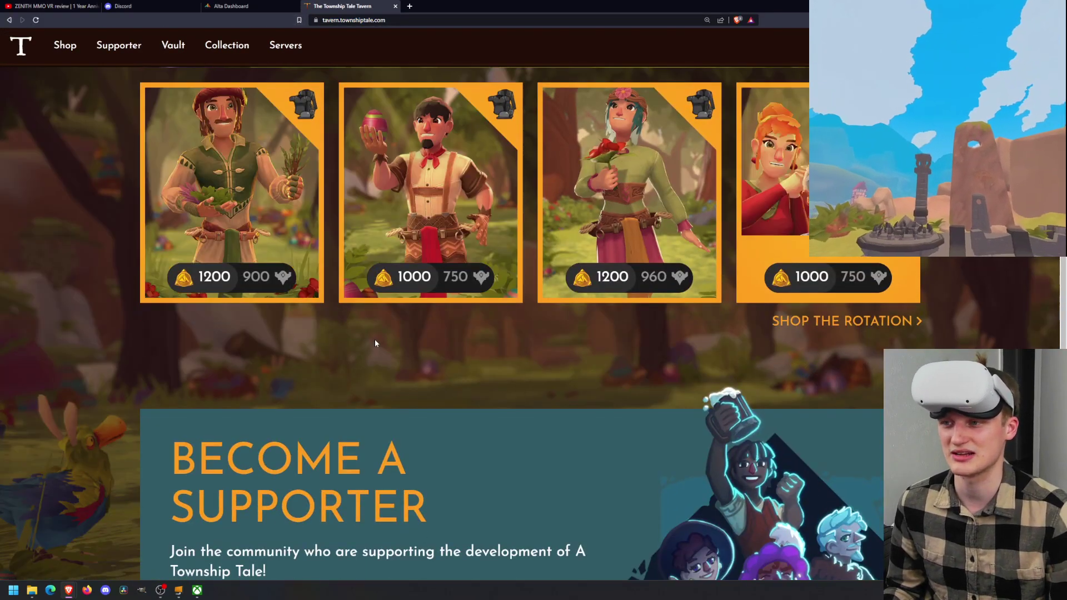
{"action": "scroll", "coordinate": [376, 344], "scroll_direction": "up", "scroll_amount": 10}
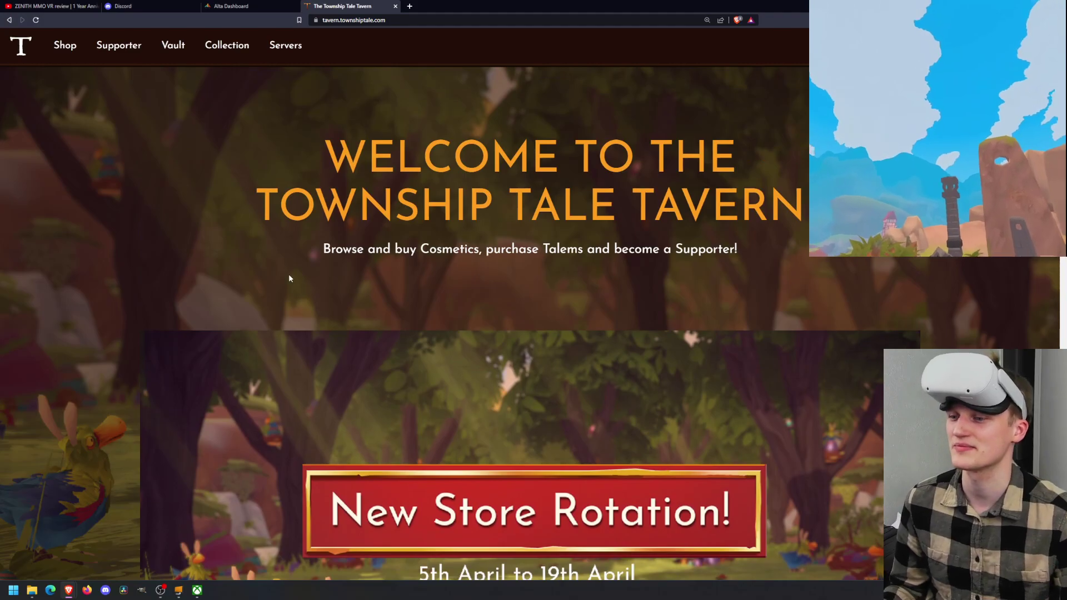
{"action": "scroll", "coordinate": [288, 274], "scroll_direction": "down", "scroll_amount": 9}
{"action": "scroll", "coordinate": [120, 160], "scroll_direction": "up", "scroll_amount": 9}
{"action": "scroll", "coordinate": [369, 238], "scroll_direction": "down", "scroll_amount": 12}
{"action": "scroll", "coordinate": [354, 196], "scroll_direction": "up", "scroll_amount": 4}
{"action": "scroll", "coordinate": [353, 196], "scroll_direction": "up", "scroll_amount": 4}
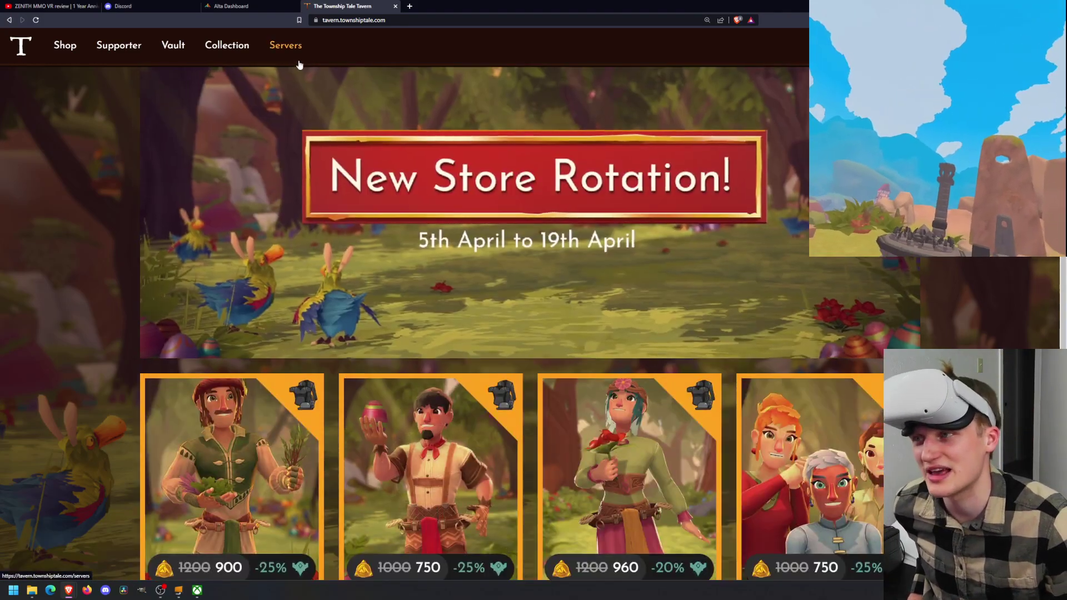
- Open the Tavern's Servers list and browse it for OmegaGiven's Test Server
{"action": "left_click", "coordinate": [292, 54]}
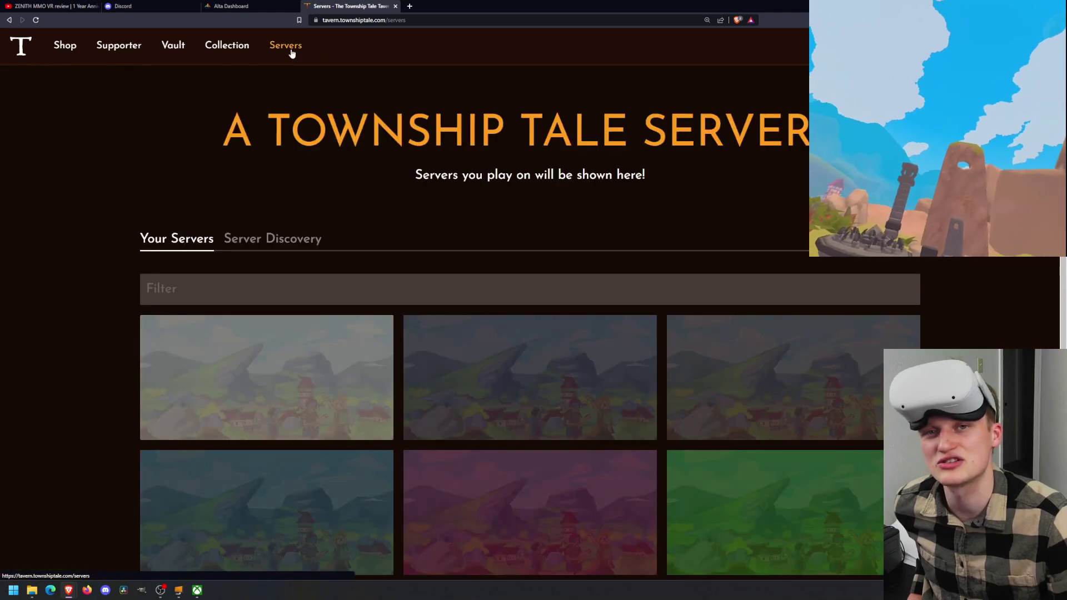
{"action": "scroll", "coordinate": [517, 339], "scroll_direction": "down", "scroll_amount": 10}
{"action": "scroll", "coordinate": [514, 340], "scroll_direction": "up", "scroll_amount": 4}
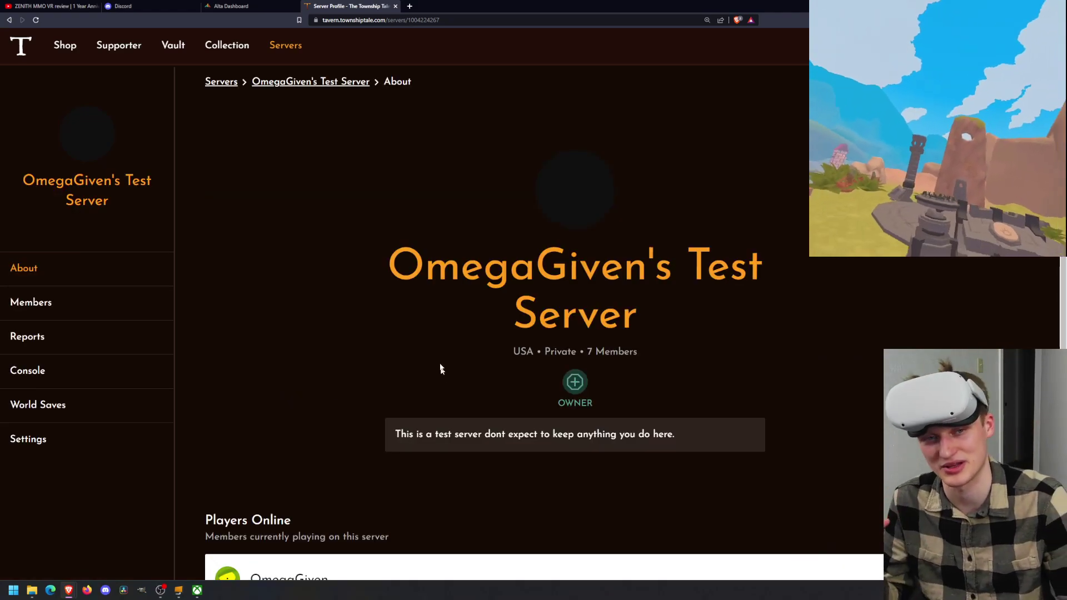
{"action": "scroll", "coordinate": [463, 391], "scroll_direction": "down", "scroll_amount": 2}
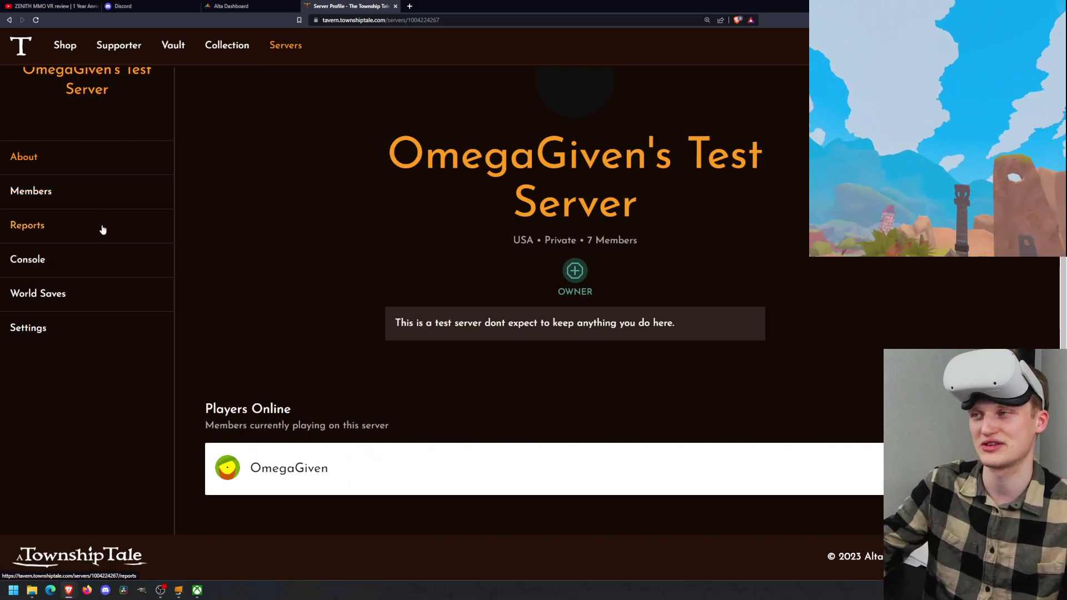
- Select the ATT Server Resources links on YouTube and check the LORE BOARD link's options
{"action": "left_click", "coordinate": [52, 6]}
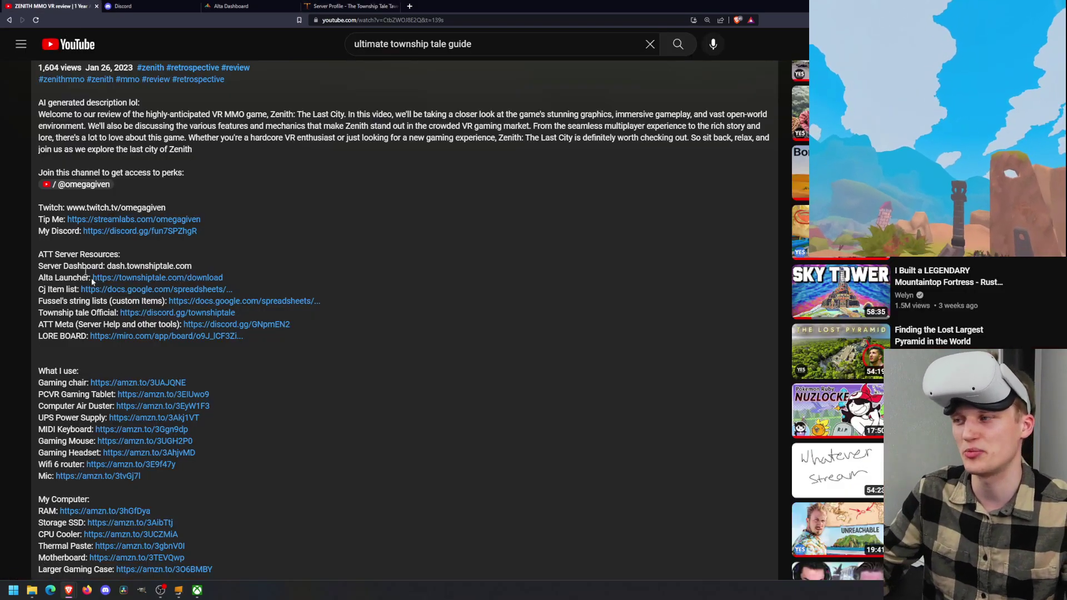
{"action": "left_click_drag", "start_coordinate": [64, 254], "coordinate": [398, 330]}
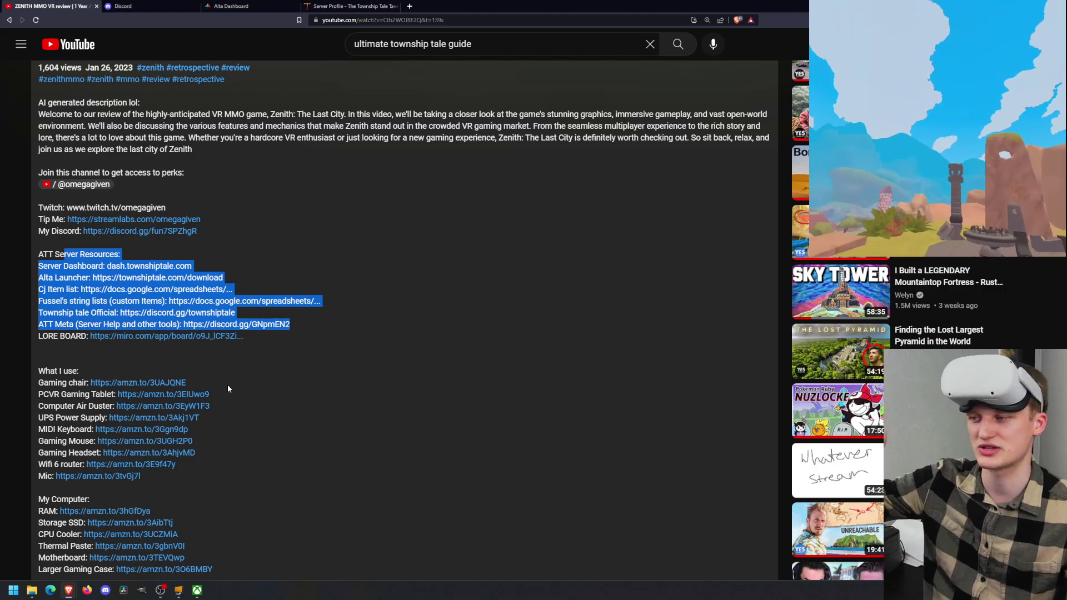
{"action": "left_click", "coordinate": [269, 407]}
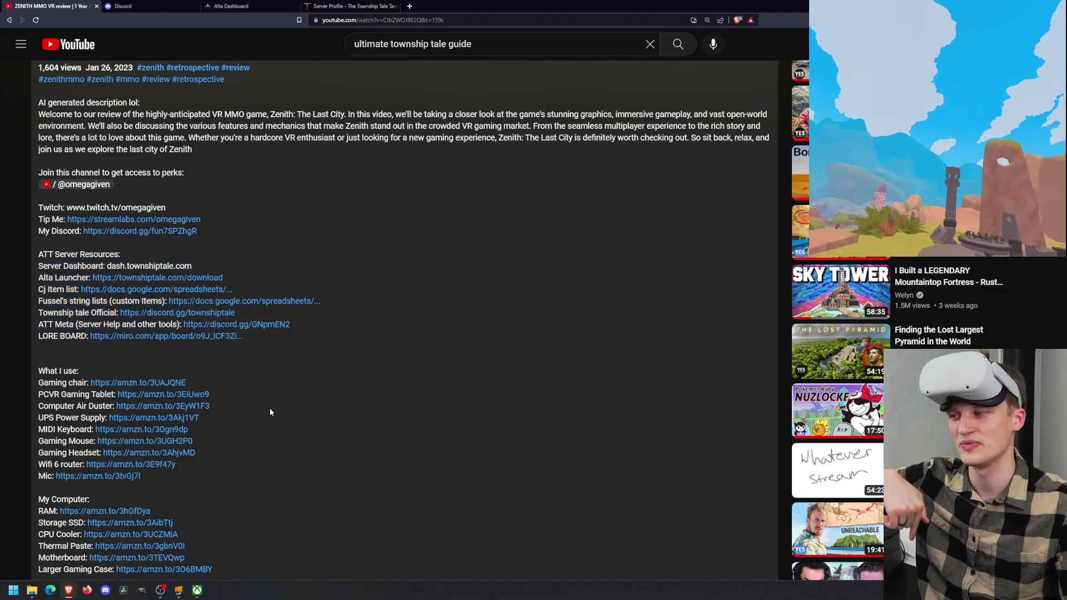
{"action": "right_click", "coordinate": [136, 336]}
{"action": "left_click", "coordinate": [382, 357]}
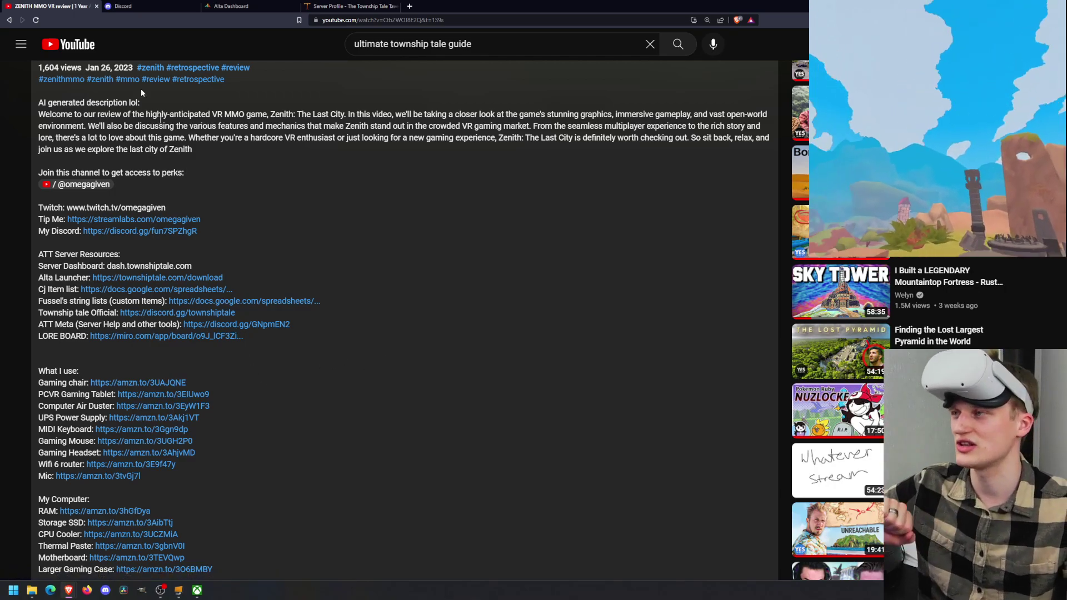
- Close the YouTube and Discord tabs and move the server profile tab ahead of the dashboard
{"action": "left_click", "coordinate": [97, 7]}
{"action": "left_click", "coordinate": [96, 7]}
{"action": "left_click_drag", "start_coordinate": [105, 10], "coordinate": [61, 11]}
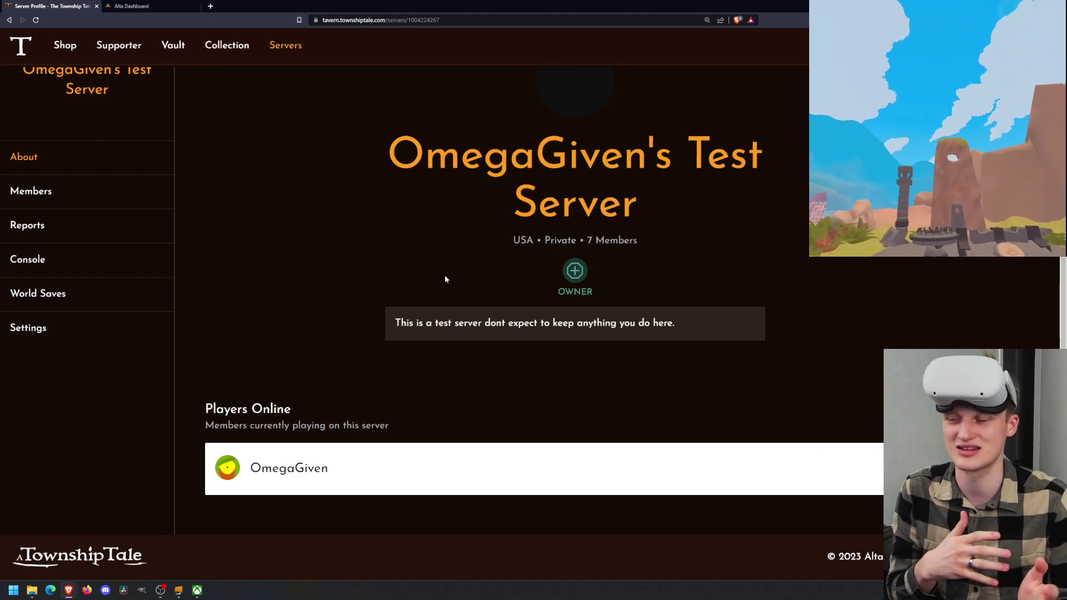
{"action": "left_click", "coordinate": [168, 8]}
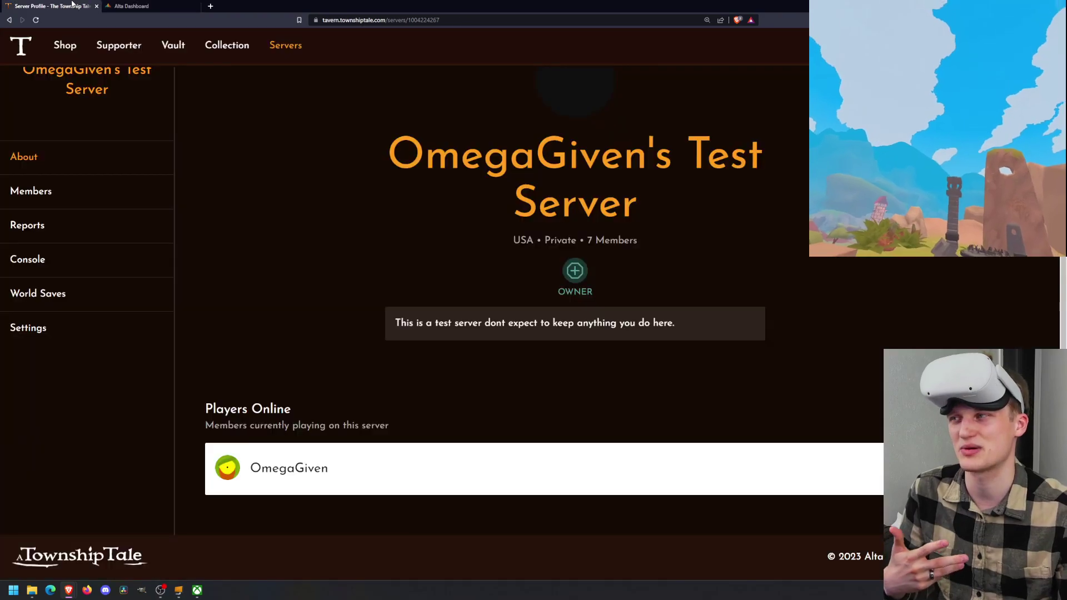
{"action": "left_click", "coordinate": [73, 5]}
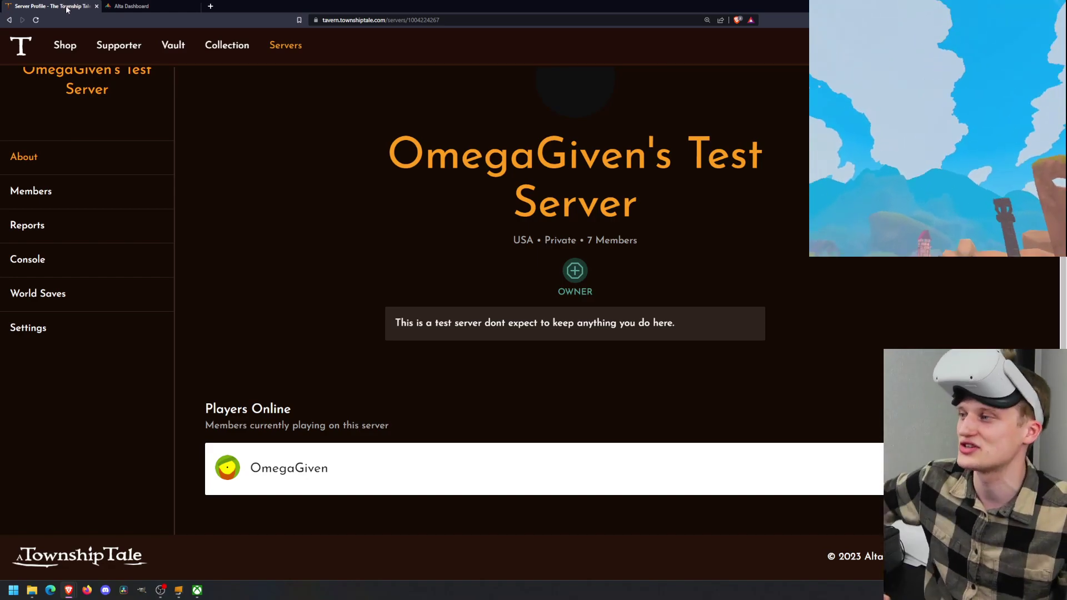
- Scroll through the test server's profile page and select its name
{"action": "scroll", "coordinate": [231, 227], "scroll_direction": "up", "scroll_amount": 2}
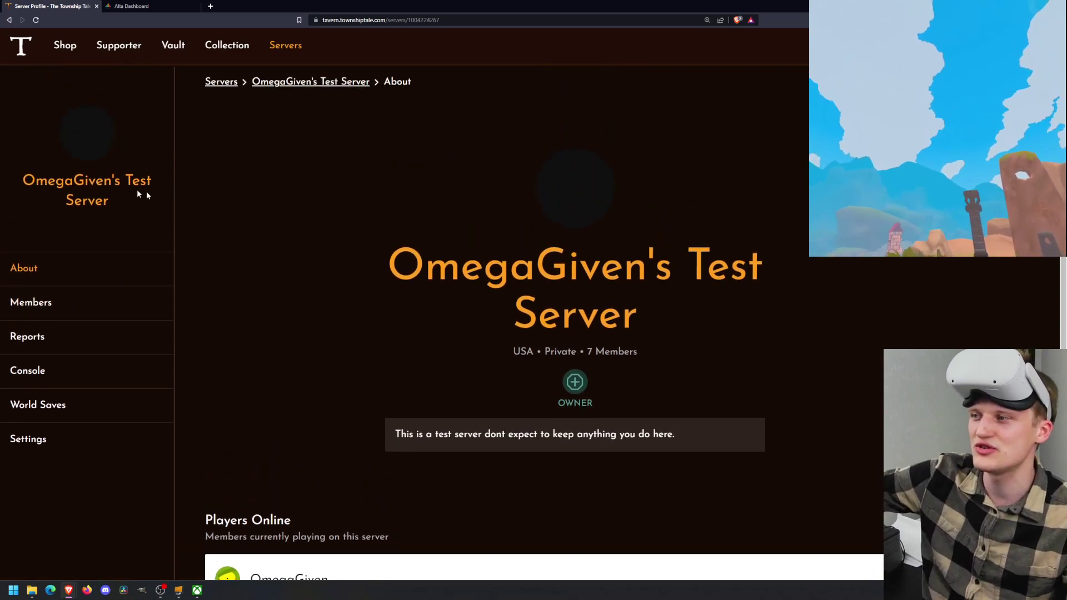
{"action": "triple_click", "coordinate": [127, 205]}
{"action": "left_click", "coordinate": [127, 208]}
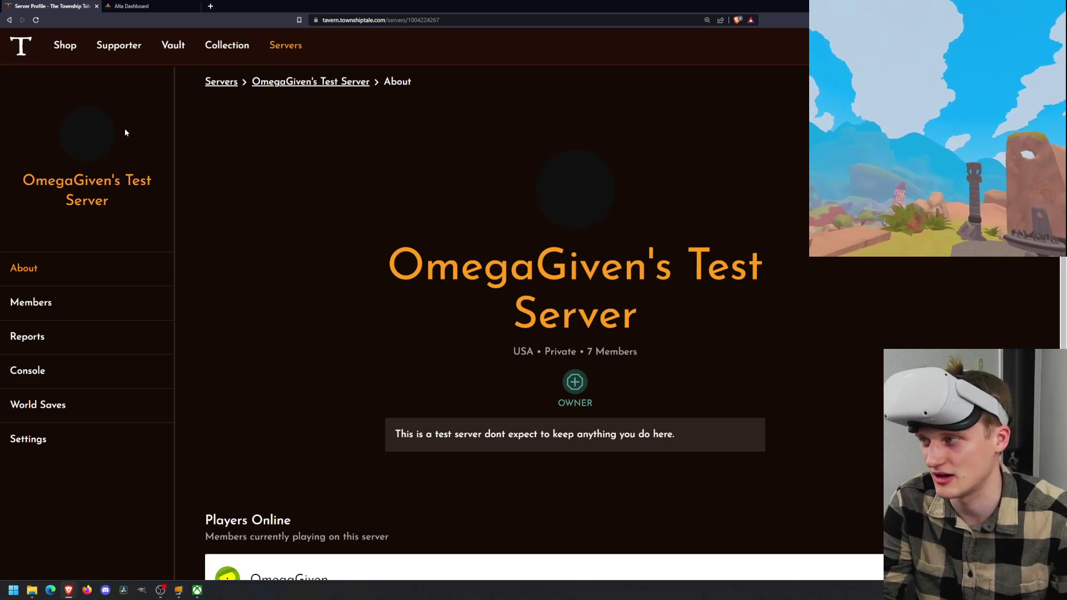
{"action": "scroll", "coordinate": [40, 244], "scroll_direction": "down", "scroll_amount": 2}
{"action": "scroll", "coordinate": [25, 212], "scroll_direction": "up", "scroll_amount": 1}
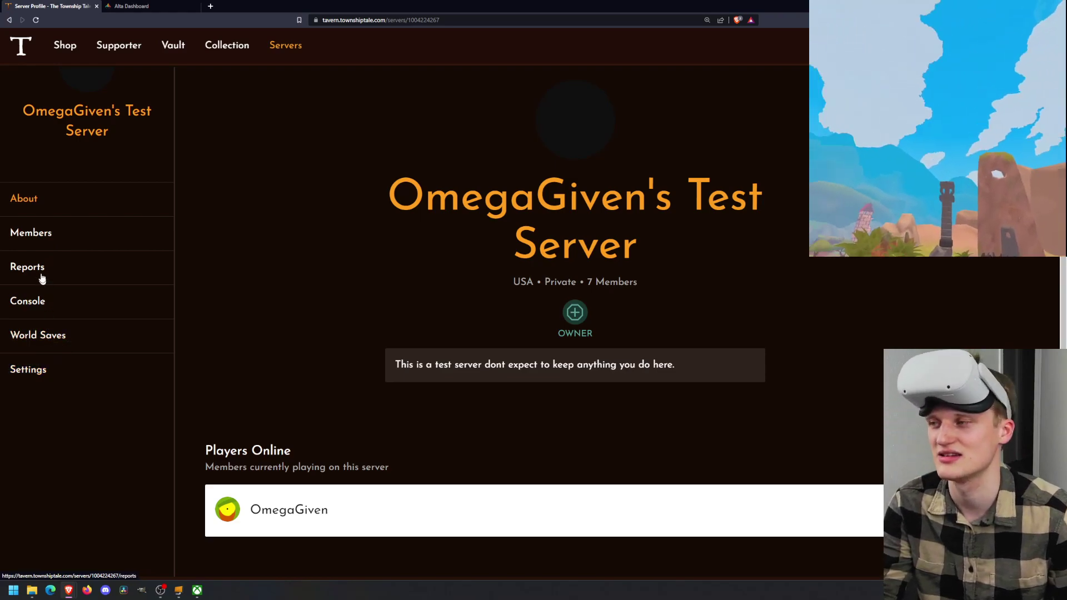
{"action": "scroll", "coordinate": [322, 205], "scroll_direction": "down", "scroll_amount": 1}
{"action": "scroll", "coordinate": [62, 267], "scroll_direction": "up", "scroll_amount": 2}
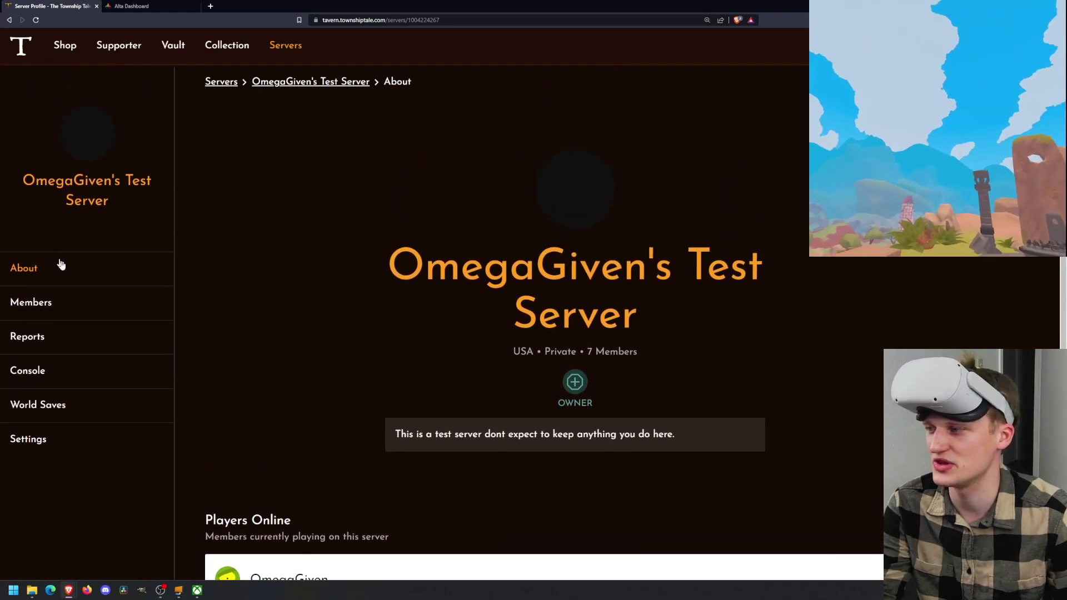
{"action": "scroll", "coordinate": [88, 297], "scroll_direction": "down", "scroll_amount": 2}
{"action": "scroll", "coordinate": [87, 297], "scroll_direction": "down", "scroll_amount": 1}
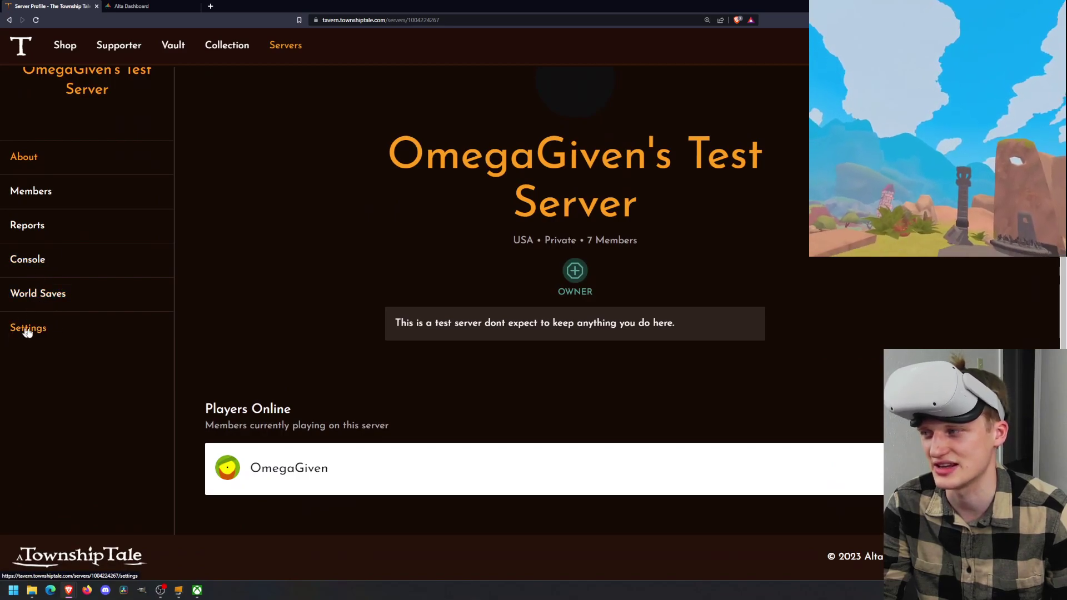
- Review the server's Members page and its Requests, Invites and Bans tabs
{"action": "left_click", "coordinate": [31, 190]}
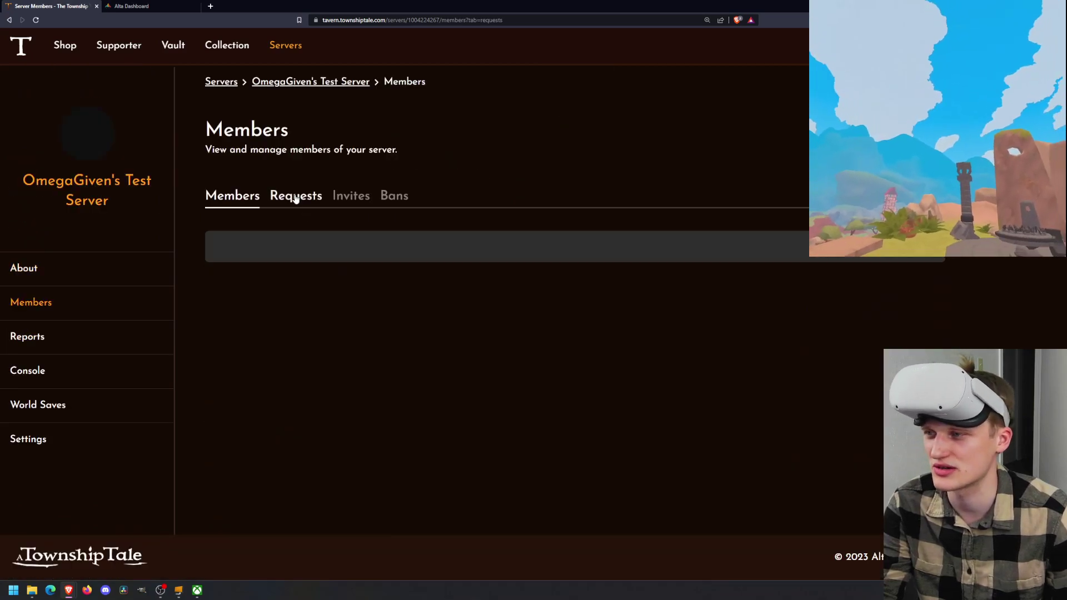
{"action": "left_click", "coordinate": [294, 196]}
{"action": "left_click", "coordinate": [348, 196]}
{"action": "left_click", "coordinate": [394, 196]}
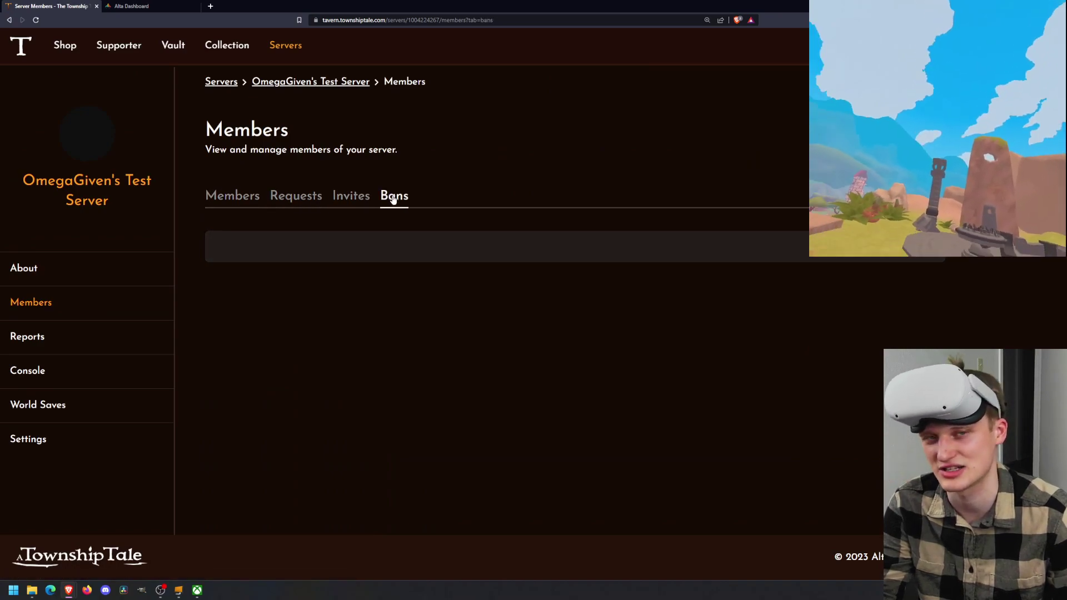
- Check the server's Reports page, then open its Console page
{"action": "left_click", "coordinate": [34, 339]}
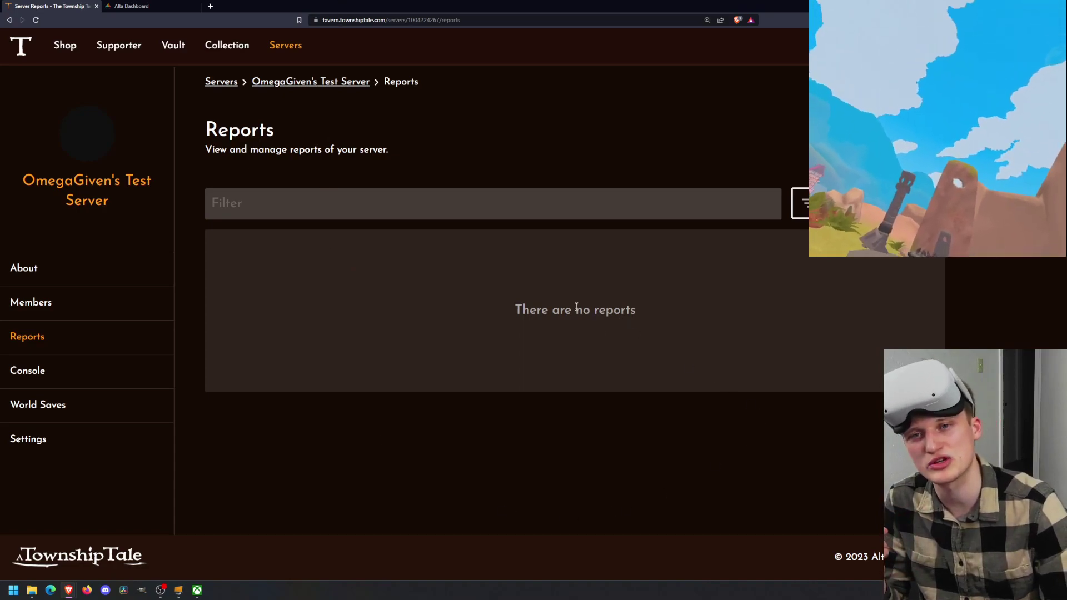
{"action": "left_click_drag", "start_coordinate": [575, 309], "coordinate": [604, 350]}
{"action": "left_click", "coordinate": [605, 350]}
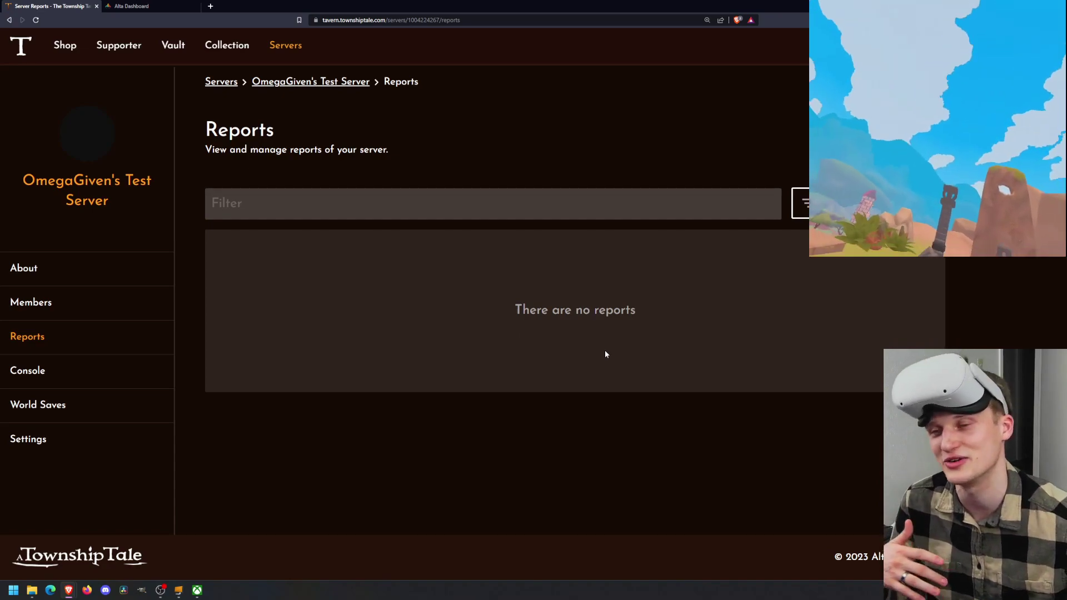
{"action": "left_click", "coordinate": [37, 371]}
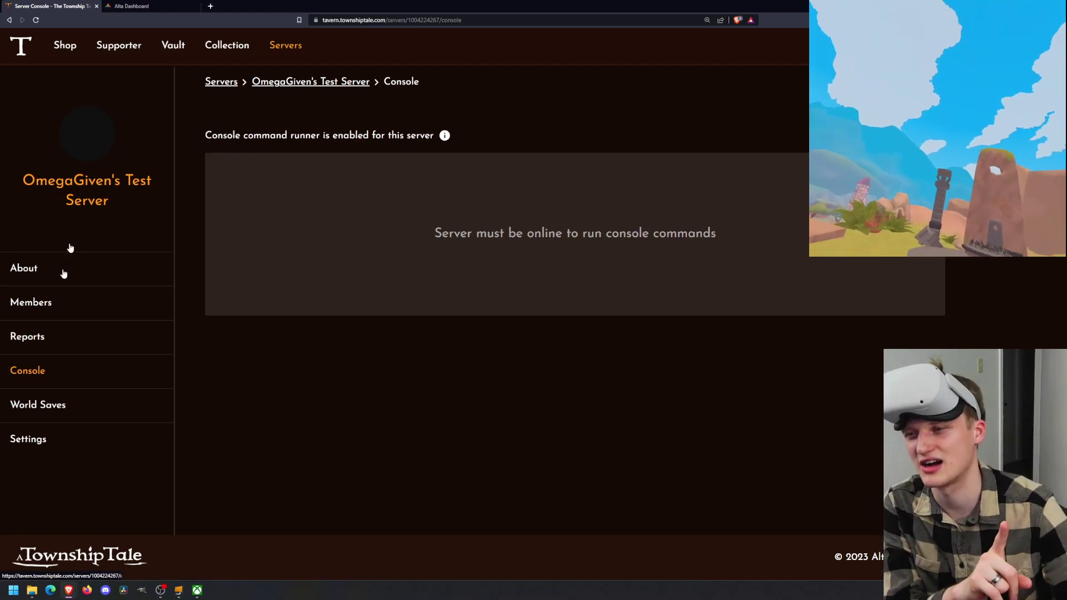
{"action": "left_click", "coordinate": [50, 415]}
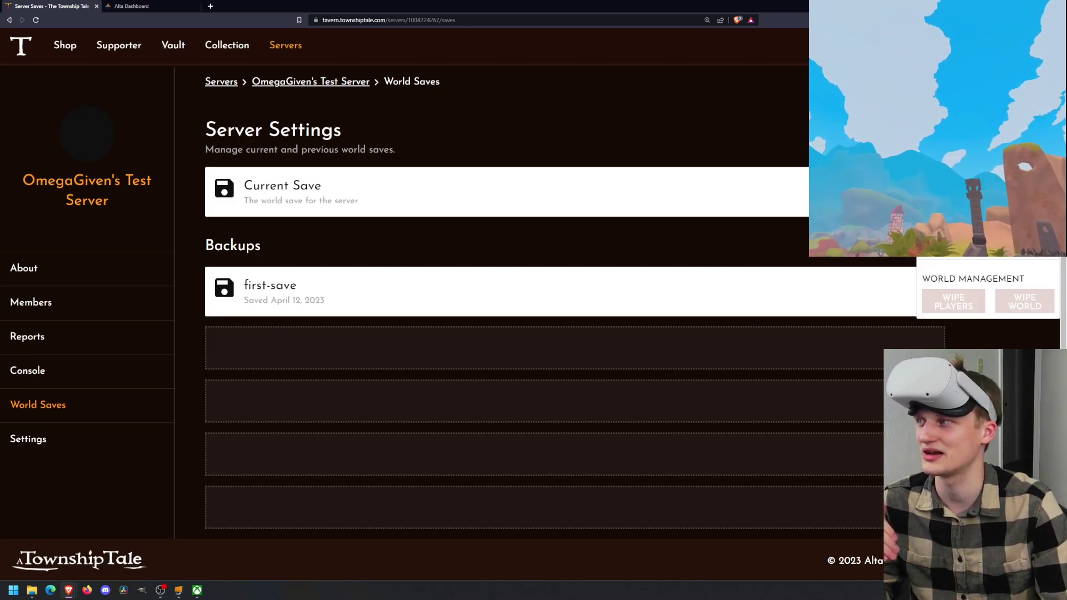
{"action": "left_click", "coordinate": [924, 193]}
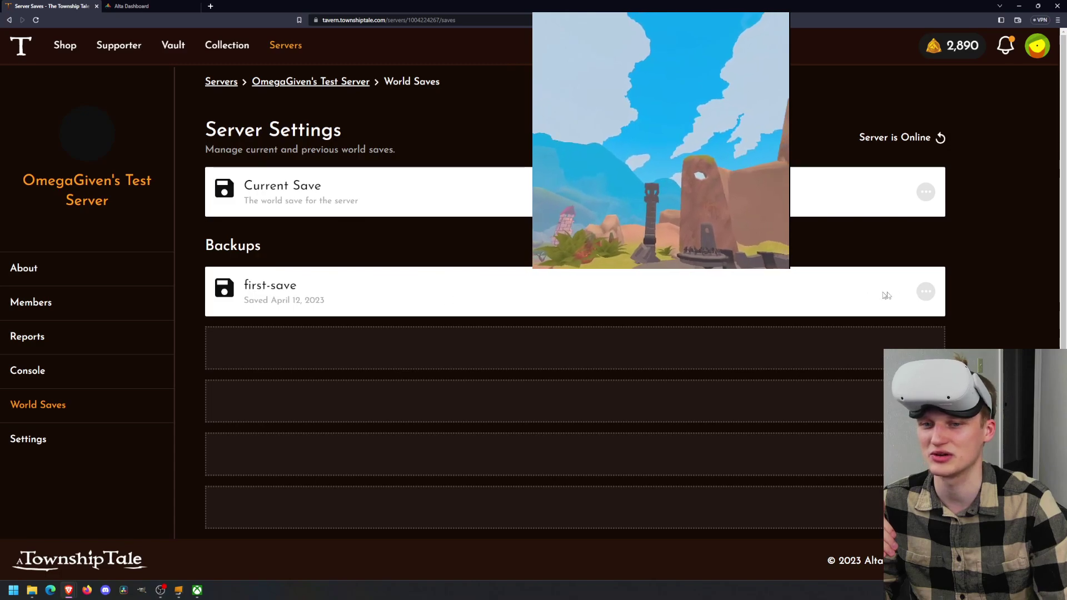
{"action": "left_click", "coordinate": [925, 291]}
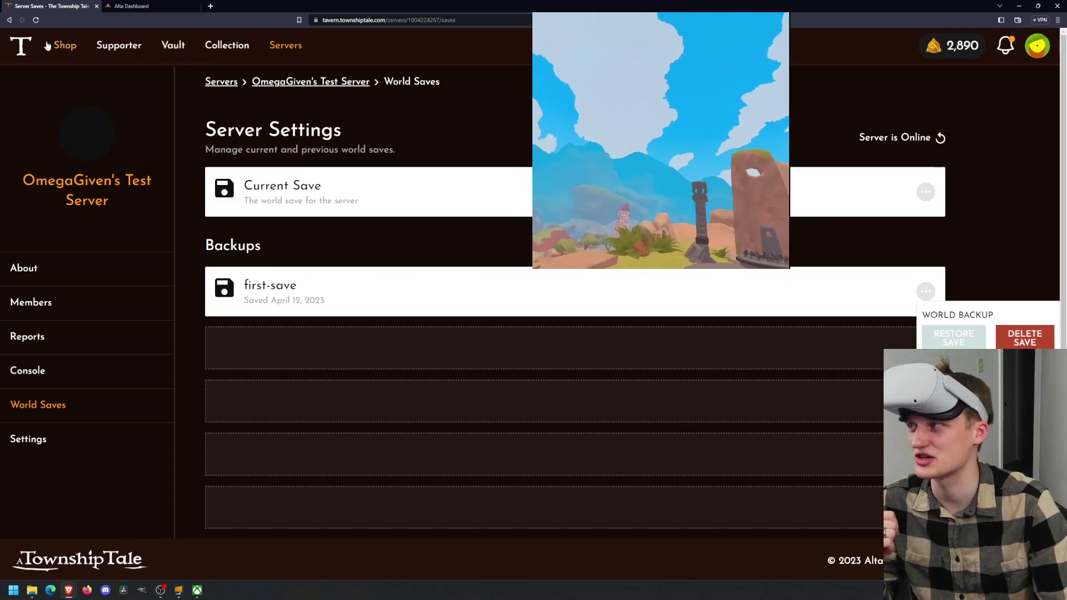
{"action": "left_click", "coordinate": [420, 196]}
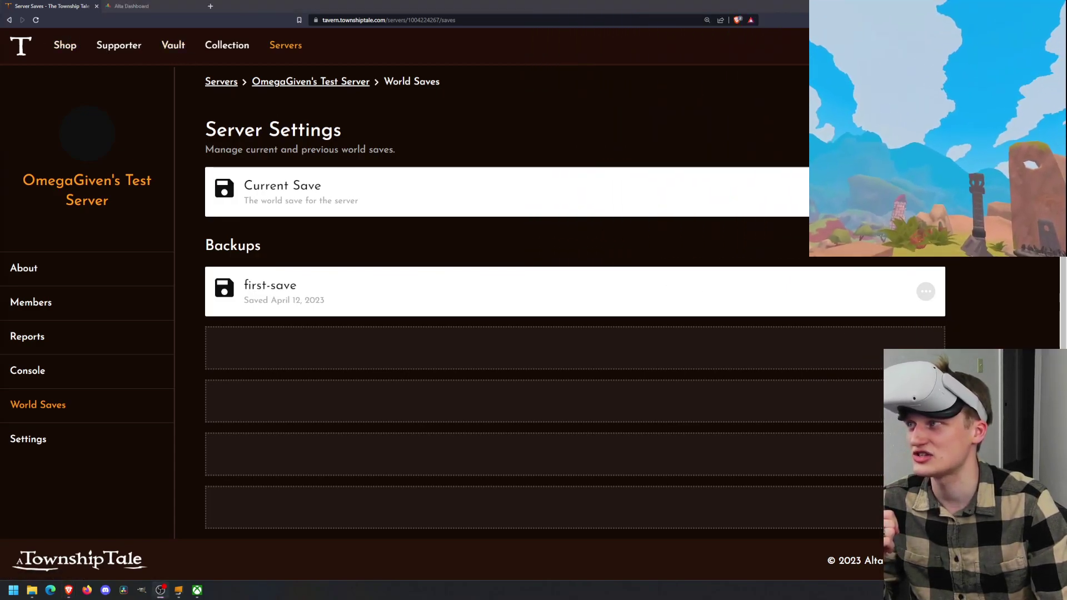
- Open the server's Settings page and select its Name text
{"action": "left_click", "coordinate": [42, 449]}
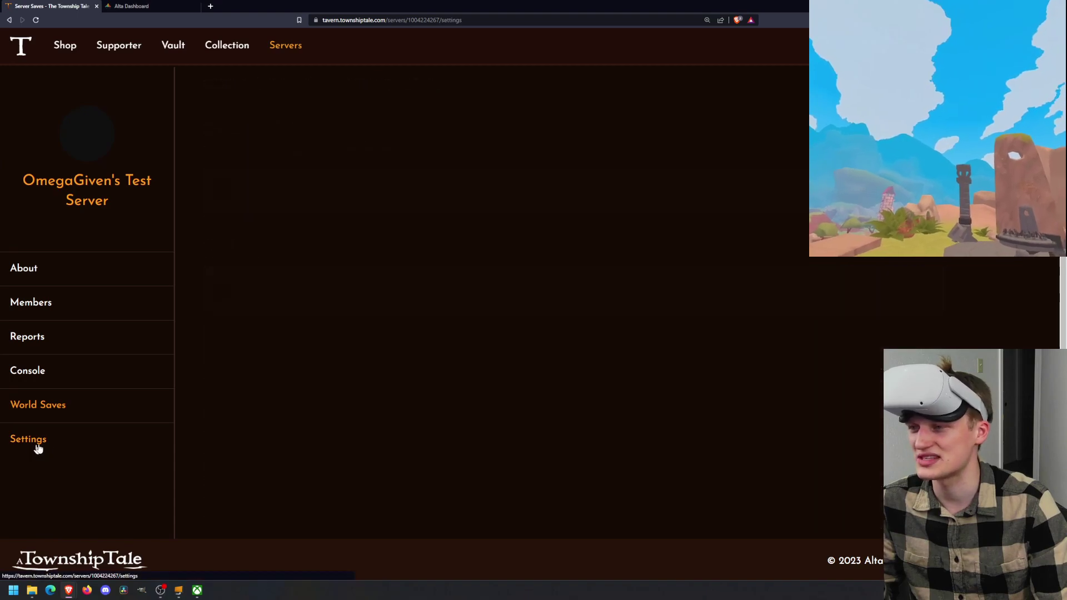
{"action": "scroll", "coordinate": [342, 308], "scroll_direction": "down", "scroll_amount": 1}
{"action": "left_click_drag", "start_coordinate": [410, 152], "coordinate": [196, 138]}
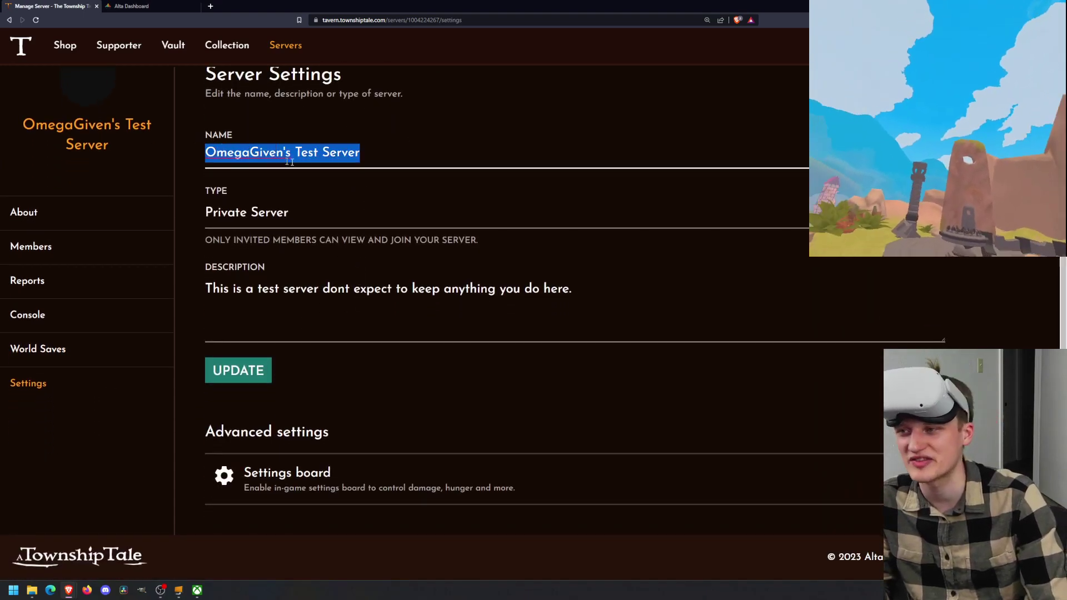
- Check the server type list, keep Private Server, and select the whole description text
{"action": "left_click", "coordinate": [422, 168]}
{"action": "left_click", "coordinate": [361, 212]}
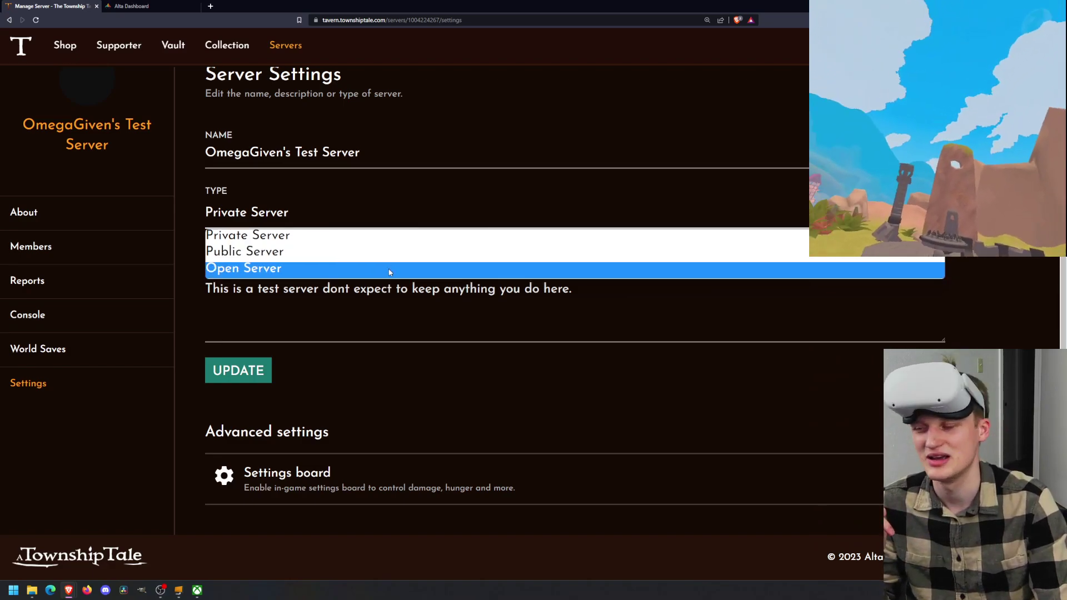
{"action": "left_click", "coordinate": [401, 210]}
{"action": "left_click", "coordinate": [370, 300]}
{"action": "left_click_drag", "start_coordinate": [551, 304], "coordinate": [180, 269]}
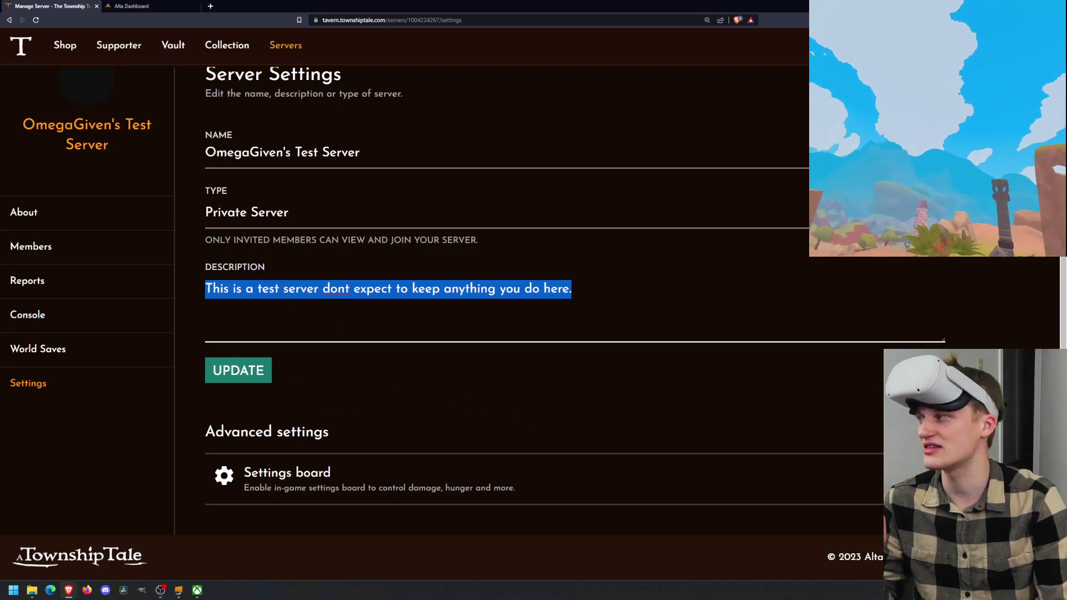
{"action": "left_click_drag", "start_coordinate": [649, 452], "coordinate": [638, 529]}
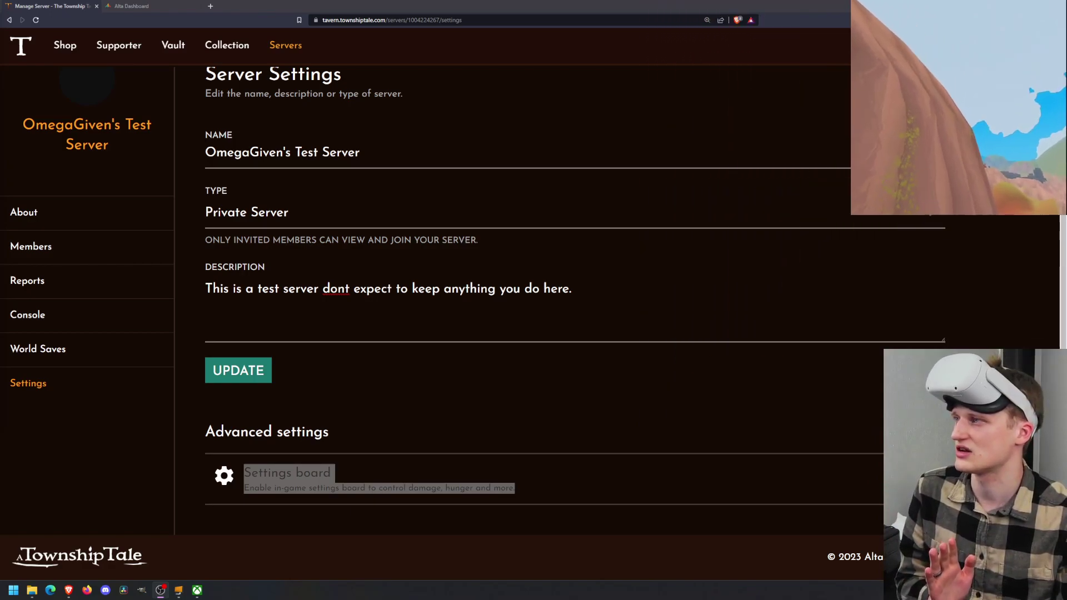
- Go to the Console page and focus the 'Type a command' input box
{"action": "left_click", "coordinate": [32, 319]}
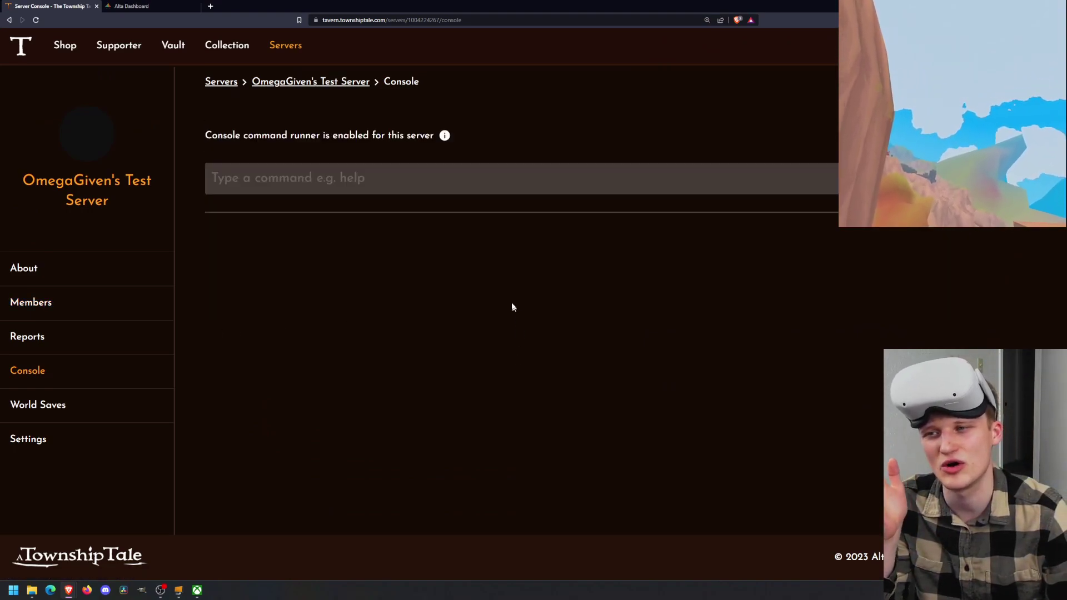
{"action": "left_click", "coordinate": [333, 177]}
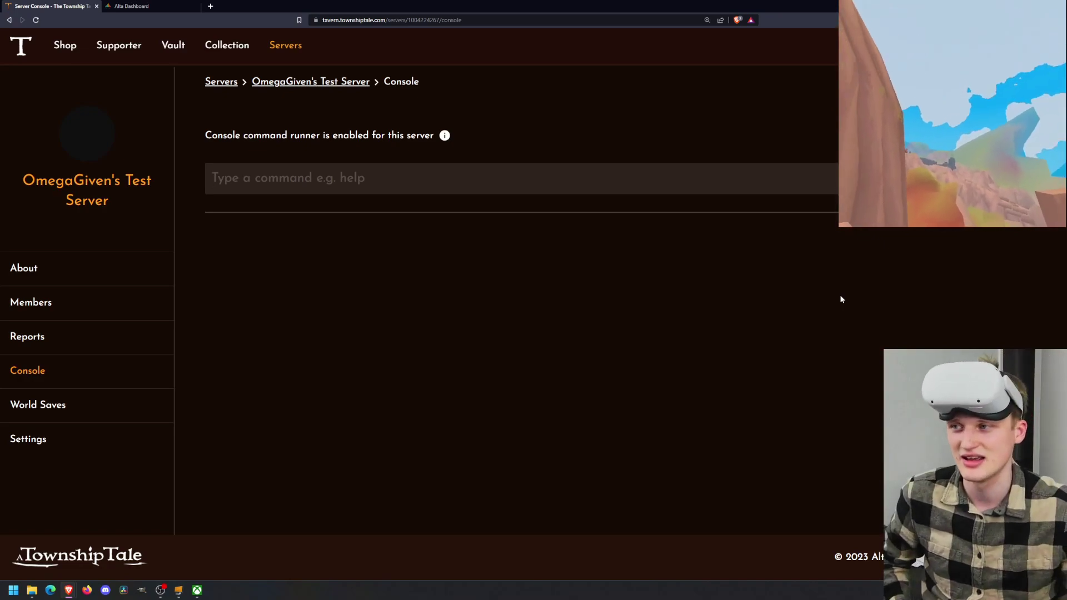
{"action": "left_click", "coordinate": [254, 183]}
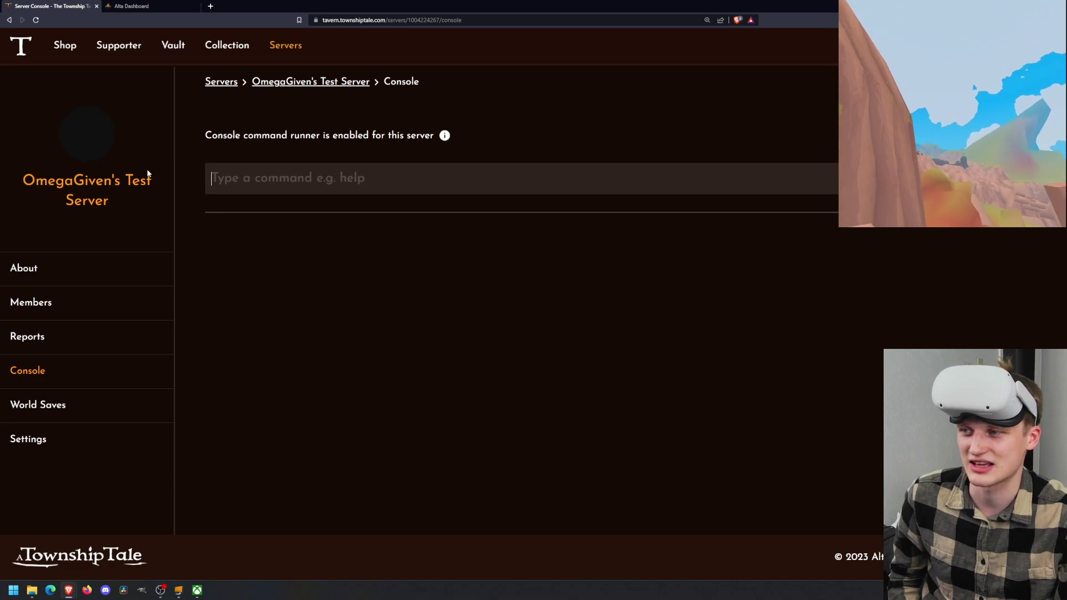
{"action": "left_click", "coordinate": [479, 183]}
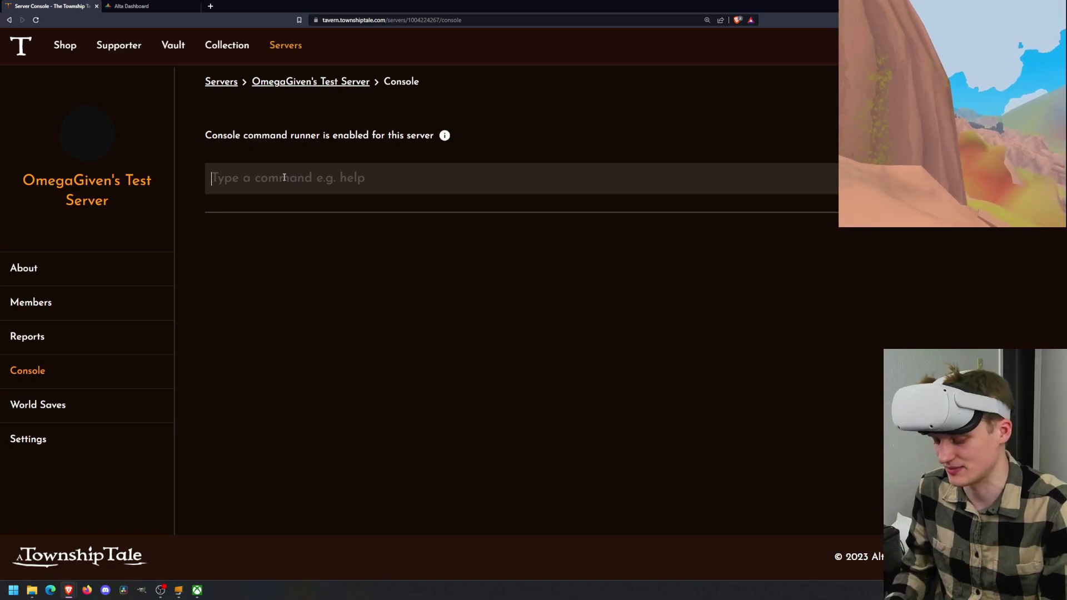
- Run help and review the listed base modules, from festivities through world
{"action": "type", "text": "help"}
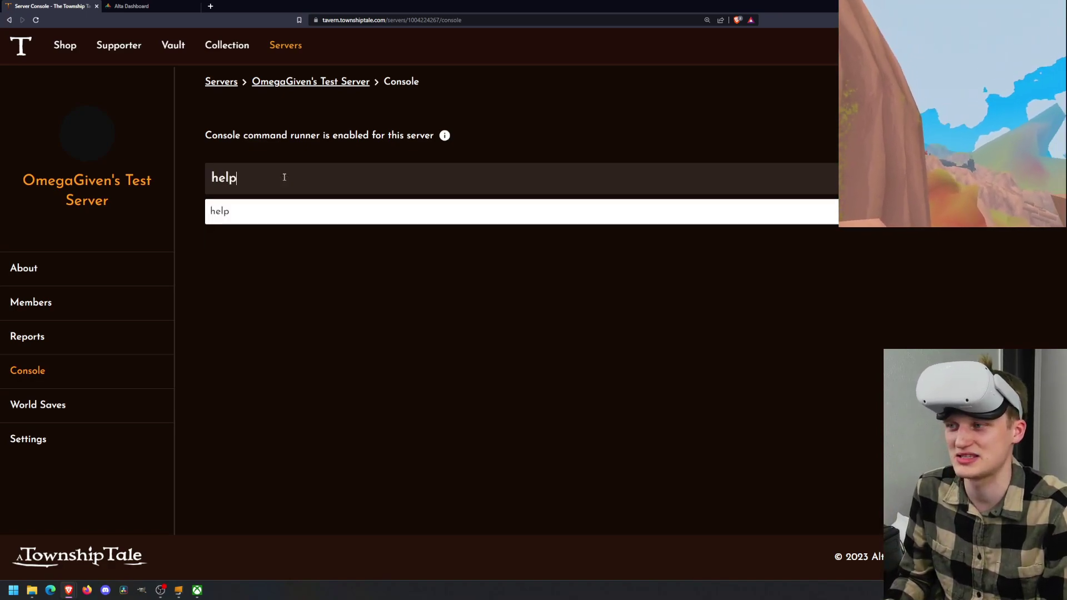
{"action": "key", "text": "Return"}
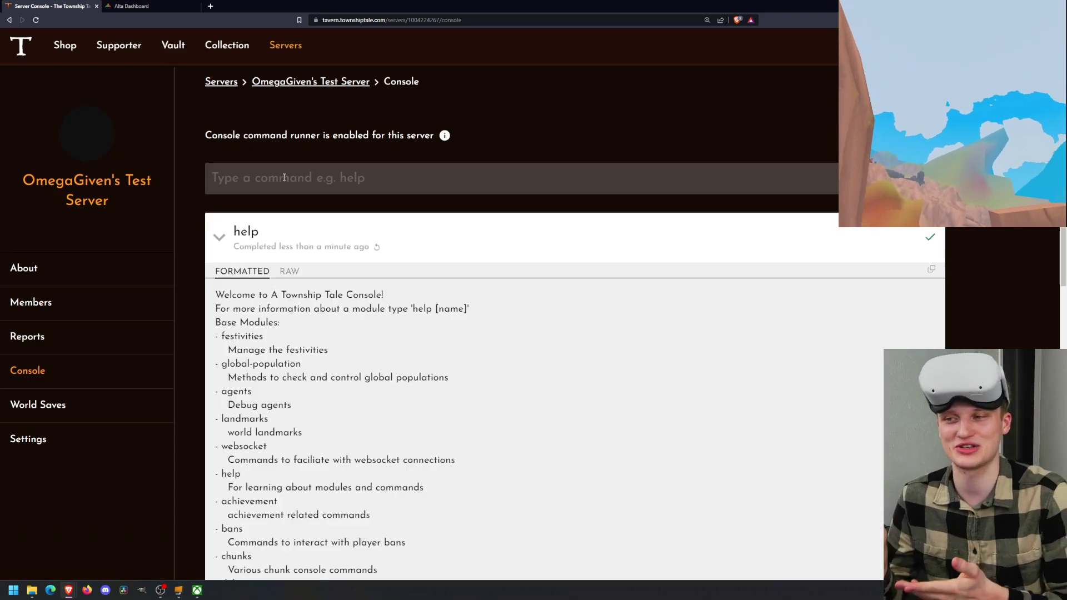
{"action": "scroll", "coordinate": [355, 339], "scroll_direction": "down", "scroll_amount": 5}
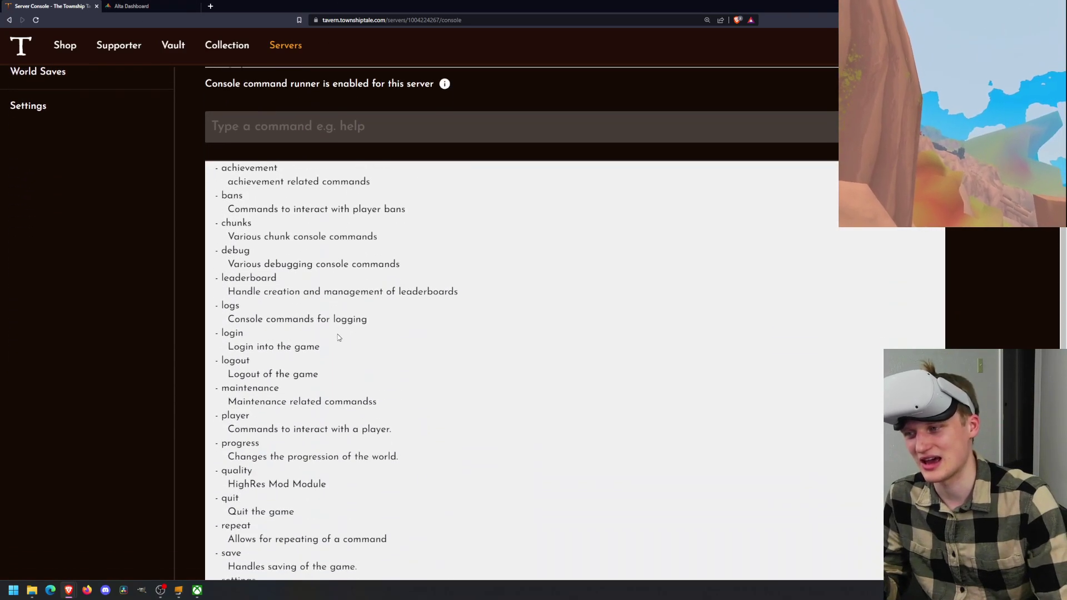
{"action": "scroll", "coordinate": [344, 338], "scroll_direction": "up", "scroll_amount": 4}
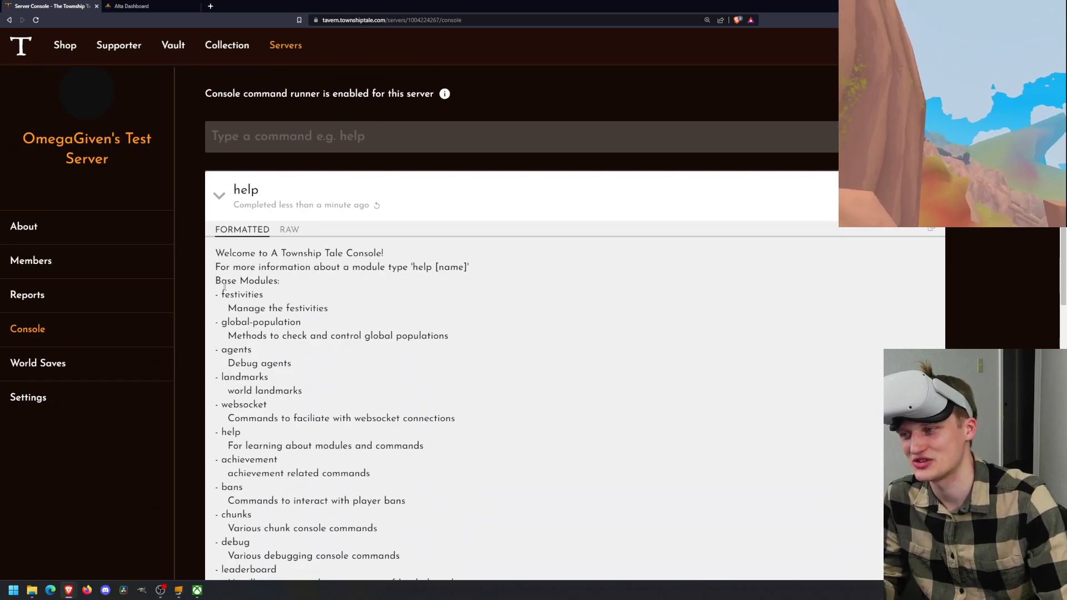
{"action": "left_click_drag", "start_coordinate": [217, 281], "coordinate": [311, 503]}
{"action": "scroll", "coordinate": [324, 456], "scroll_direction": "down", "scroll_amount": 10}
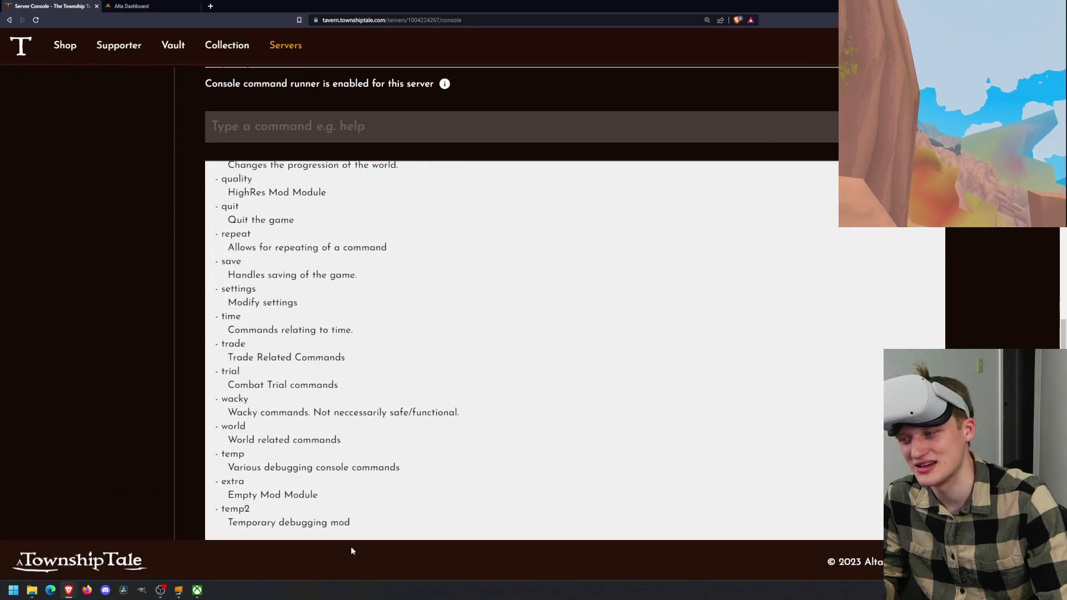
{"action": "left_click_drag", "start_coordinate": [345, 551], "coordinate": [265, 197]}
{"action": "scroll", "coordinate": [358, 374], "scroll_direction": "up", "scroll_amount": 10}
{"action": "scroll", "coordinate": [357, 374], "scroll_direction": "up", "scroll_amount": 3}
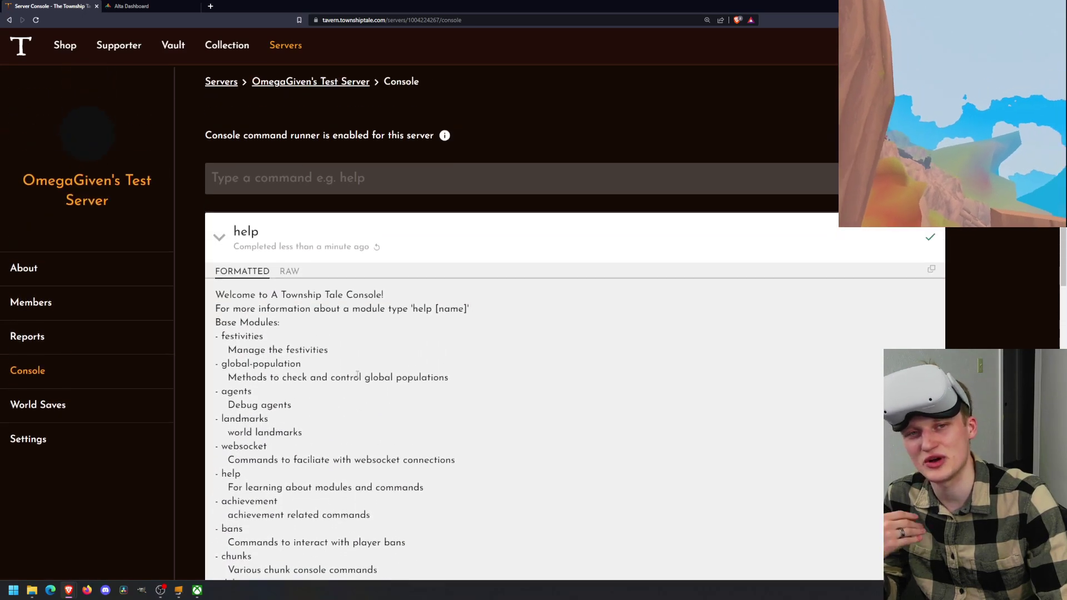
- Type help into the command box again and scroll through the module list
{"action": "left_click", "coordinate": [284, 183]}
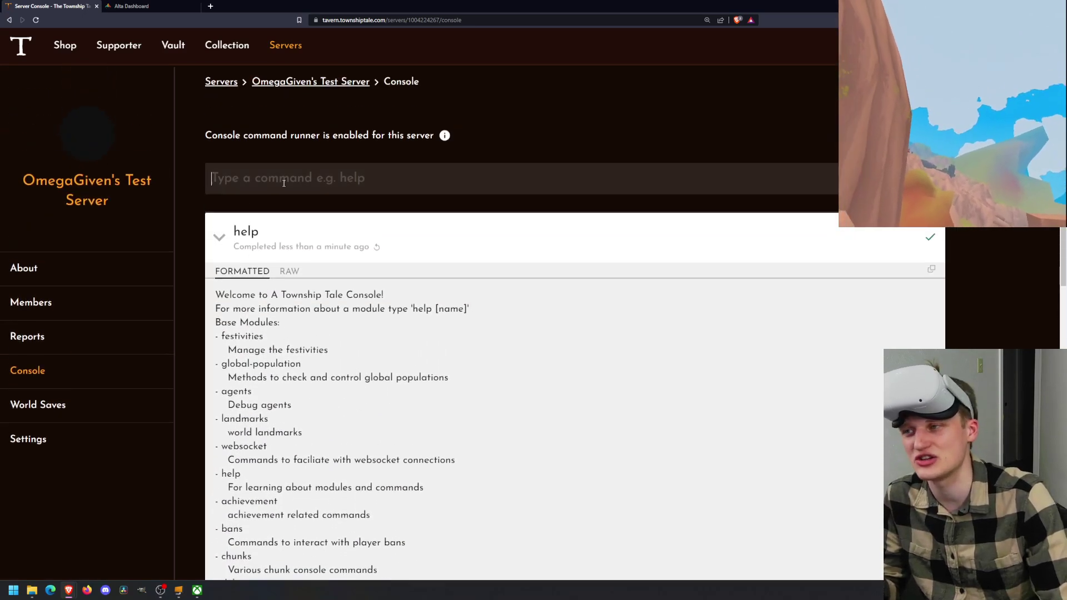
{"action": "type", "text": "help"}
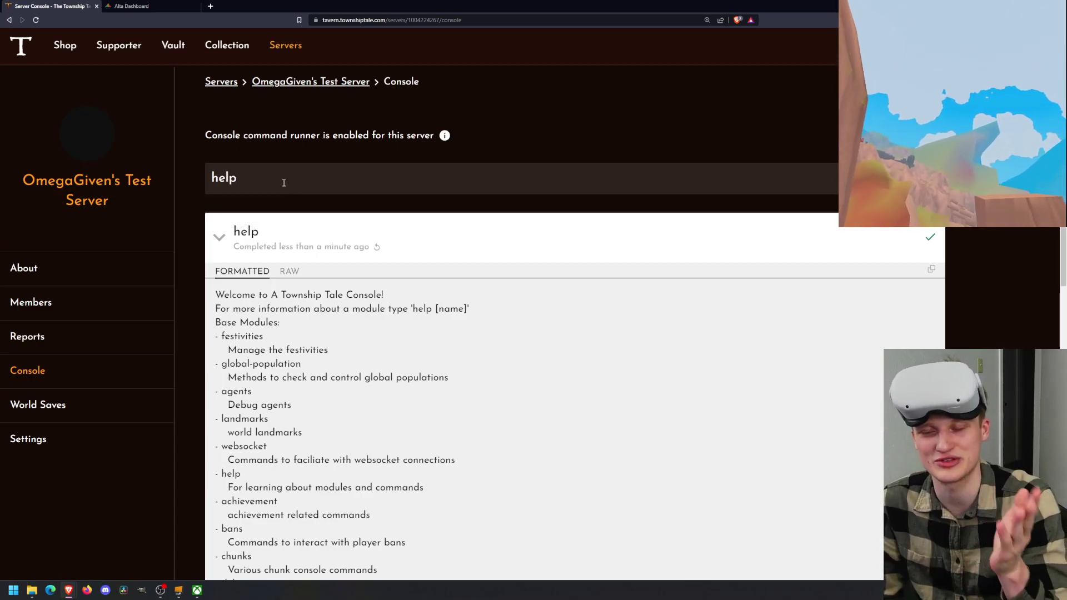
{"action": "scroll", "coordinate": [311, 481], "scroll_direction": "down", "scroll_amount": 3}
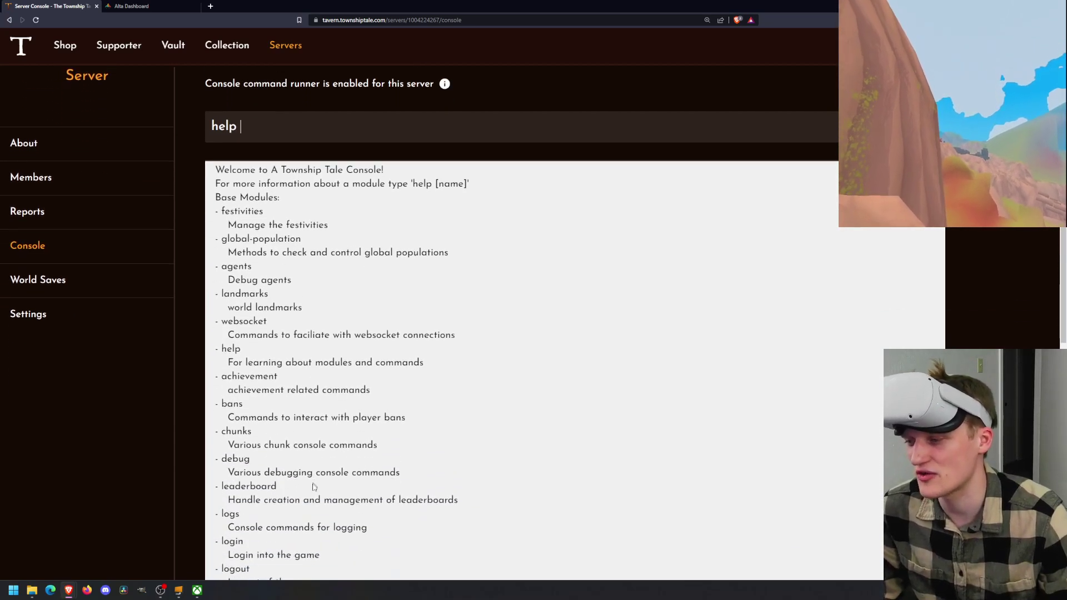
{"action": "scroll", "coordinate": [313, 504], "scroll_direction": "down", "scroll_amount": 2}
{"action": "scroll", "coordinate": [313, 512], "scroll_direction": "down", "scroll_amount": 3}
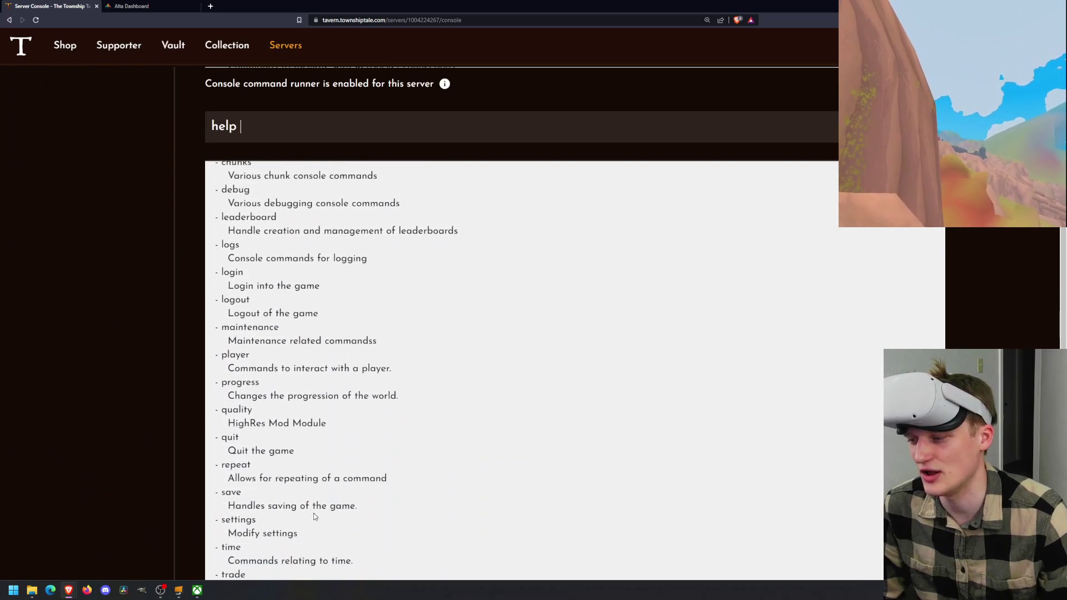
{"action": "scroll", "coordinate": [246, 373], "scroll_direction": "down", "scroll_amount": 5}
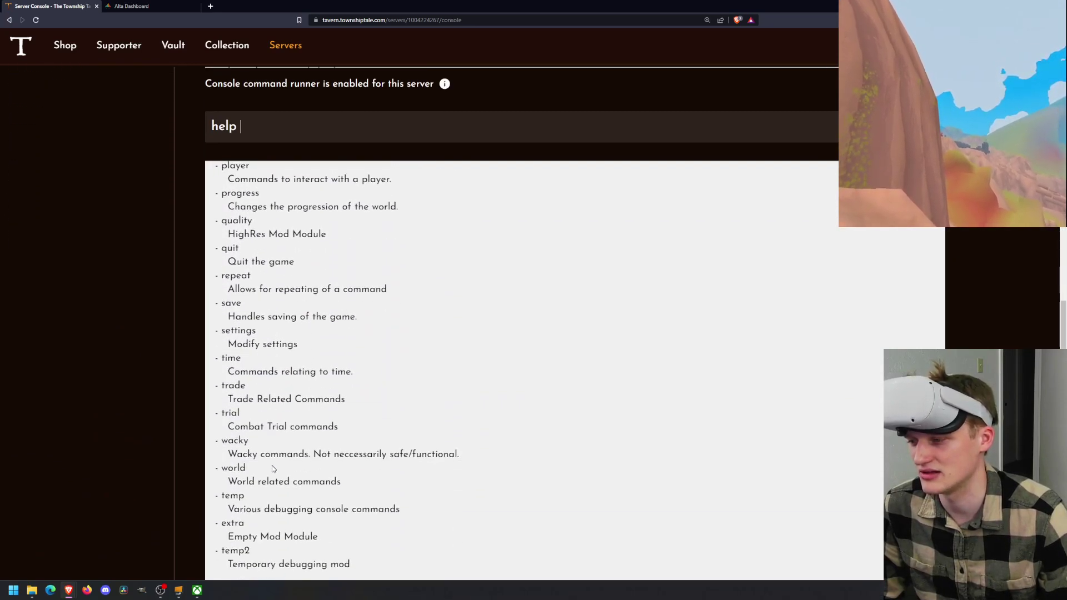
{"action": "scroll", "coordinate": [272, 475], "scroll_direction": "up", "scroll_amount": 3}
{"action": "scroll", "coordinate": [272, 475], "scroll_direction": "up", "scroll_amount": 3}
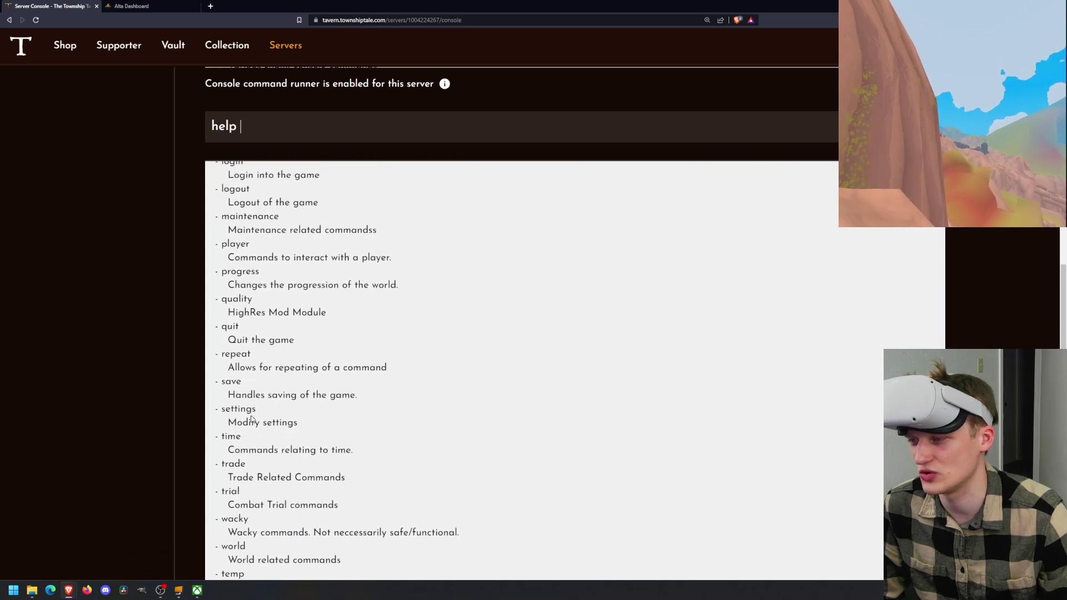
{"action": "double_click", "coordinate": [235, 369]}
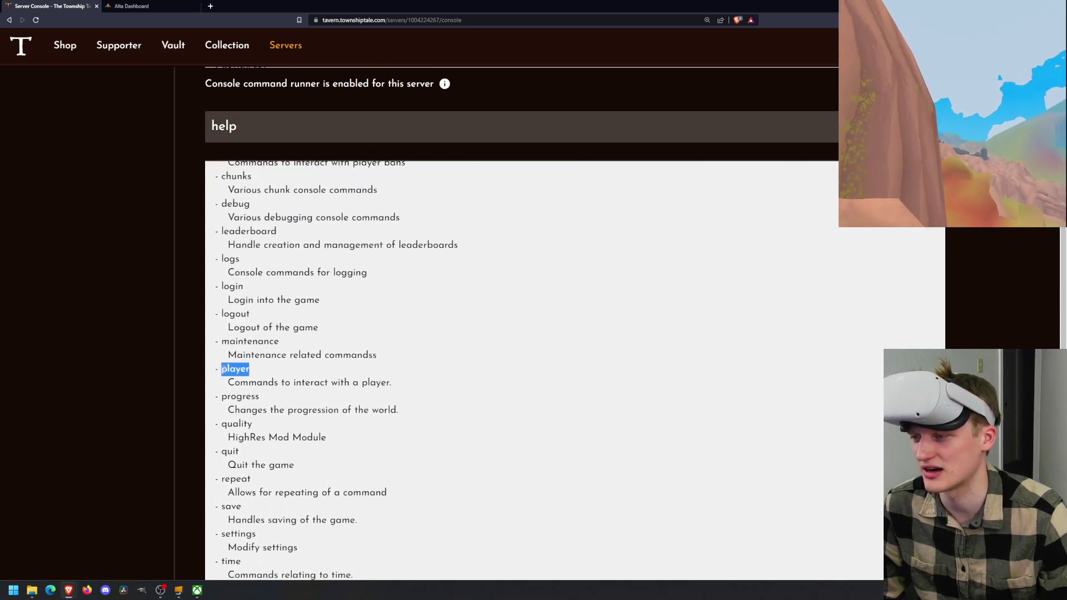
{"action": "scroll", "coordinate": [303, 168], "scroll_direction": "up", "scroll_amount": 6}
{"action": "left_click", "coordinate": [304, 170]}
{"action": "type", "text": "player"}
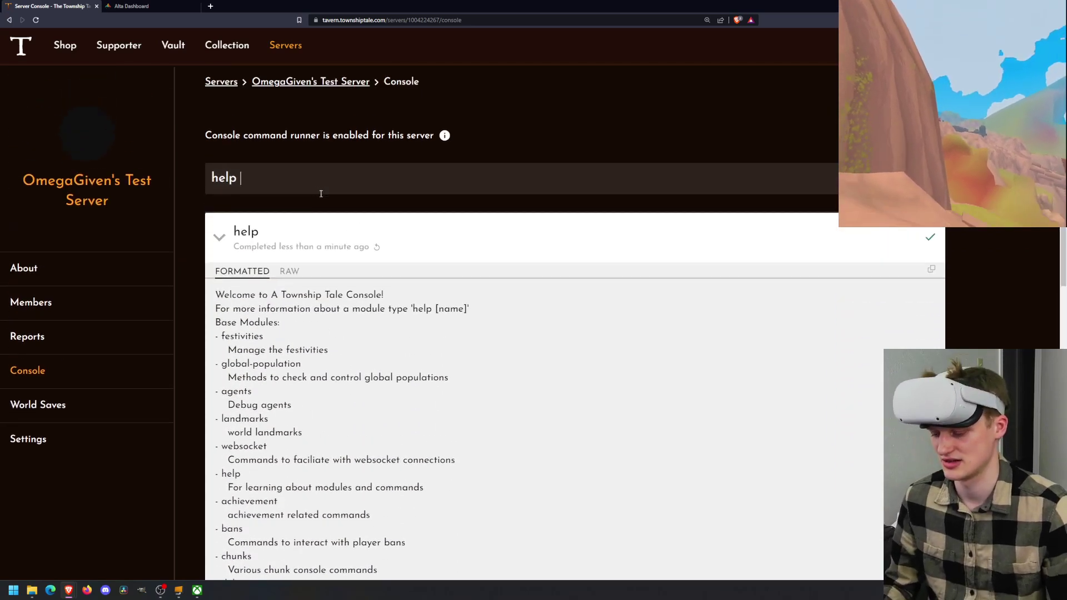
{"action": "key", "text": "Return"}
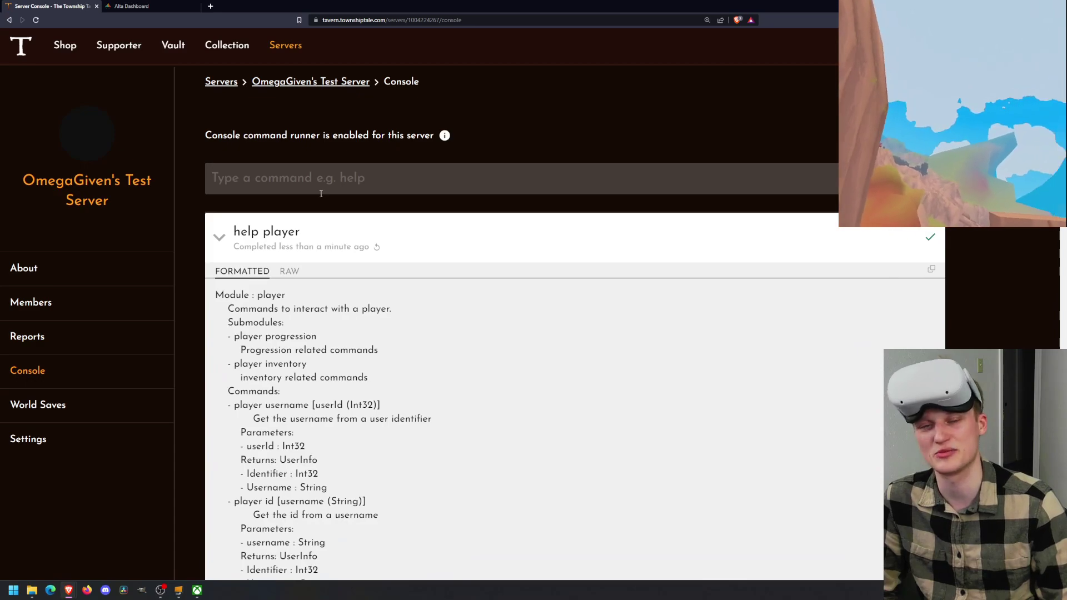
{"action": "scroll", "coordinate": [197, 465], "scroll_direction": "down", "scroll_amount": 2}
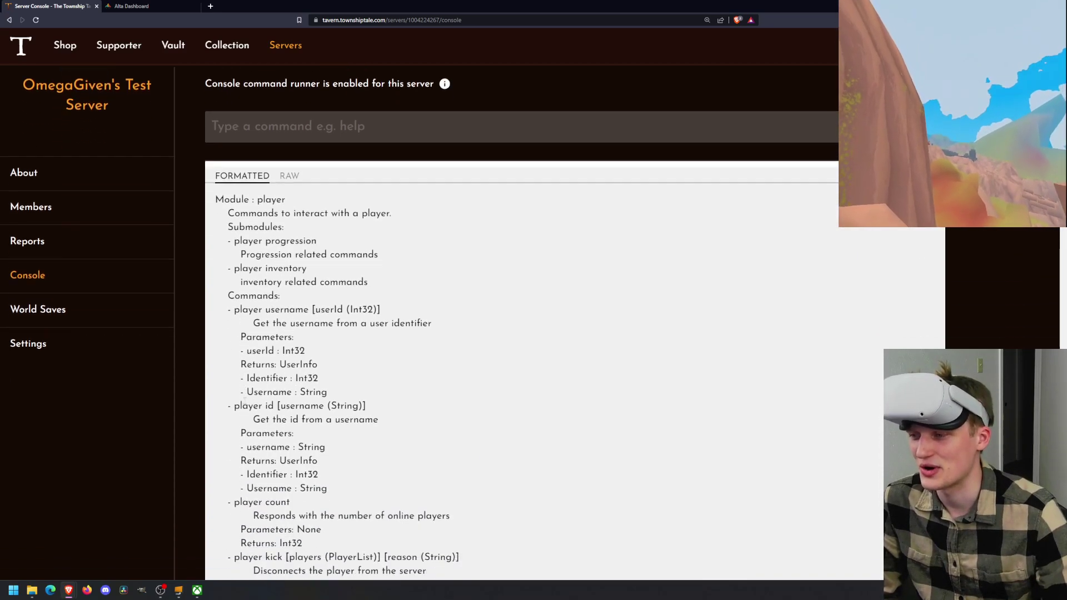
{"action": "scroll", "coordinate": [248, 468], "scroll_direction": "down", "scroll_amount": 2}
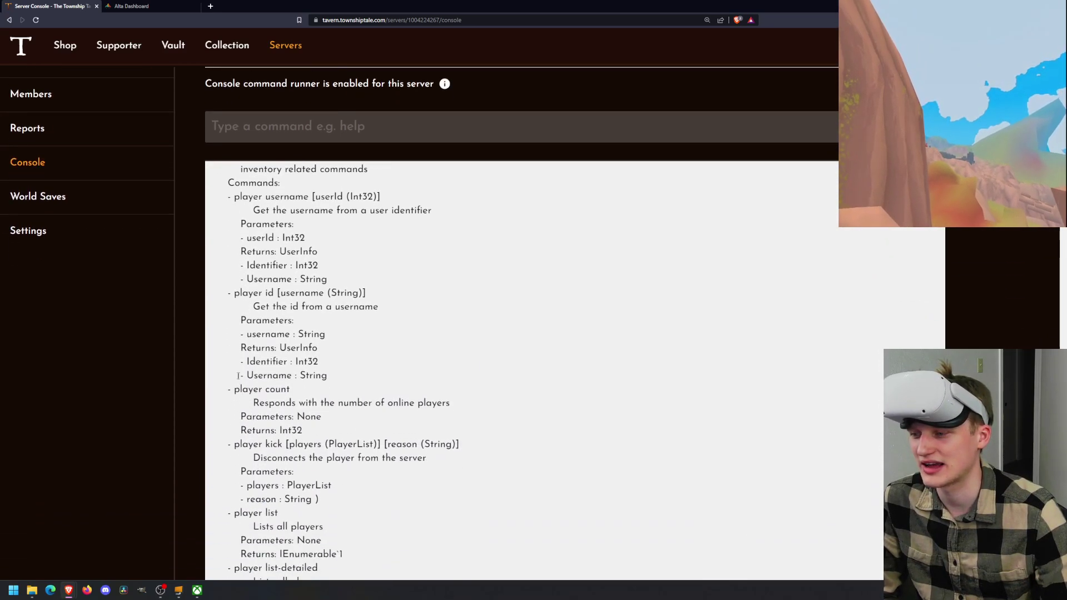
{"action": "left_click_drag", "start_coordinate": [242, 375], "coordinate": [261, 389]}
{"action": "left_click_drag", "start_coordinate": [253, 444], "coordinate": [289, 444]}
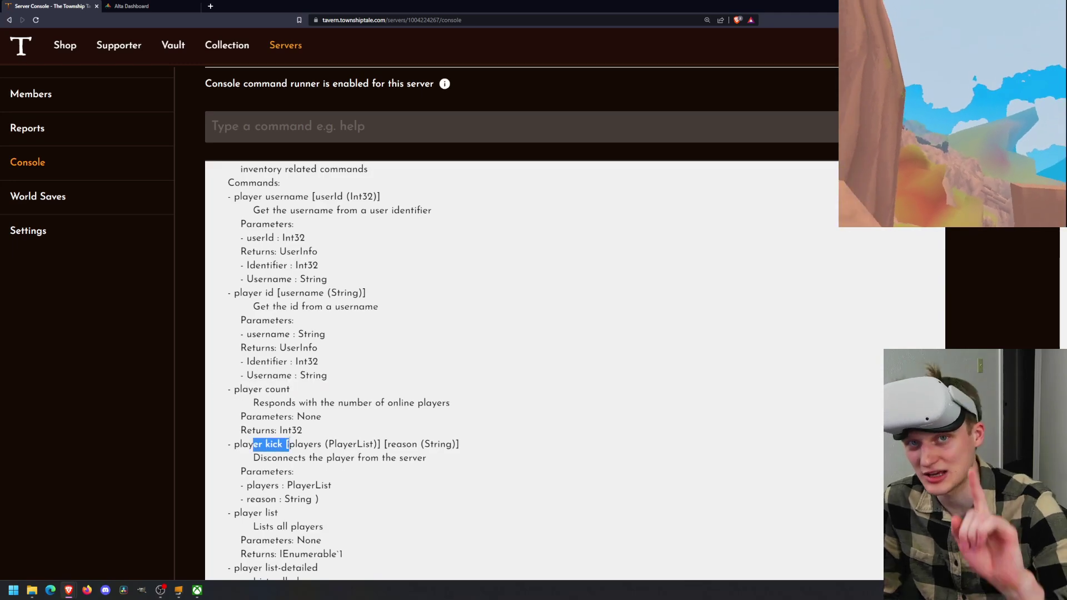
{"action": "left_click", "coordinate": [266, 443]}
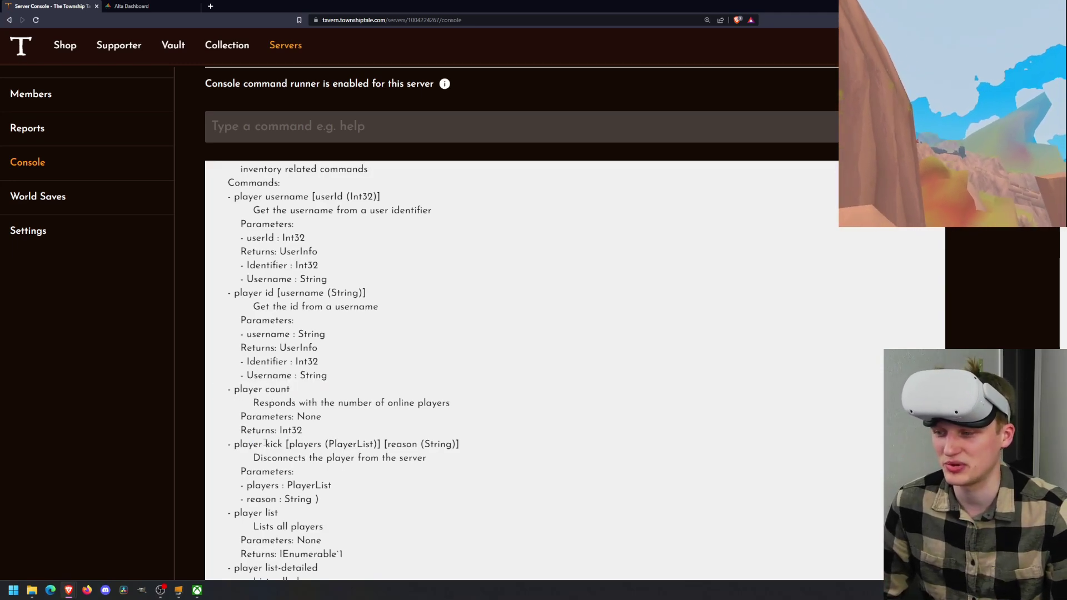
{"action": "left_click_drag", "start_coordinate": [287, 444], "coordinate": [488, 445]}
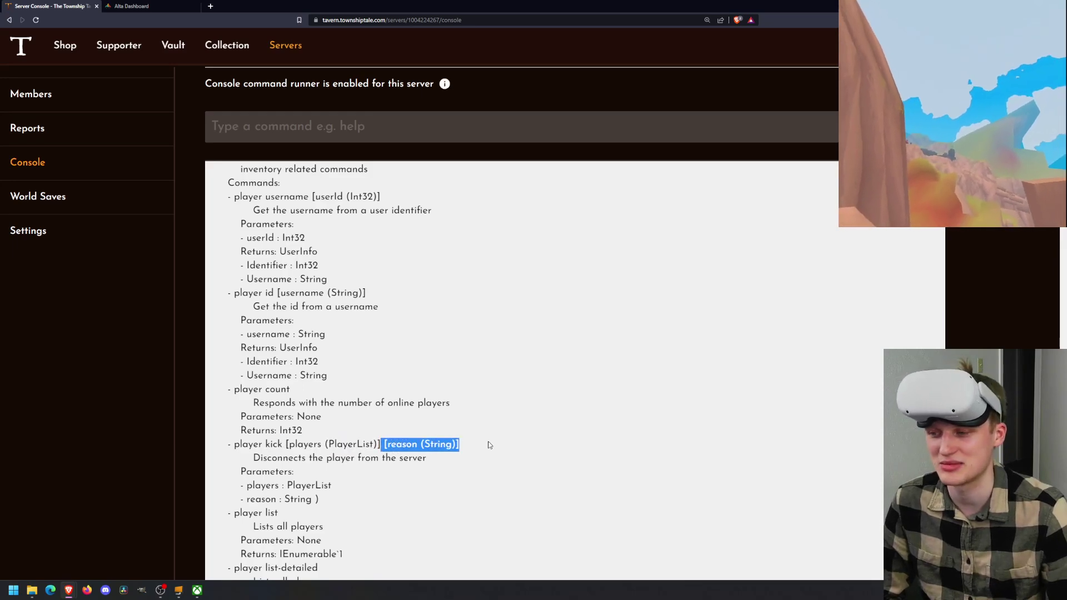
{"action": "scroll", "coordinate": [267, 452], "scroll_direction": "down", "scroll_amount": 1}
{"action": "scroll", "coordinate": [267, 453], "scroll_direction": "down", "scroll_amount": 1}
{"action": "left_click_drag", "start_coordinate": [234, 430], "coordinate": [340, 443]}
{"action": "left_click", "coordinate": [306, 439]}
{"action": "left_click", "coordinate": [341, 470]}
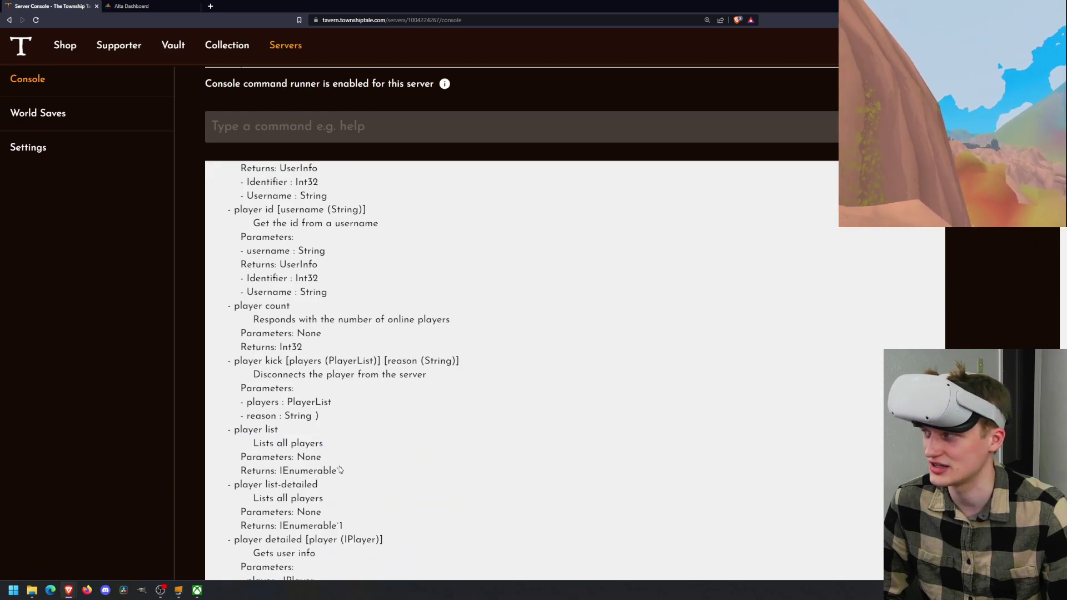
{"action": "scroll", "coordinate": [325, 452], "scroll_direction": "down", "scroll_amount": 1}
{"action": "left_click_drag", "start_coordinate": [239, 443], "coordinate": [317, 443]}
{"action": "left_click_drag", "start_coordinate": [254, 456], "coordinate": [328, 458]}
{"action": "left_click", "coordinate": [346, 462]}
{"action": "scroll", "coordinate": [334, 456], "scroll_direction": "down", "scroll_amount": 1}
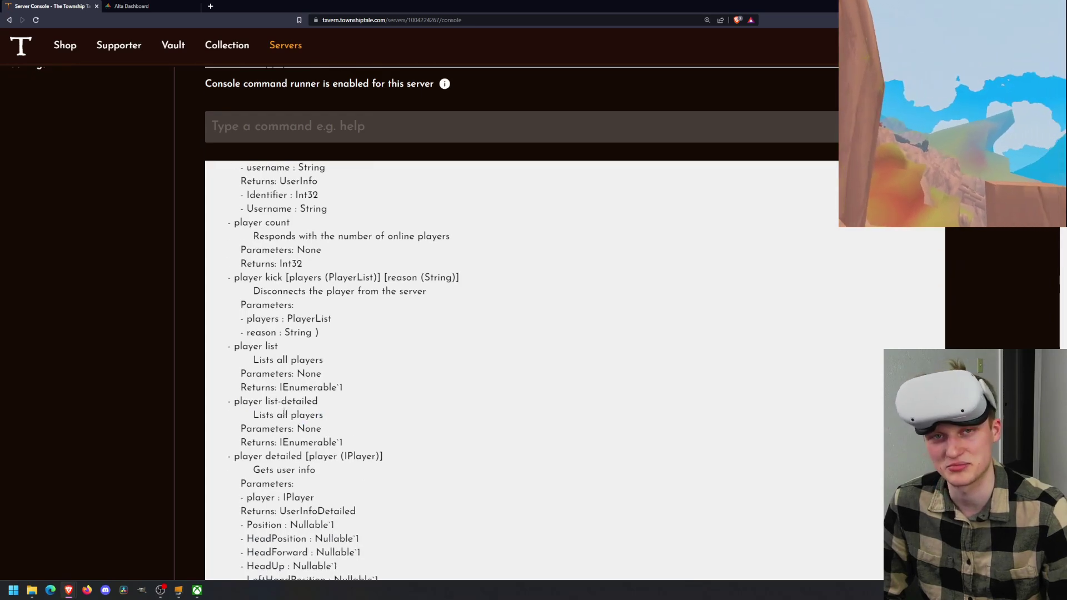
{"action": "scroll", "coordinate": [270, 426], "scroll_direction": "down", "scroll_amount": 2}
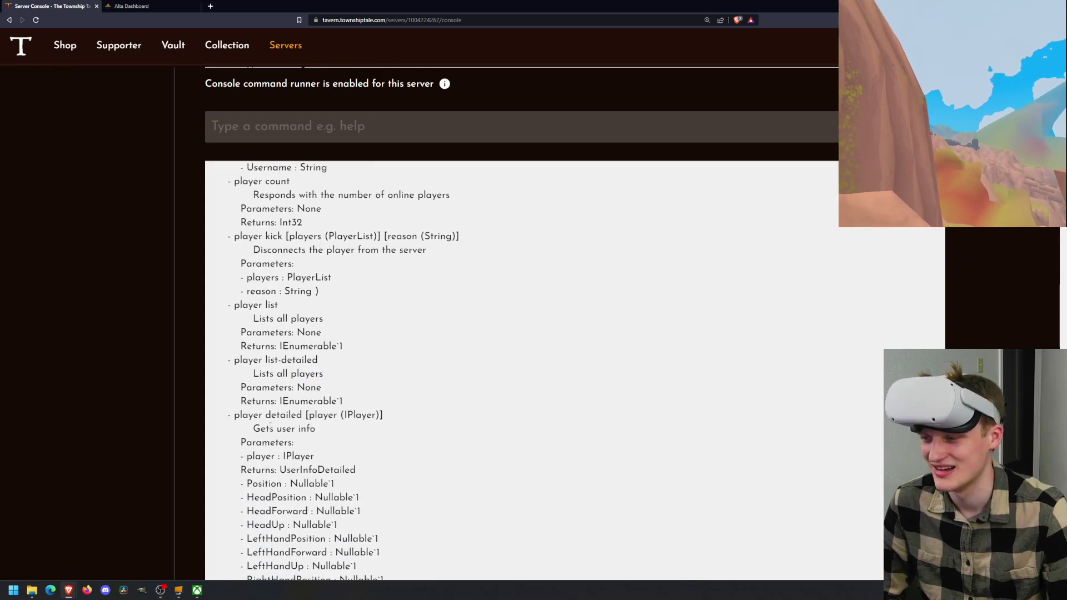
{"action": "left_click_drag", "start_coordinate": [243, 373], "coordinate": [362, 376]}
{"action": "left_click", "coordinate": [304, 385]}
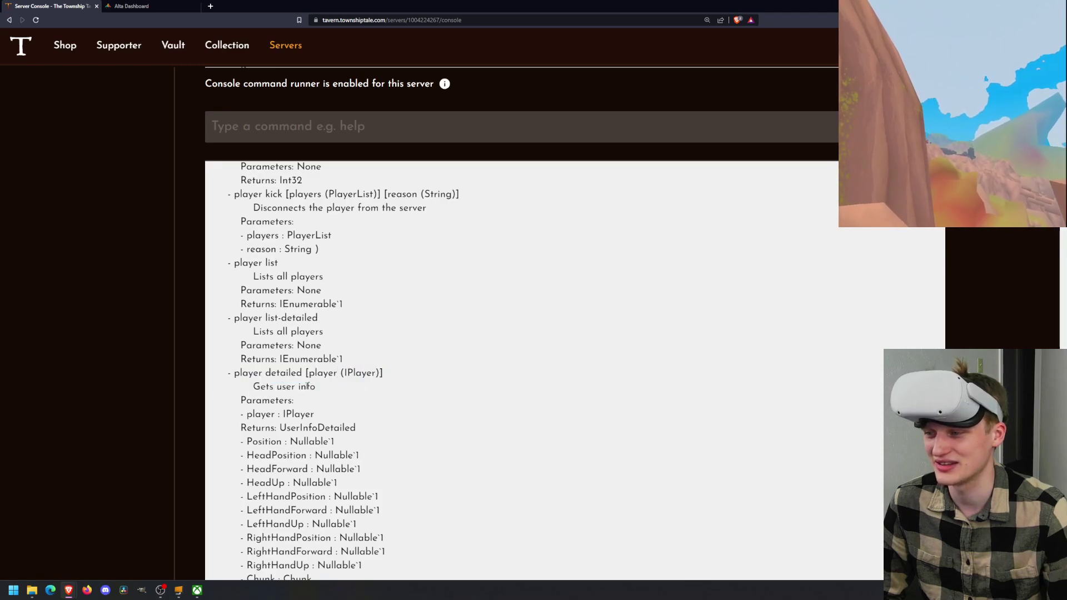
{"action": "left_click_drag", "start_coordinate": [260, 380], "coordinate": [334, 373]}
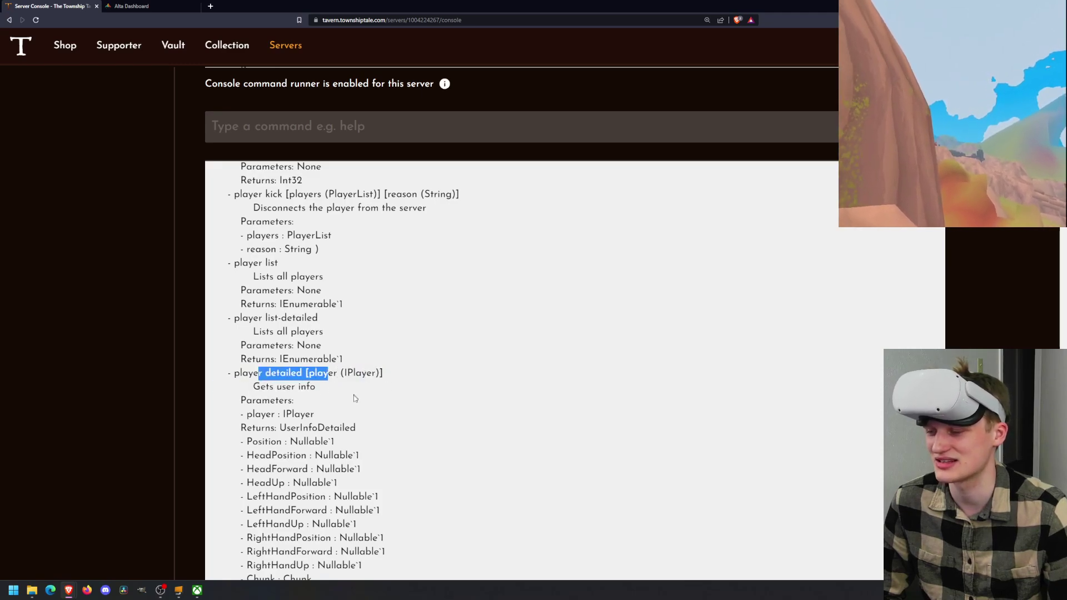
- Run 'player detailed' with your own username, which fails with a null player parsing error
{"action": "left_click", "coordinate": [310, 133]}
{"action": "type", "text": "play"}
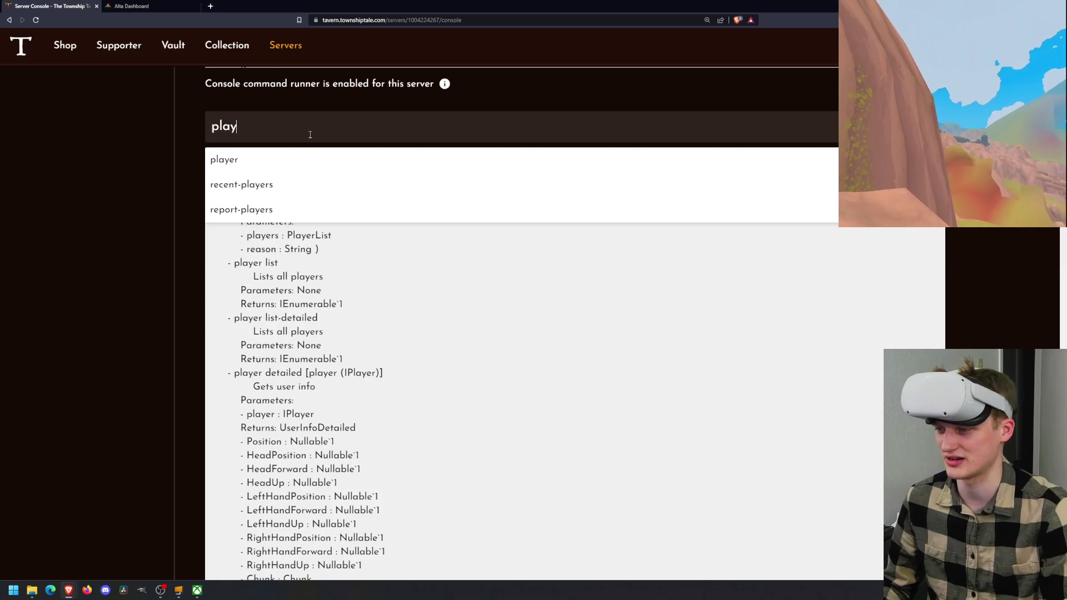
{"action": "type", "text": "er detailed omegaj"}
{"action": "key", "text": "Return"}
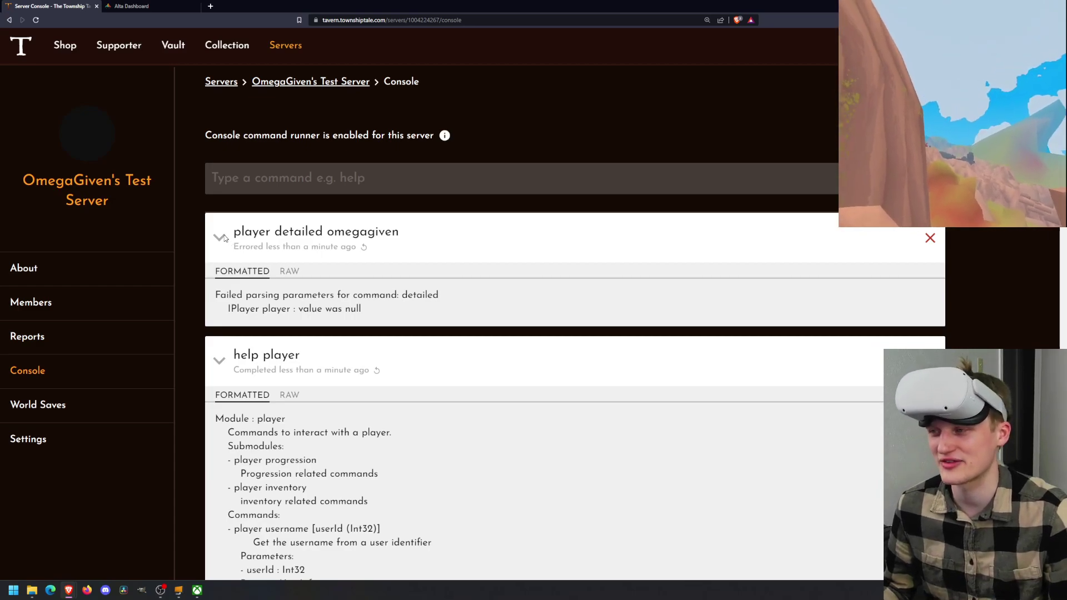
{"action": "left_click", "coordinate": [220, 237]}
- Scroll the help output and highlight the player message description and its parameters
{"action": "scroll", "coordinate": [312, 303], "scroll_direction": "down", "scroll_amount": 8}
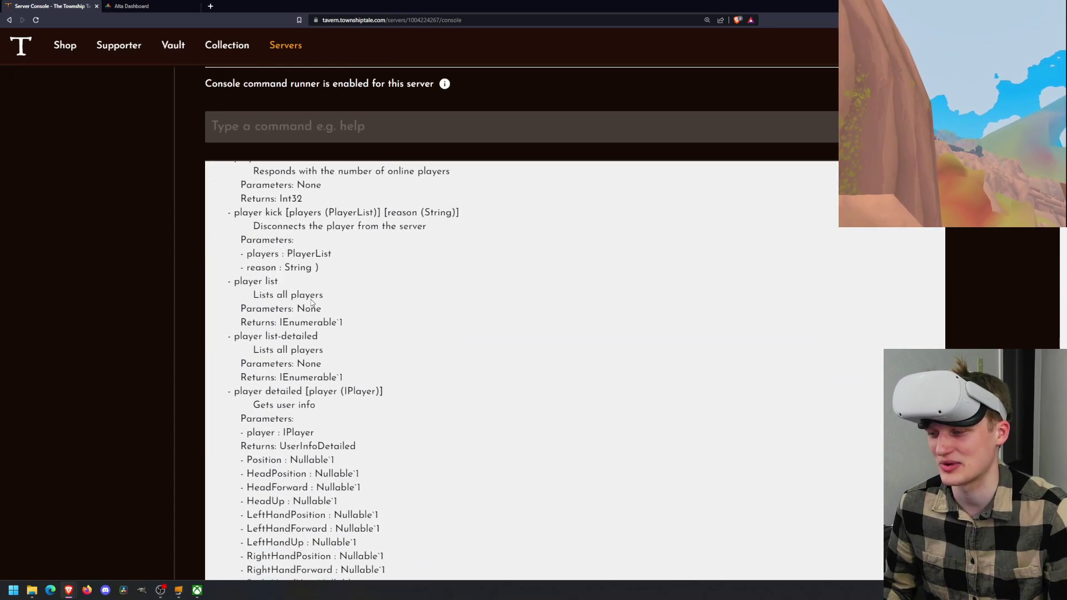
{"action": "scroll", "coordinate": [312, 303], "scroll_direction": "down", "scroll_amount": 2}
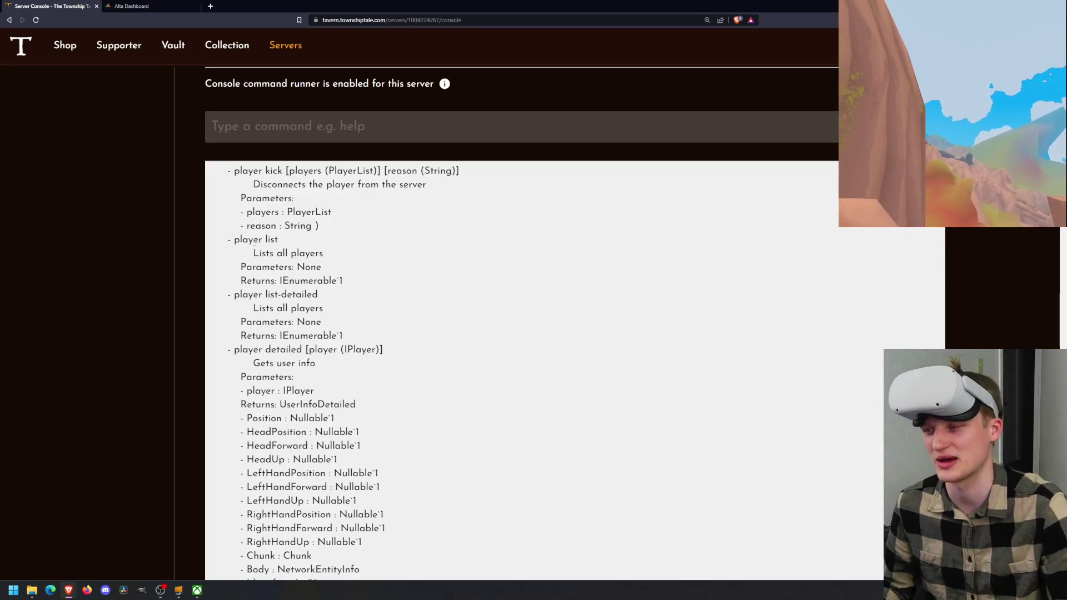
{"action": "left_click_drag", "start_coordinate": [230, 295], "coordinate": [342, 385]}
{"action": "scroll", "coordinate": [341, 386], "scroll_direction": "down", "scroll_amount": 4}
{"action": "scroll", "coordinate": [341, 385], "scroll_direction": "down", "scroll_amount": 1}
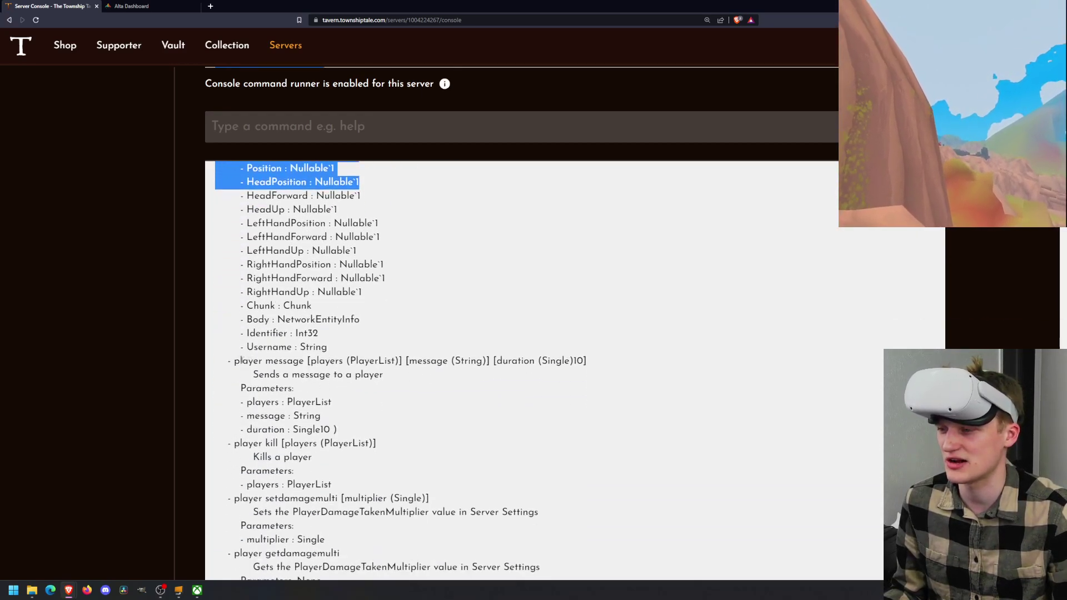
{"action": "left_click_drag", "start_coordinate": [233, 361], "coordinate": [388, 376]}
{"action": "left_click", "coordinate": [388, 375]}
{"action": "left_click_drag", "start_coordinate": [306, 360], "coordinate": [244, 361]}
{"action": "left_click", "coordinate": [594, 365]}
{"action": "left_click", "coordinate": [257, 361]}
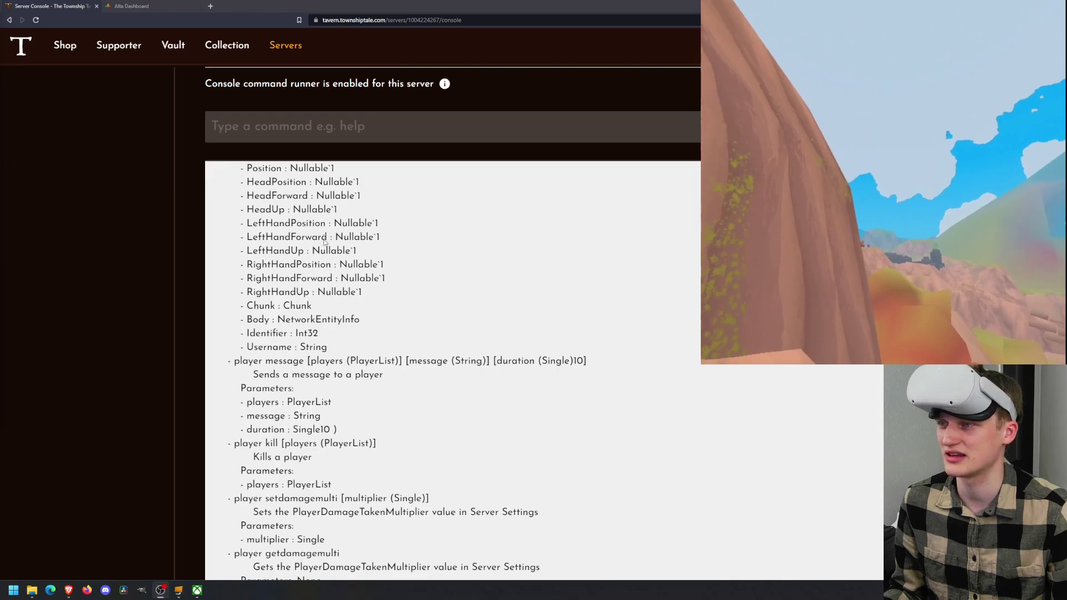
- Send your player the in-game message 'hello' with the player message command
{"action": "left_click", "coordinate": [366, 140]}
{"action": "type", "text": "pla"}
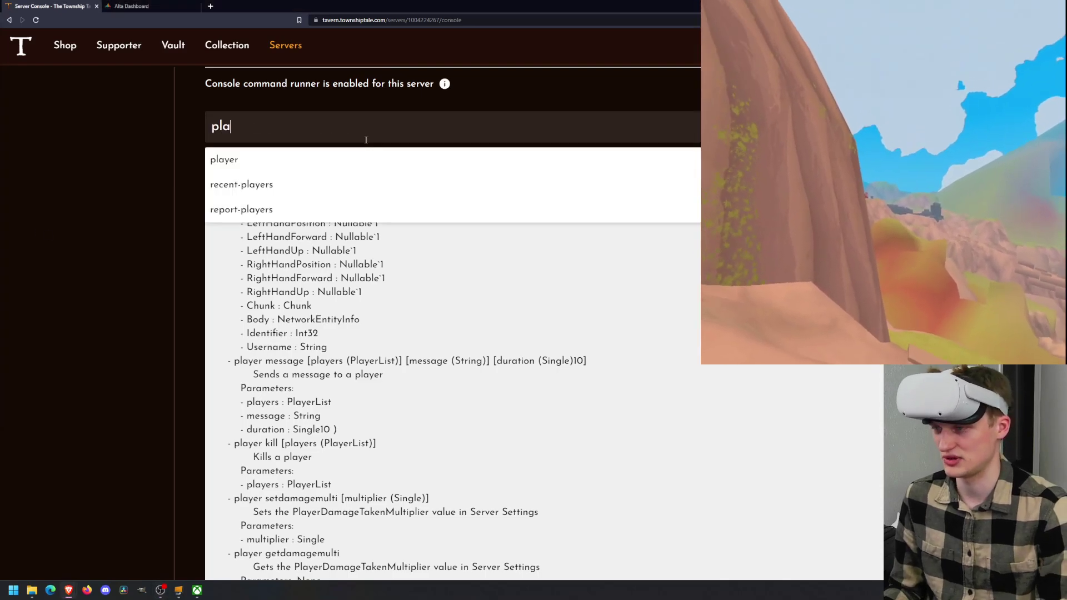
{"action": "type", "text": "yer message om,e"}
{"action": "key", "text": "BackSpace"}
{"action": "key", "text": "BackSpace"}
{"action": "type", "text": "egagiven"}
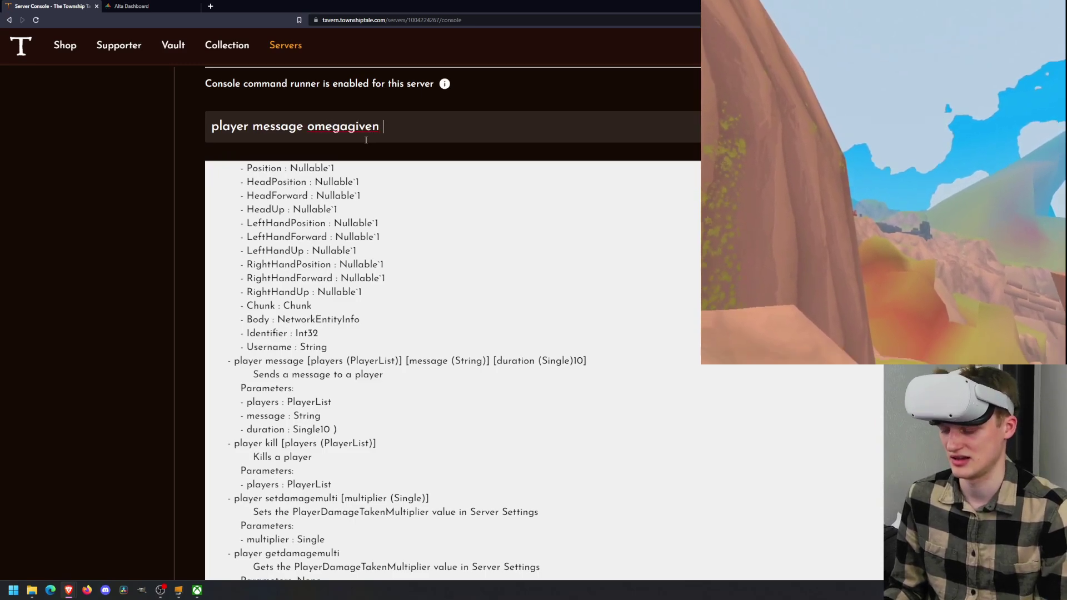
{"action": "type", "text": " hello"}
{"action": "key", "text": "Return"}
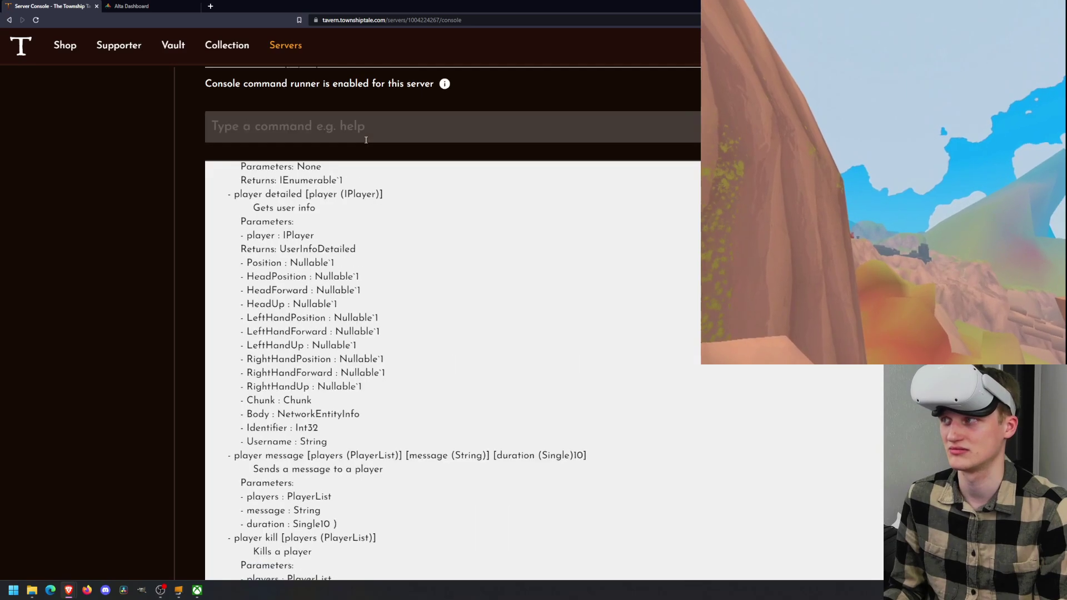
- Retry the hello message command with extra text appended, which returns command not found
{"action": "right_click", "coordinate": [330, 157]}
{"action": "left_click", "coordinate": [136, 324]}
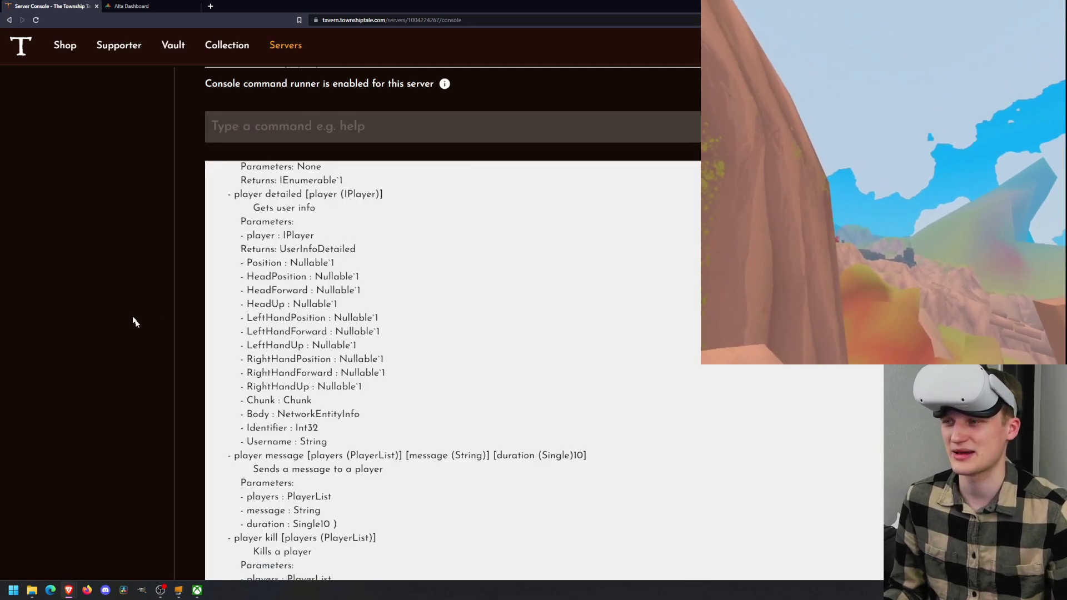
{"action": "scroll", "coordinate": [148, 342], "scroll_direction": "up", "scroll_amount": 15}
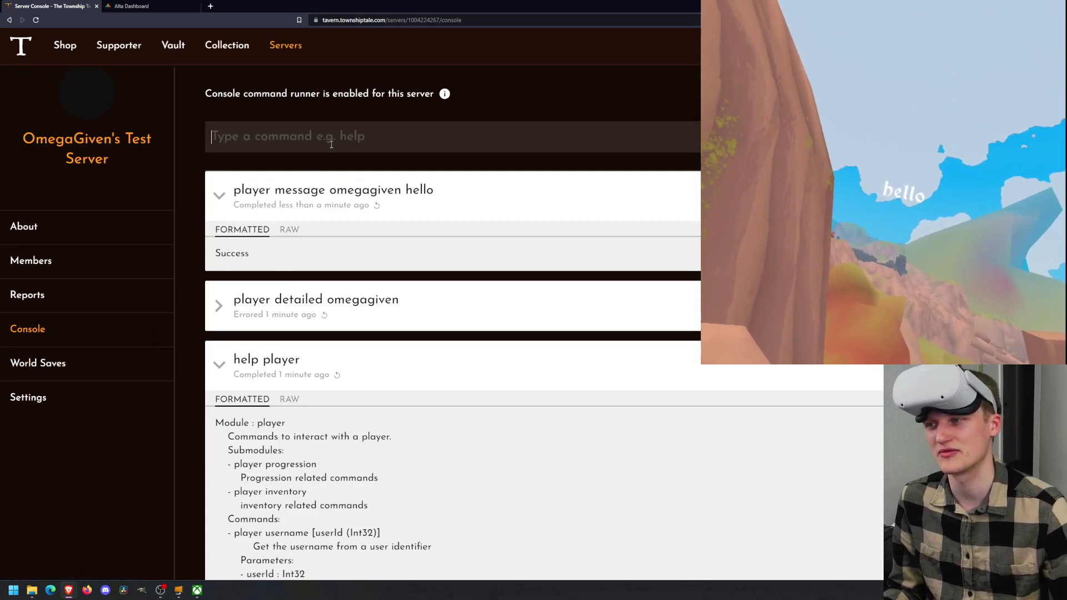
{"action": "left_click_drag", "start_coordinate": [233, 192], "coordinate": [439, 190]}
{"action": "key", "text": "ctrl+c"}
{"action": "left_click", "coordinate": [369, 148]}
{"action": "key", "text": "ctrl+v"}
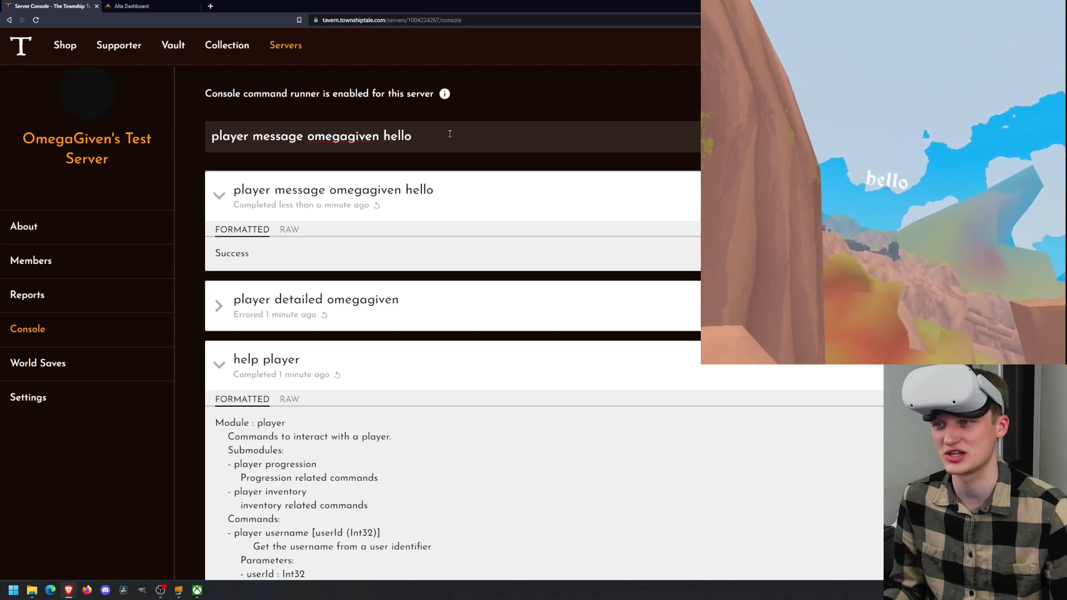
{"action": "type", "text": "asdkfjvnbae"}
{"action": "key", "text": "Return"}
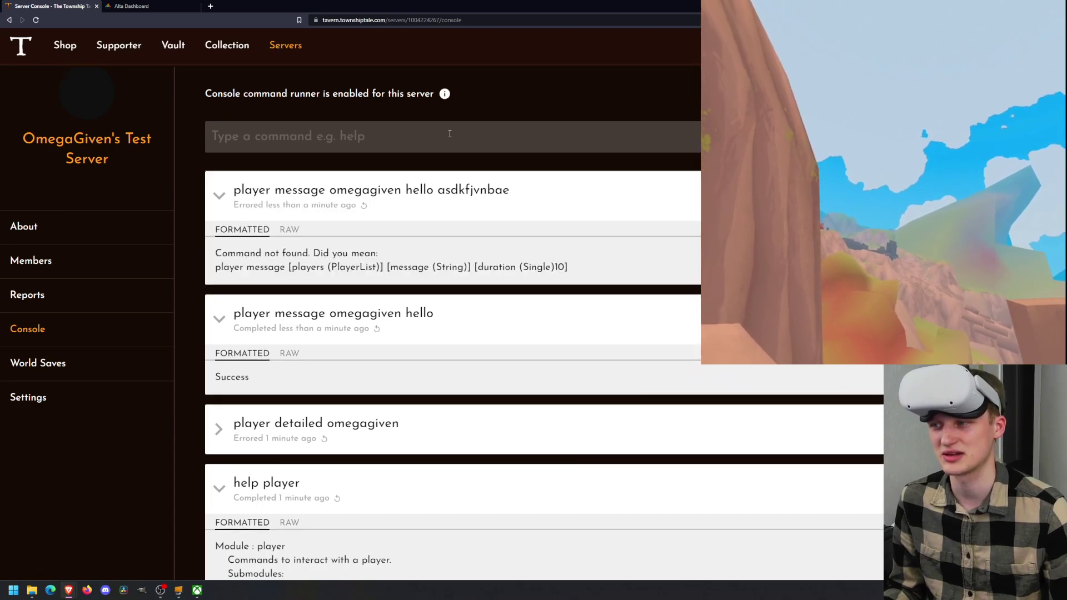
{"action": "left_click_drag", "start_coordinate": [281, 256], "coordinate": [325, 255]}
- Resend the message as the quoted long text "askfjnvbdiajen"
{"action": "left_click", "coordinate": [327, 143]}
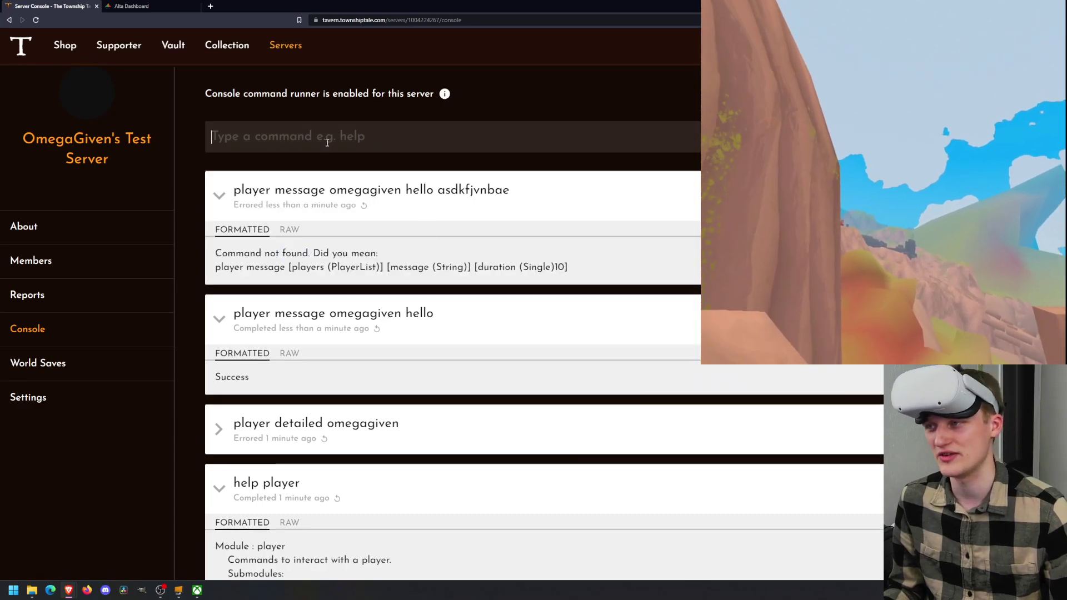
{"action": "key", "text": "Up"}
{"action": "key", "text": "Up"}
{"action": "key", "text": "BackSpace"}
{"action": "key", "text": "BackSpace"}
{"action": "key", "text": "BackSpace"}
{"action": "type", "text": "\"askfjnvbdiajen ajdenfvbijandfbkj"}
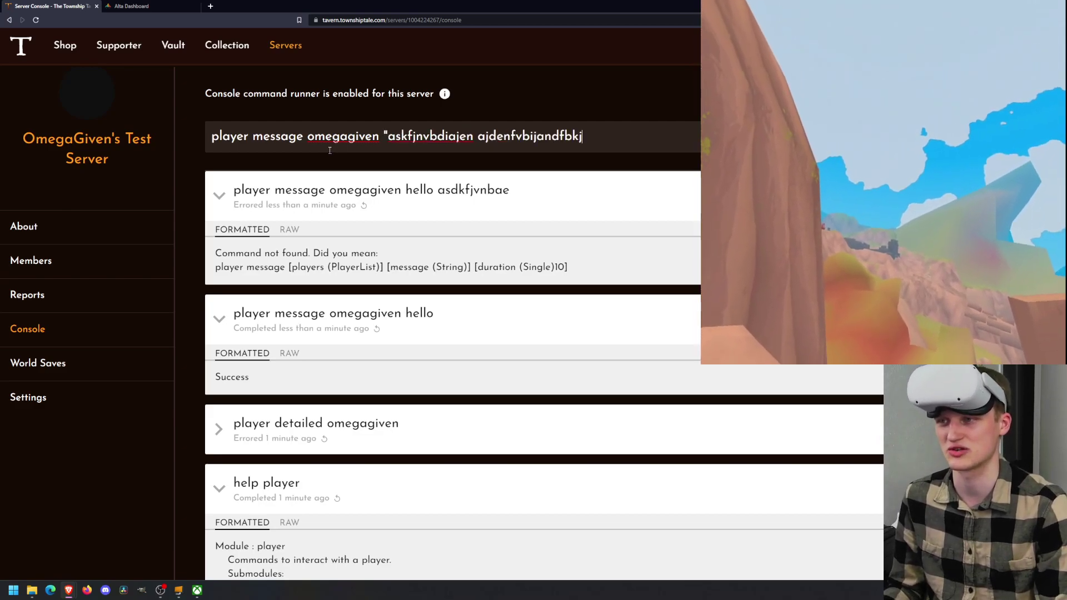
{"action": "type", "text": "\""}
{"action": "key", "text": "Return"}
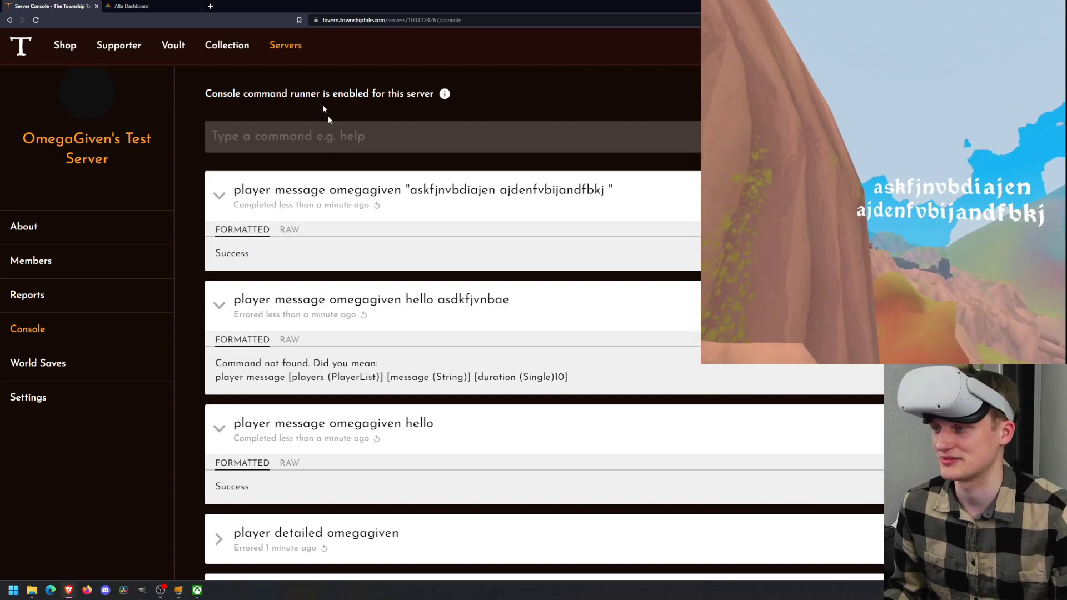
- Scroll the player help output, highlighting the return fields and player kill entries
{"action": "scroll", "coordinate": [335, 264], "scroll_direction": "up", "scroll_amount": 1}
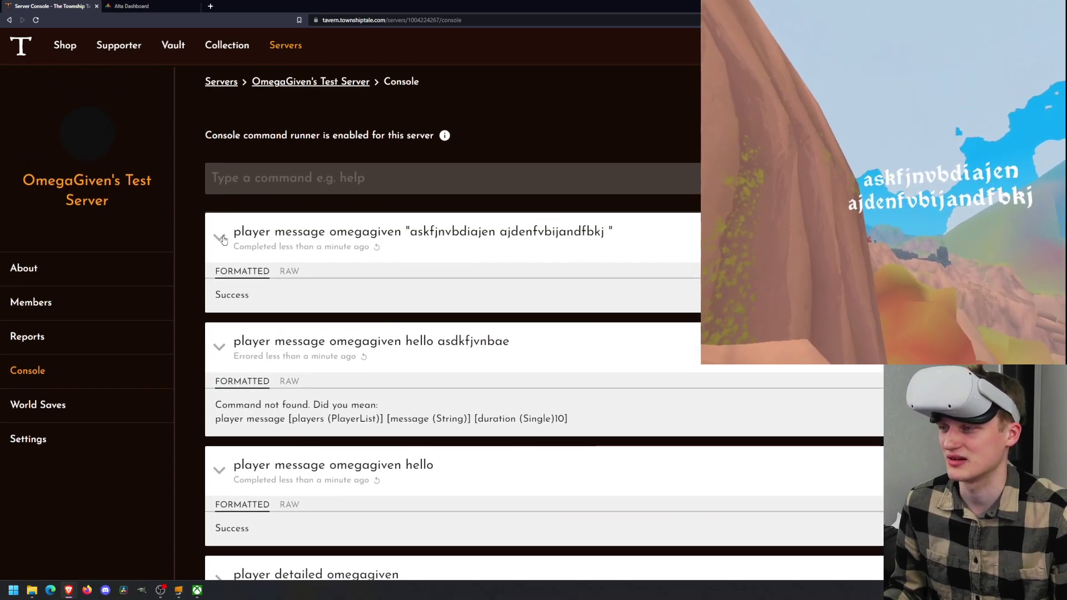
{"action": "scroll", "coordinate": [222, 239], "scroll_direction": "down", "scroll_amount": 20}
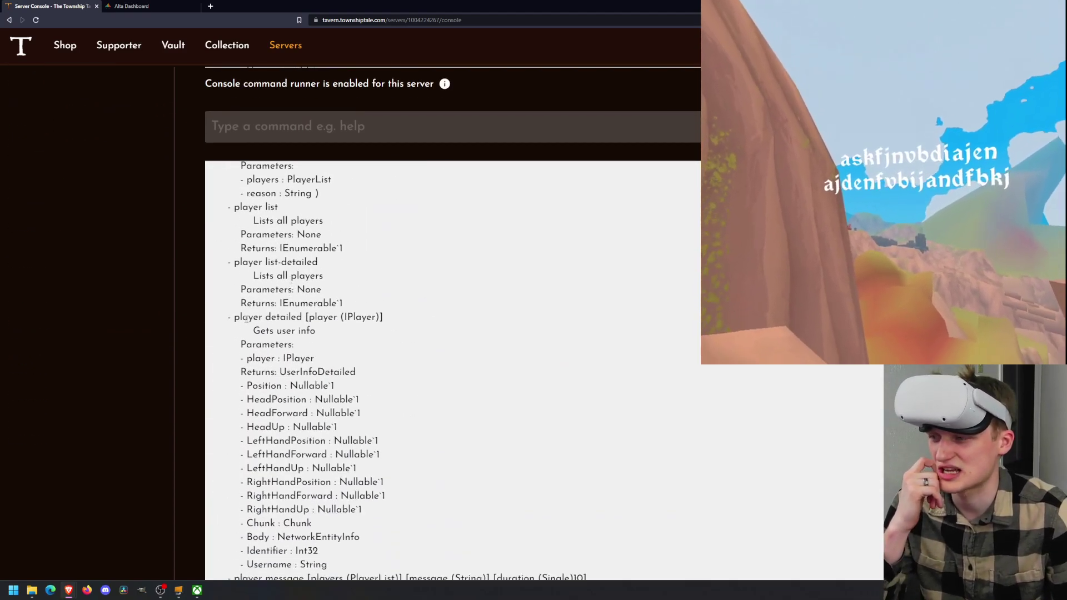
{"action": "left_click_drag", "start_coordinate": [245, 319], "coordinate": [418, 515]}
{"action": "scroll", "coordinate": [422, 512], "scroll_direction": "down", "scroll_amount": 2}
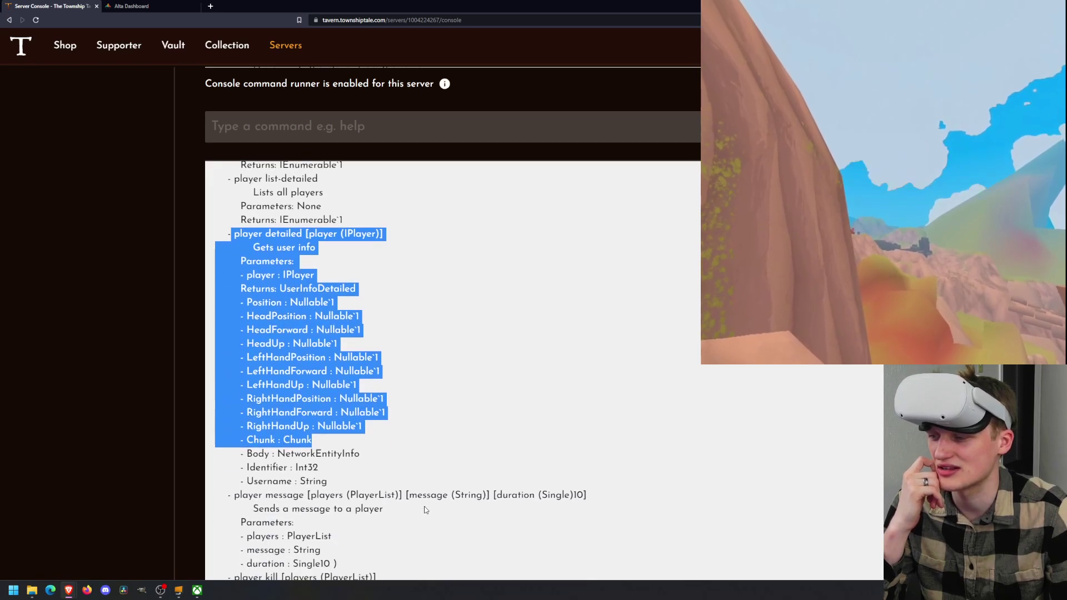
{"action": "scroll", "coordinate": [425, 509], "scroll_direction": "down", "scroll_amount": 3}
{"action": "scroll", "coordinate": [401, 457], "scroll_direction": "down", "scroll_amount": 3}
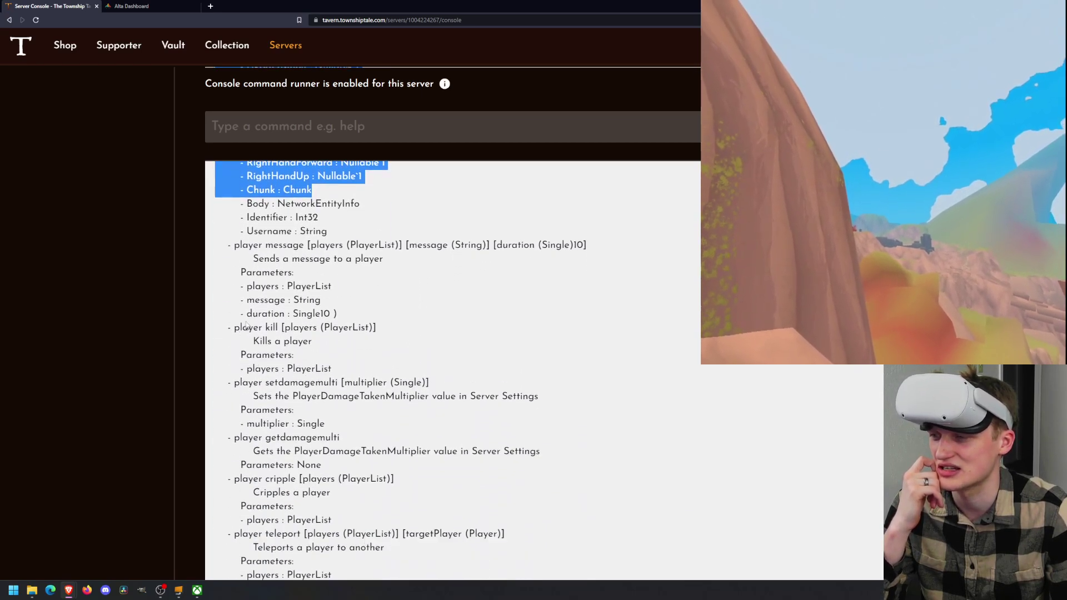
{"action": "left_click", "coordinate": [246, 327]}
{"action": "left_click", "coordinate": [303, 369]}
- Highlight the setdamagemulti and player teleport entries further down the help list
{"action": "left_click_drag", "start_coordinate": [242, 382], "coordinate": [355, 478]}
{"action": "scroll", "coordinate": [356, 478], "scroll_direction": "down", "scroll_amount": 2}
{"action": "left_click", "coordinate": [259, 394]}
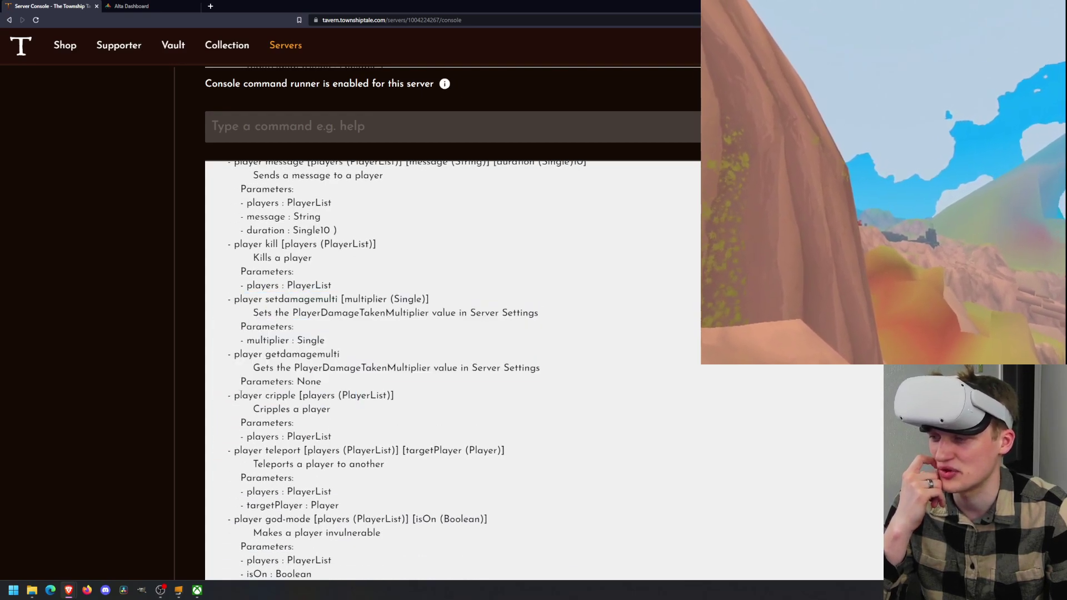
{"action": "left_click_drag", "start_coordinate": [239, 395], "coordinate": [324, 396]}
{"action": "scroll", "coordinate": [323, 395], "scroll_direction": "down", "scroll_amount": 1}
{"action": "left_click_drag", "start_coordinate": [226, 409], "coordinate": [355, 423]}
{"action": "left_click", "coordinate": [355, 423]}
{"action": "left_click_drag", "start_coordinate": [243, 408], "coordinate": [412, 446]}
{"action": "left_click", "coordinate": [413, 446]}
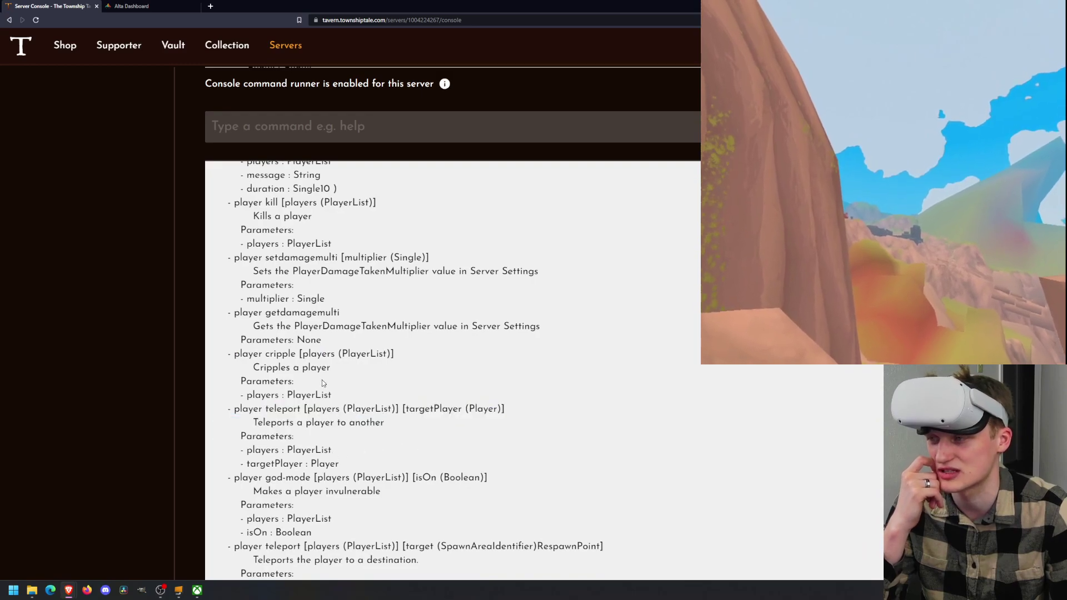
{"action": "left_click", "coordinate": [298, 117]}
{"action": "type", "text": "he"}
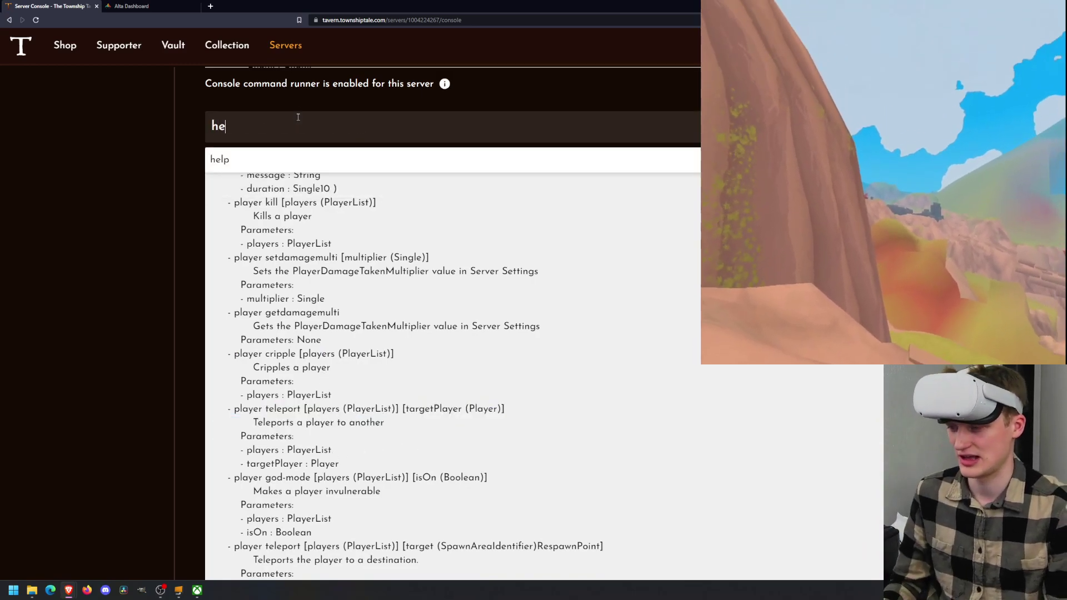
{"action": "type", "text": "lp player teleport"}
{"action": "key", "text": "Return"}
{"action": "scroll", "coordinate": [393, 383], "scroll_direction": "up", "scroll_amount": 20}
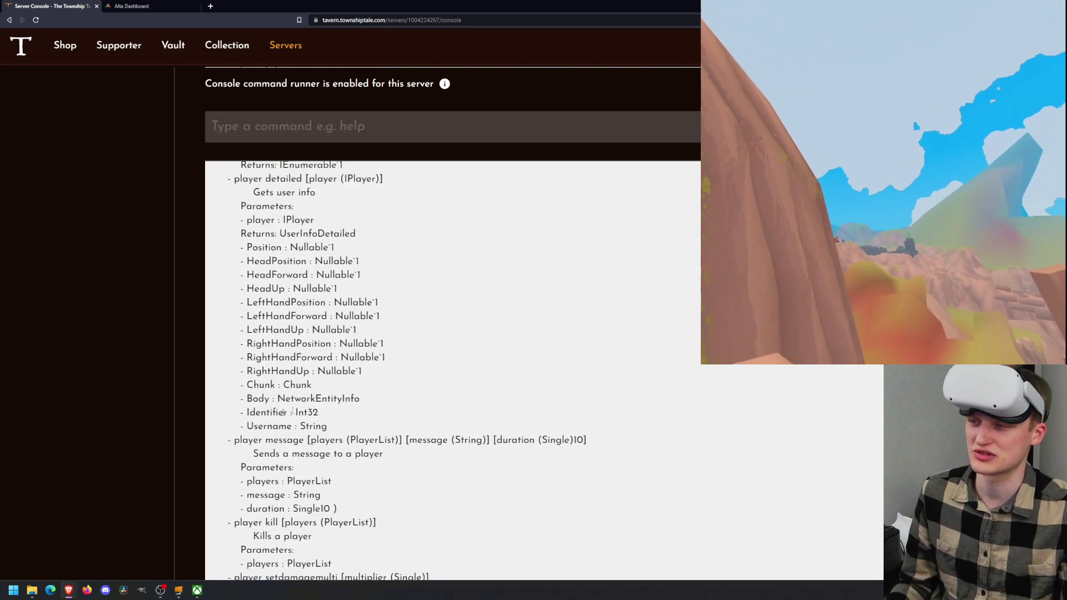
{"action": "scroll", "coordinate": [400, 372], "scroll_direction": "up", "scroll_amount": 2}
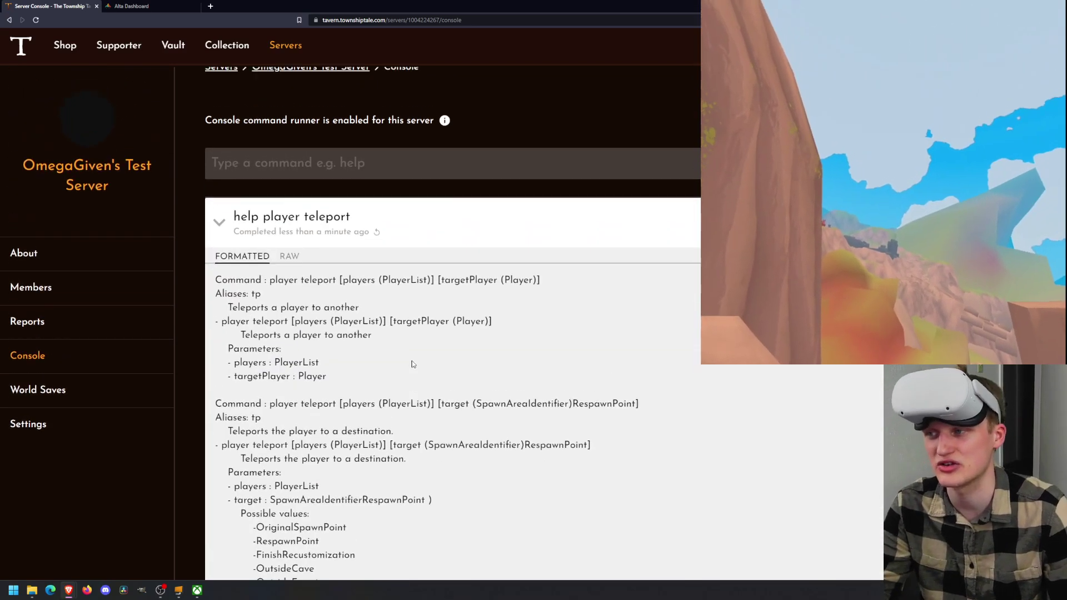
{"action": "scroll", "coordinate": [393, 374], "scroll_direction": "down", "scroll_amount": 4}
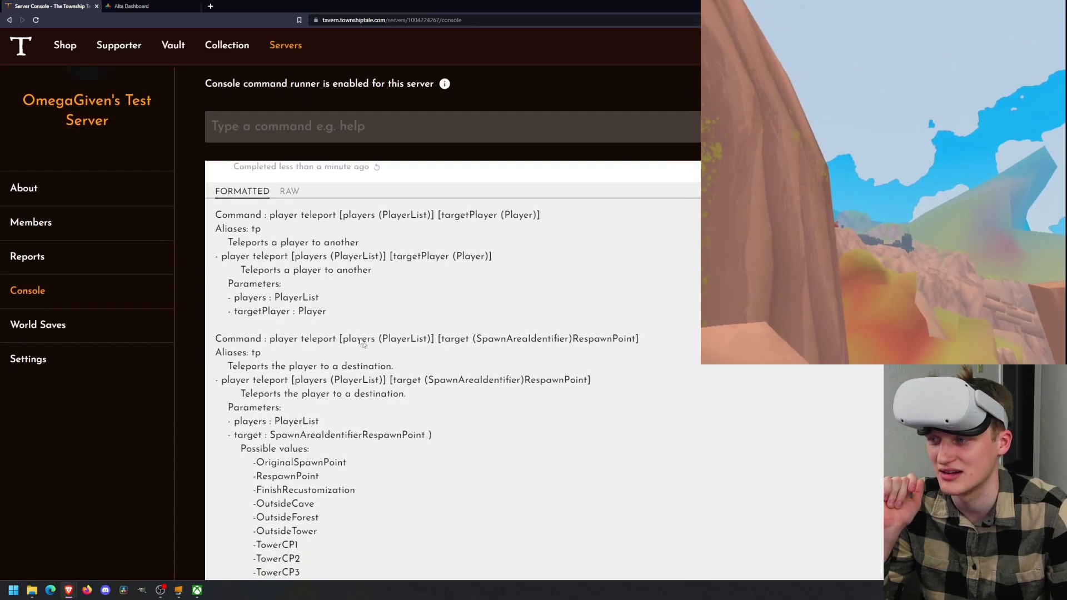
{"action": "left_click_drag", "start_coordinate": [262, 251], "coordinate": [359, 253]}
{"action": "scroll", "coordinate": [245, 235], "scroll_direction": "down", "scroll_amount": 3}
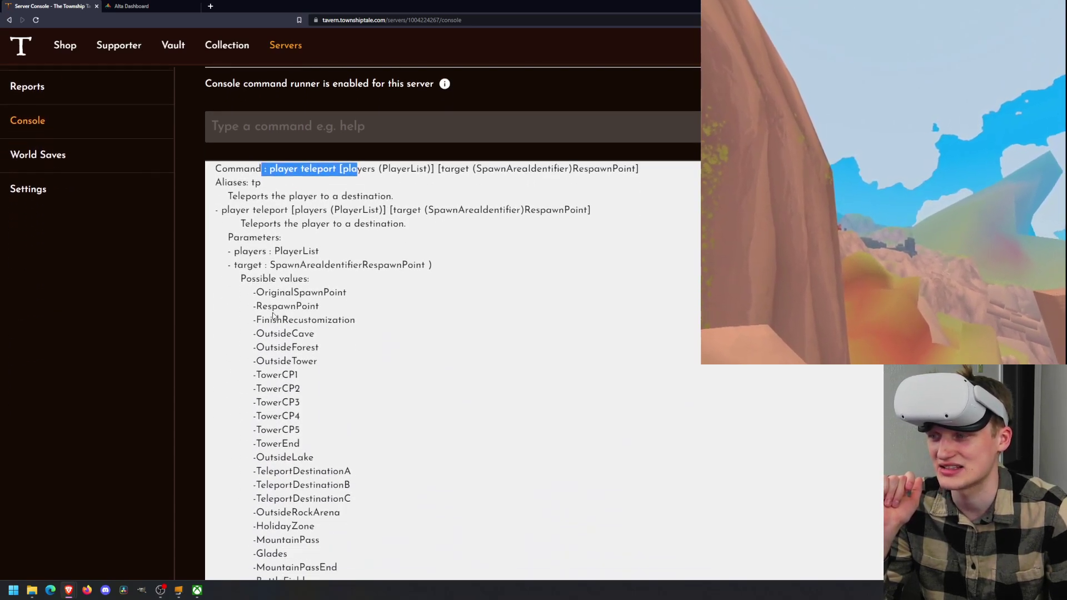
{"action": "left_click_drag", "start_coordinate": [272, 307], "coordinate": [313, 498]}
{"action": "scroll", "coordinate": [325, 461], "scroll_direction": "down", "scroll_amount": 3}
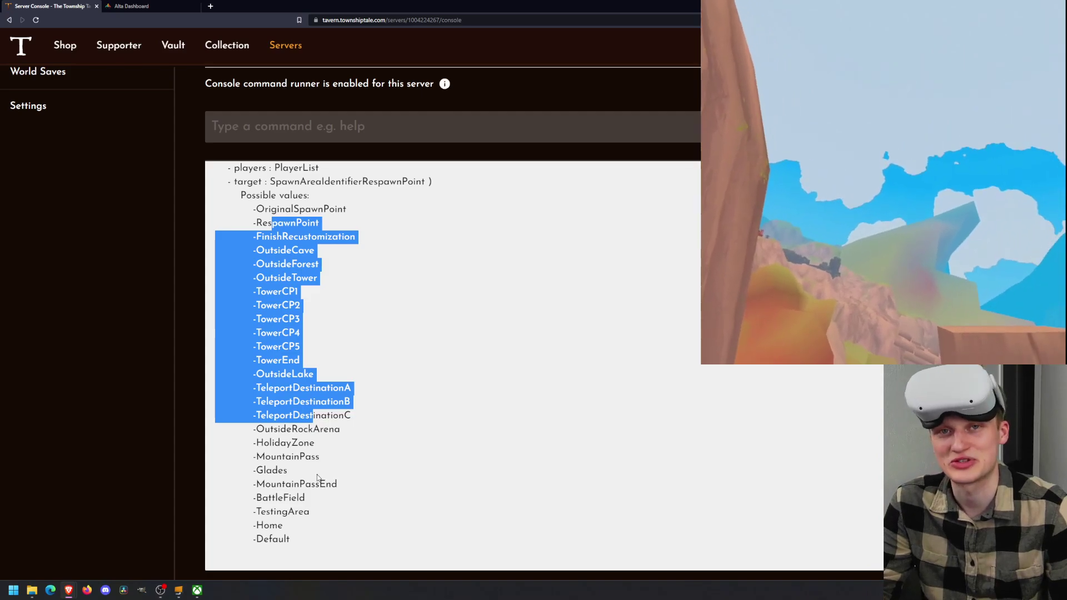
{"action": "scroll", "coordinate": [332, 474], "scroll_direction": "up", "scroll_amount": 2}
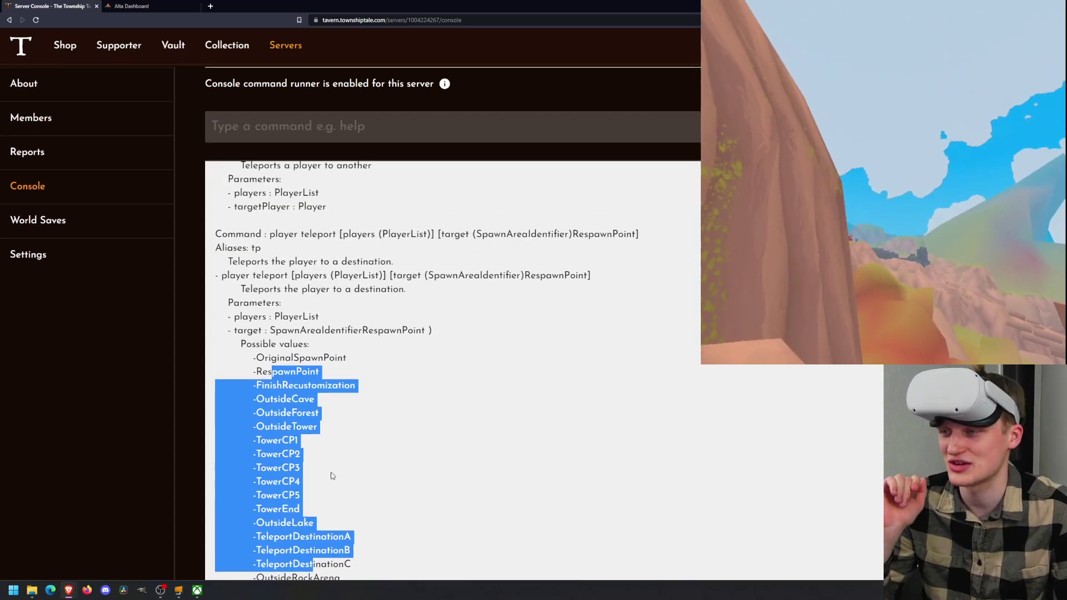
{"action": "scroll", "coordinate": [332, 474], "scroll_direction": "down", "scroll_amount": 1}
{"action": "left_click", "coordinate": [340, 436]}
{"action": "left_click_drag", "start_coordinate": [361, 467], "coordinate": [258, 320]}
{"action": "left_click", "coordinate": [257, 320]}
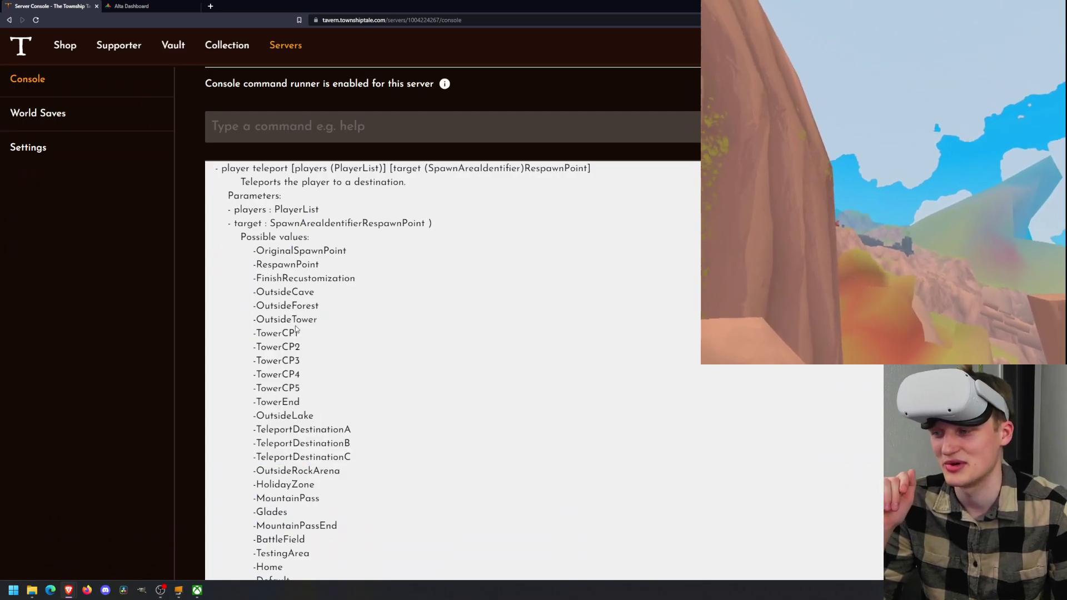
{"action": "scroll", "coordinate": [396, 431], "scroll_direction": "up", "scroll_amount": 5}
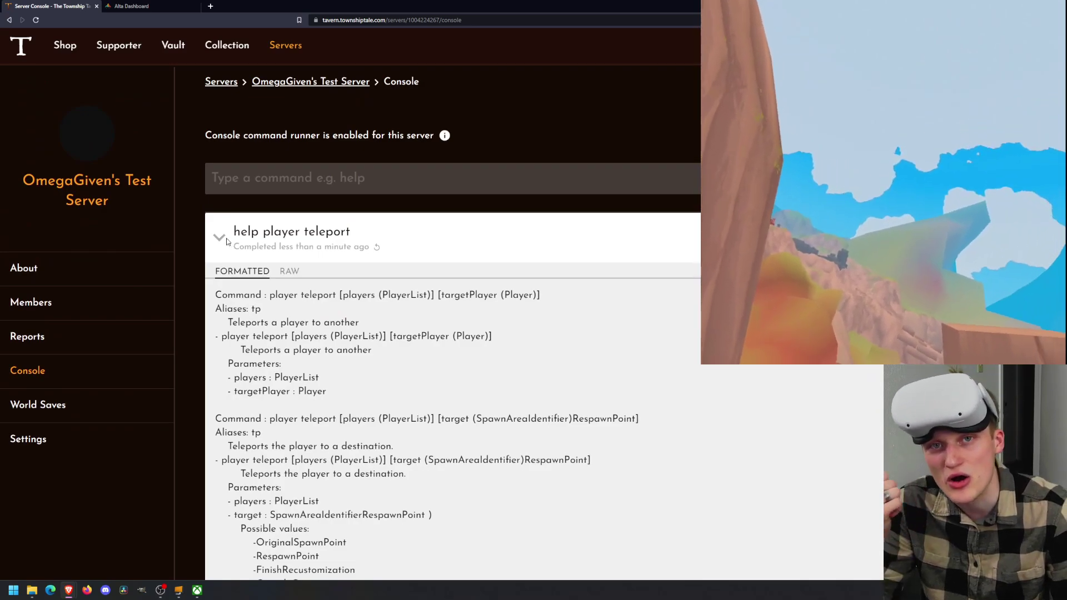
- Run 'help trade' to list the trade module's commands
{"action": "left_click", "coordinate": [220, 178]}
{"action": "type", "text": "help trade"}
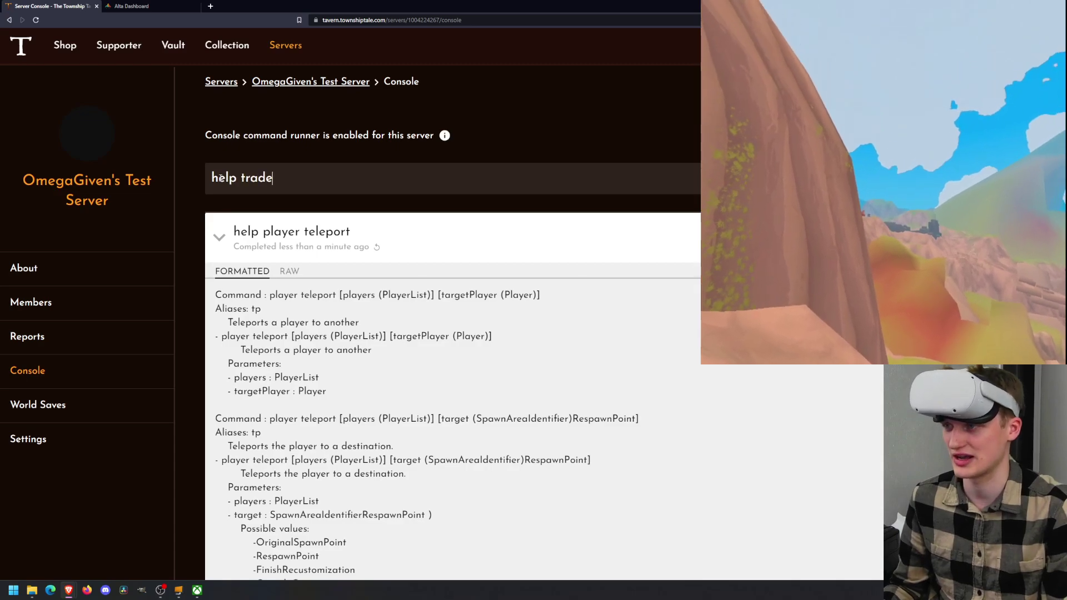
{"action": "key", "text": "Return"}
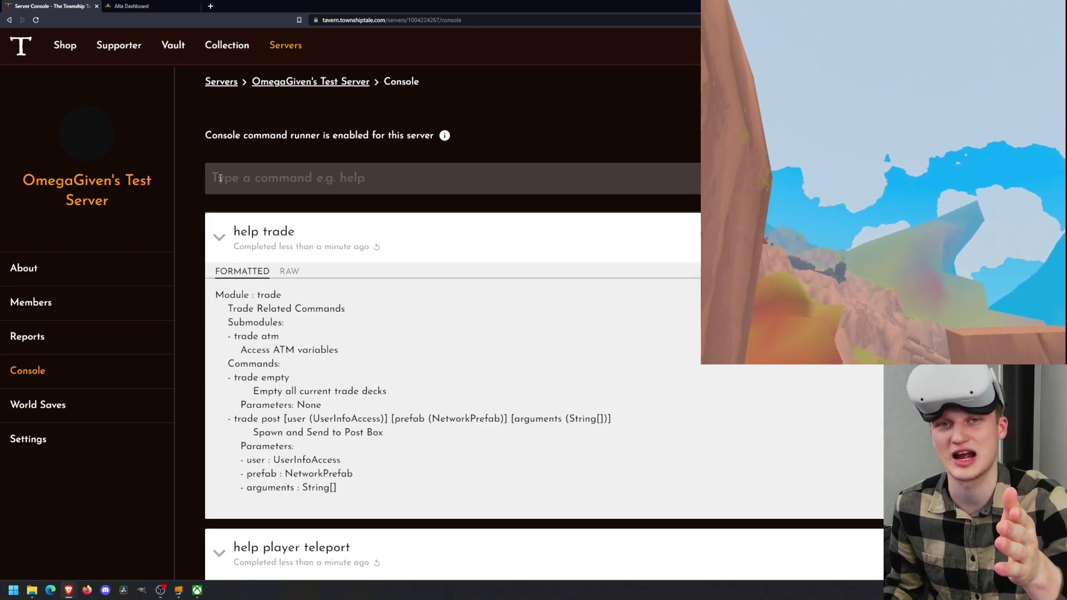
- Try help for player spawn, which reports no module or command found
{"action": "left_click", "coordinate": [247, 178]}
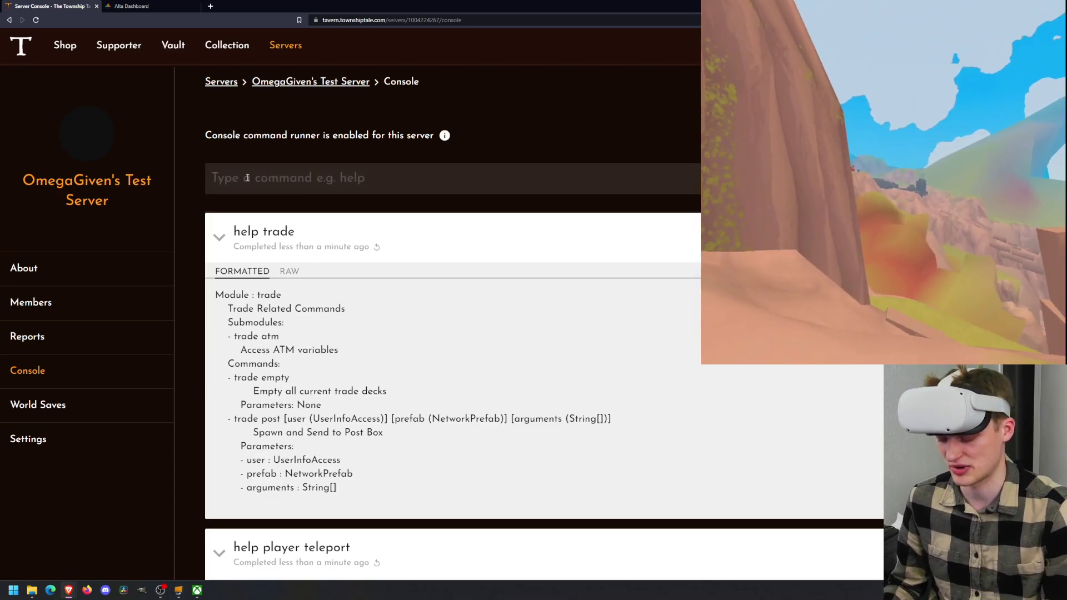
{"action": "type", "text": "player sp"}
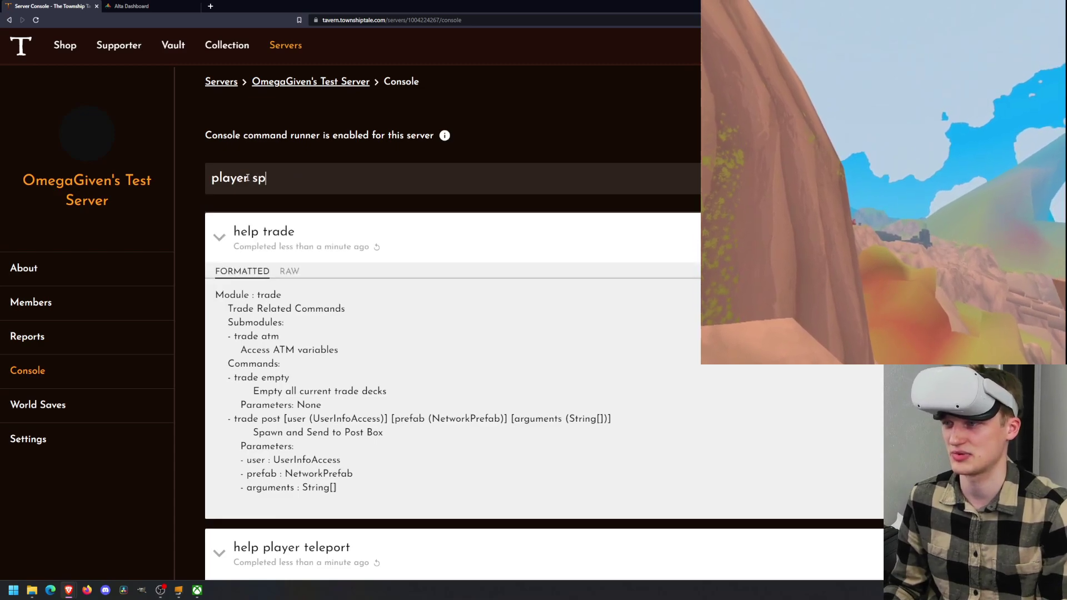
{"action": "type", "text": "awn"}
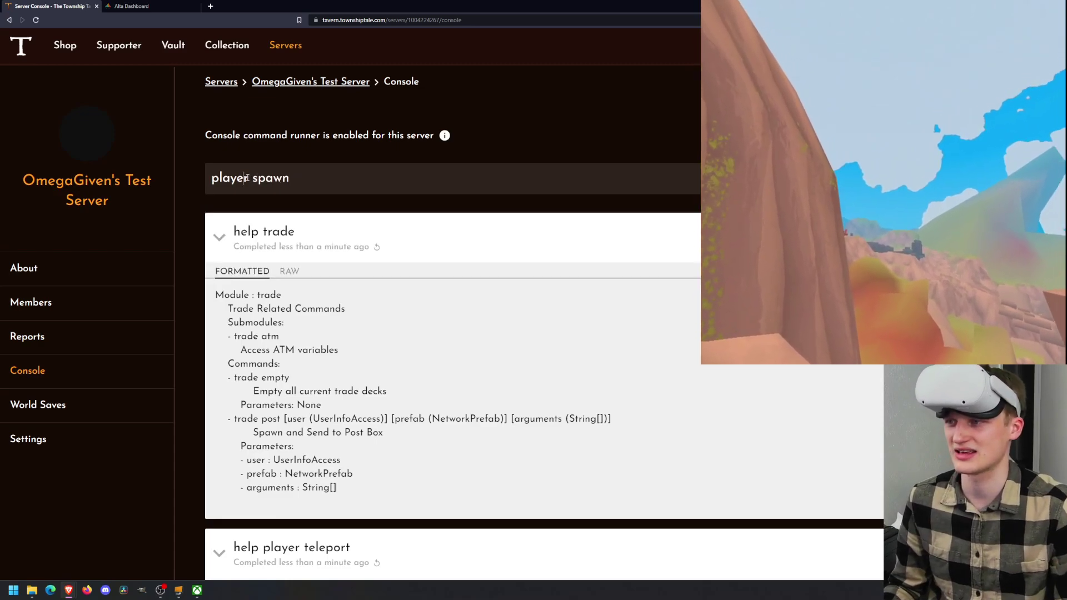
{"action": "type", "text": "help"}
{"action": "key", "text": "Return"}
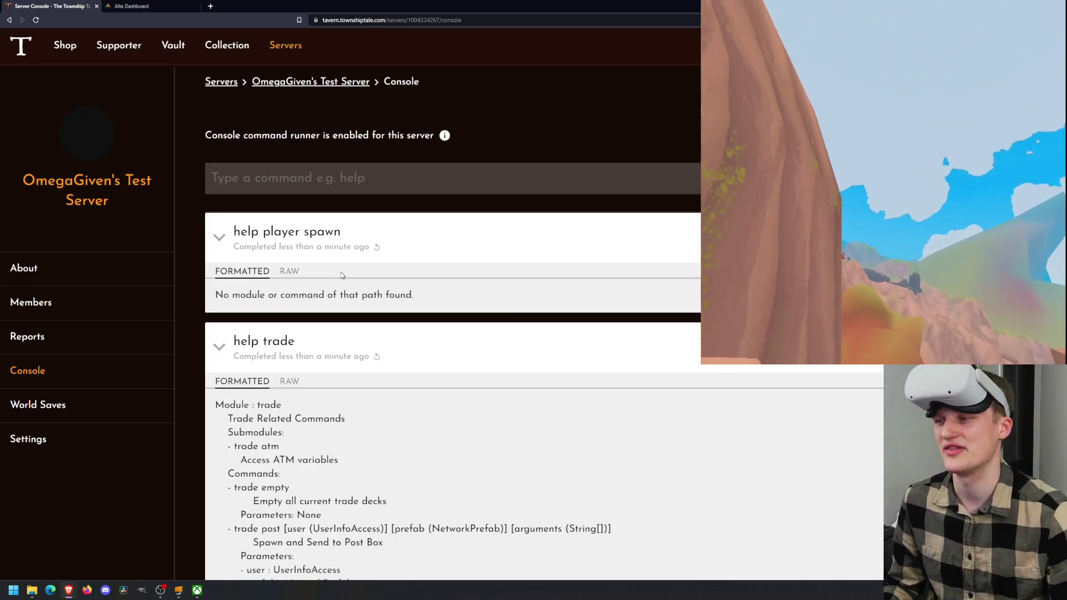
- Run 'help spawn', which returns no module or command found
{"action": "left_click", "coordinate": [283, 183]}
{"action": "type", "text": "help spawn"}
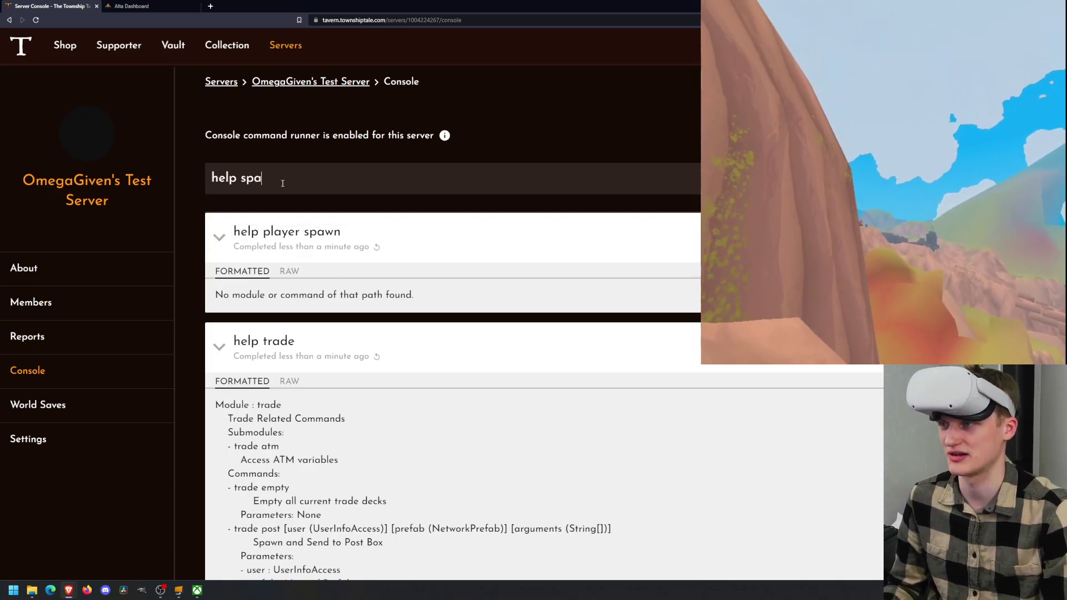
{"action": "key", "text": "Return"}
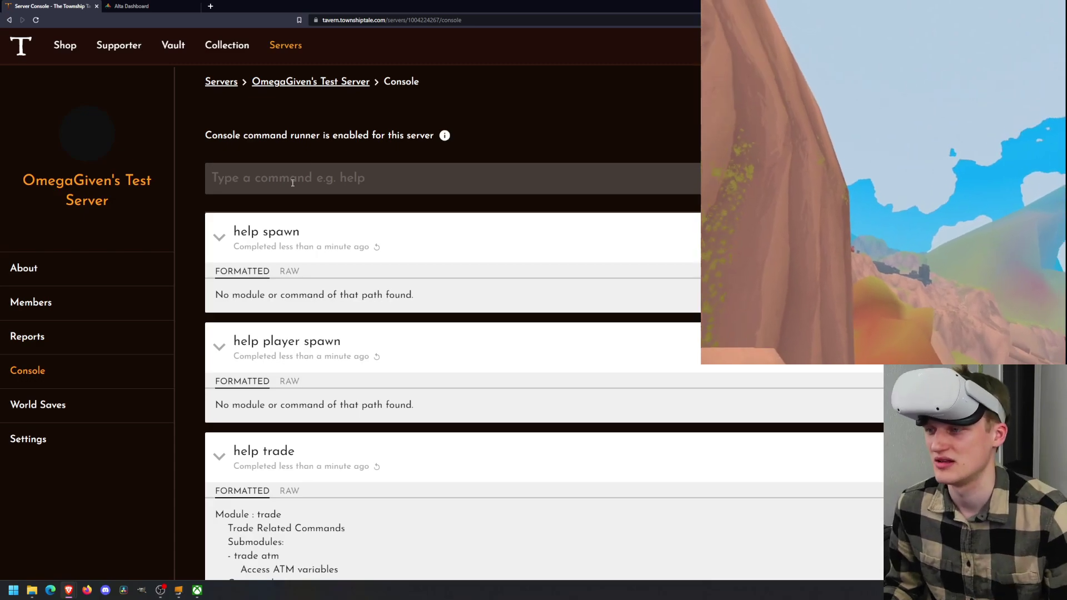
{"action": "scroll", "coordinate": [356, 333], "scroll_direction": "down", "scroll_amount": 15}
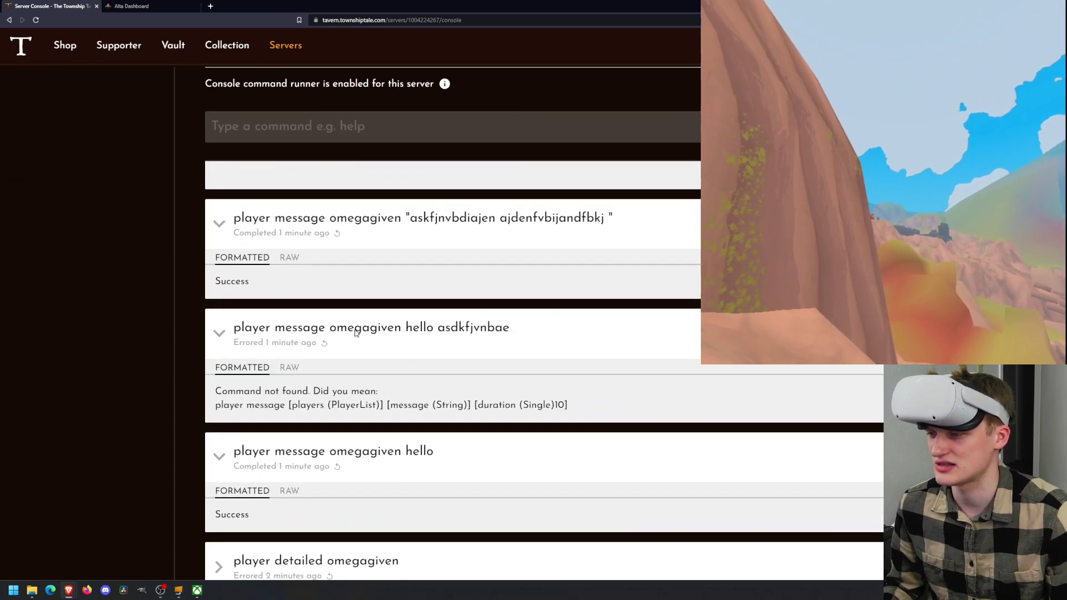
{"action": "scroll", "coordinate": [357, 332], "scroll_direction": "up", "scroll_amount": 20}
{"action": "scroll", "coordinate": [369, 338], "scroll_direction": "down", "scroll_amount": 16}
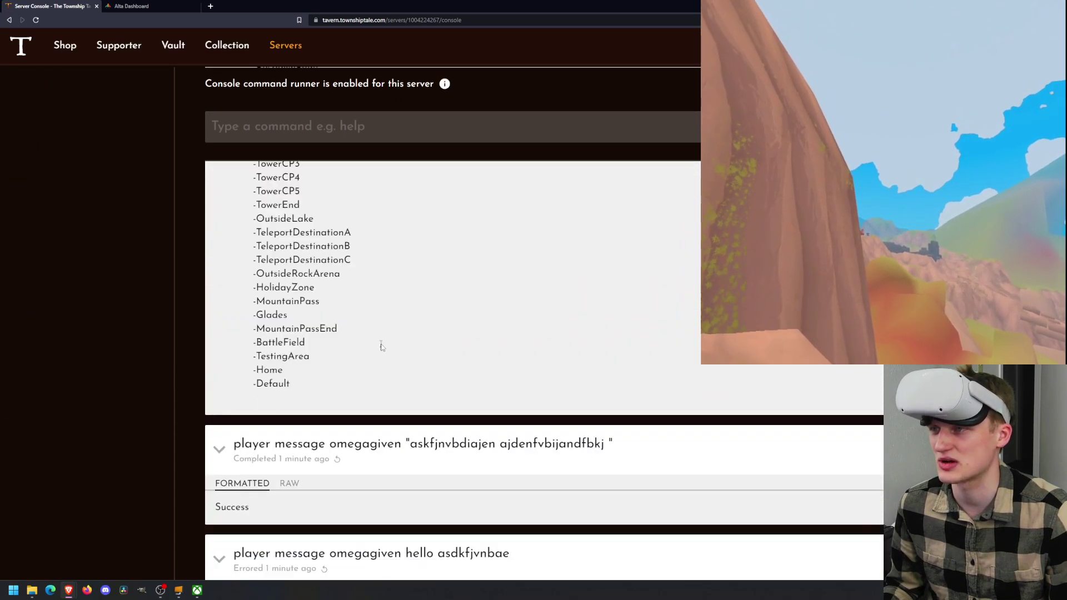
{"action": "scroll", "coordinate": [381, 348], "scroll_direction": "up", "scroll_amount": 20}
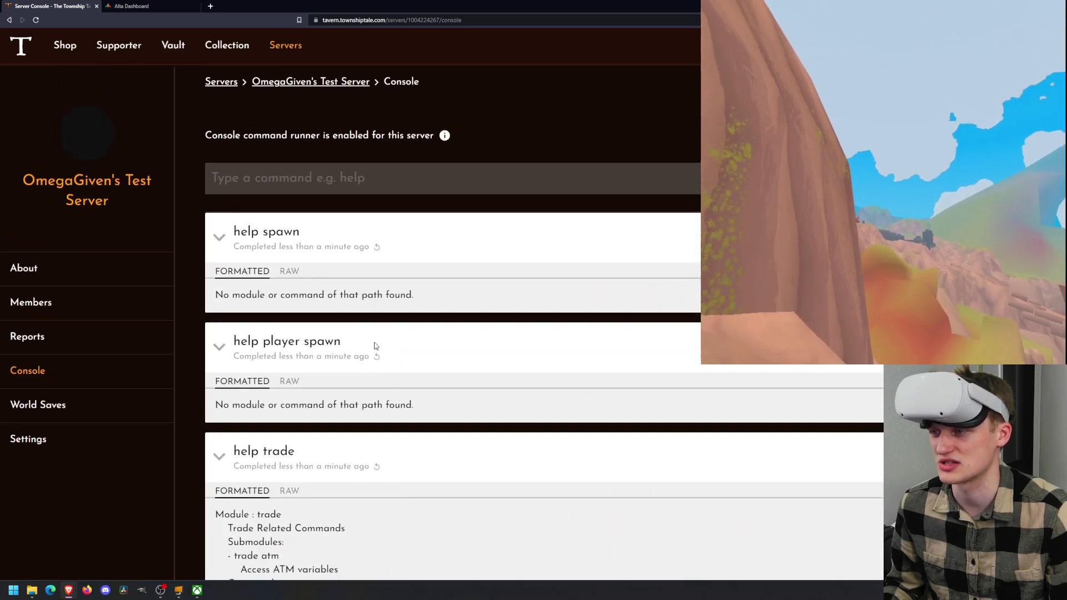
{"action": "left_click_drag", "start_coordinate": [300, 231], "coordinate": [247, 231]}
{"action": "left_click", "coordinate": [248, 232]}
- Highlight the trade post syntax and its user and prefab parameters in the trade help
{"action": "scroll", "coordinate": [331, 353], "scroll_direction": "down", "scroll_amount": 5}
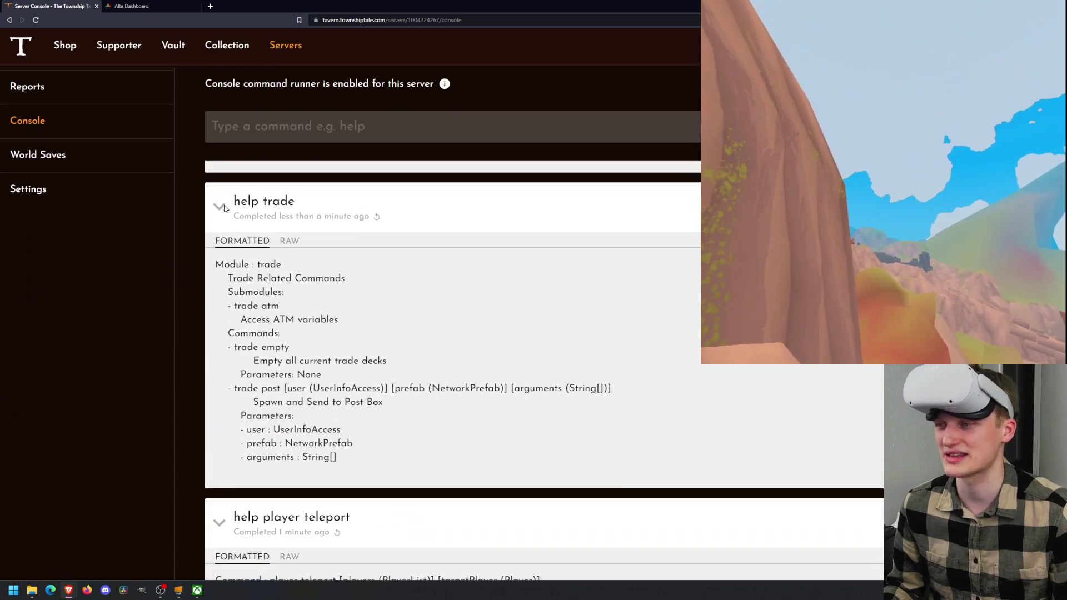
{"action": "left_click_drag", "start_coordinate": [234, 201], "coordinate": [300, 205]}
{"action": "left_click_drag", "start_coordinate": [236, 389], "coordinate": [616, 388]}
{"action": "left_click", "coordinate": [290, 392]}
{"action": "left_click", "coordinate": [379, 391]}
{"action": "left_click", "coordinate": [507, 390]}
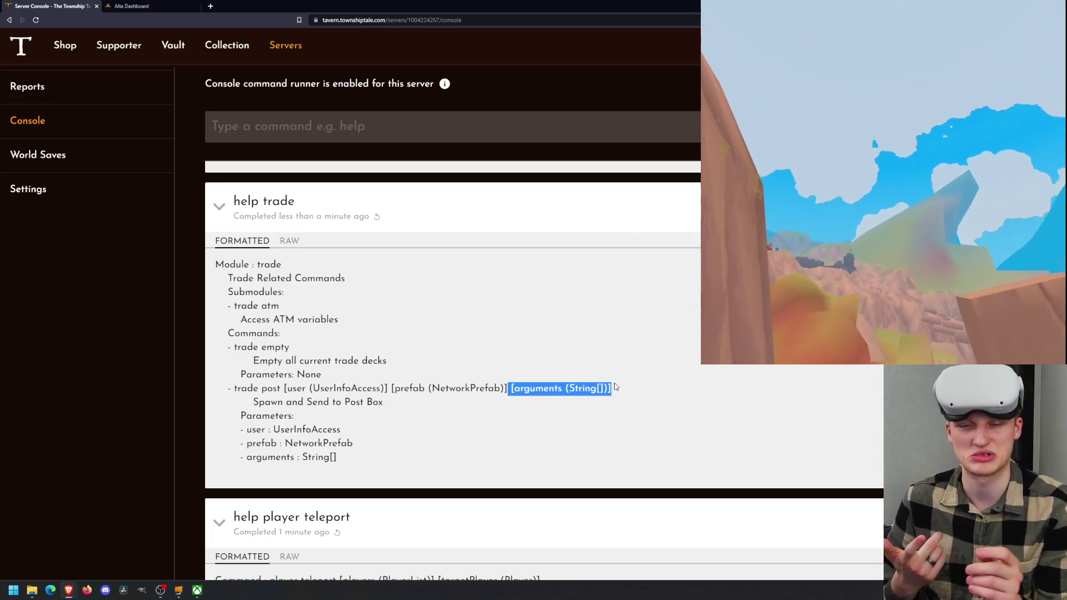
- Run 'trade post <player> flint' to send a flint to the player's post box
{"action": "left_click", "coordinate": [323, 126]}
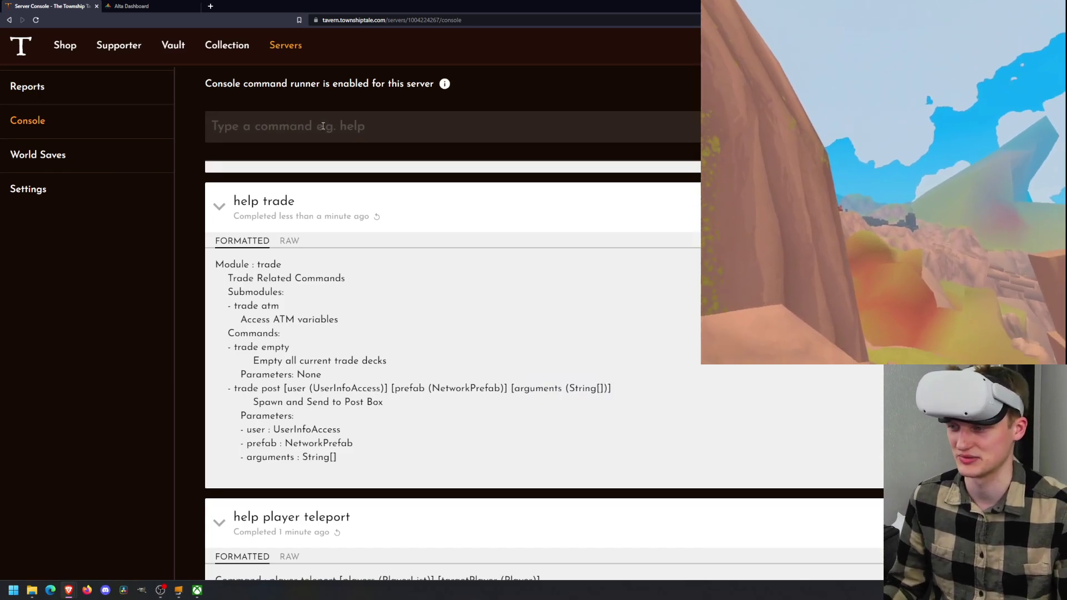
{"action": "type", "text": "trade post"}
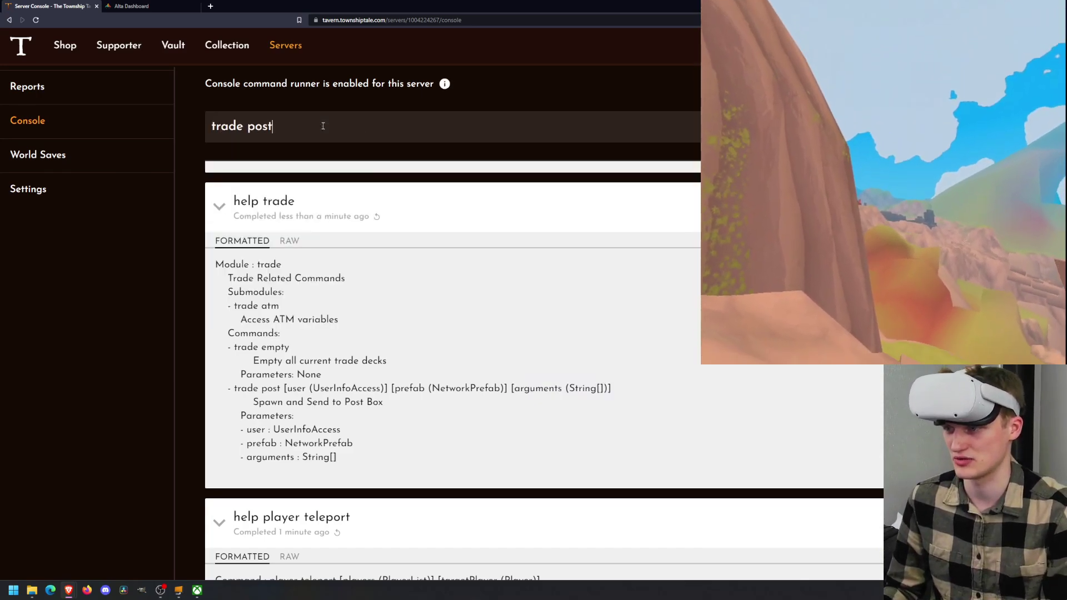
{"action": "type", "text": " omegagiven "}
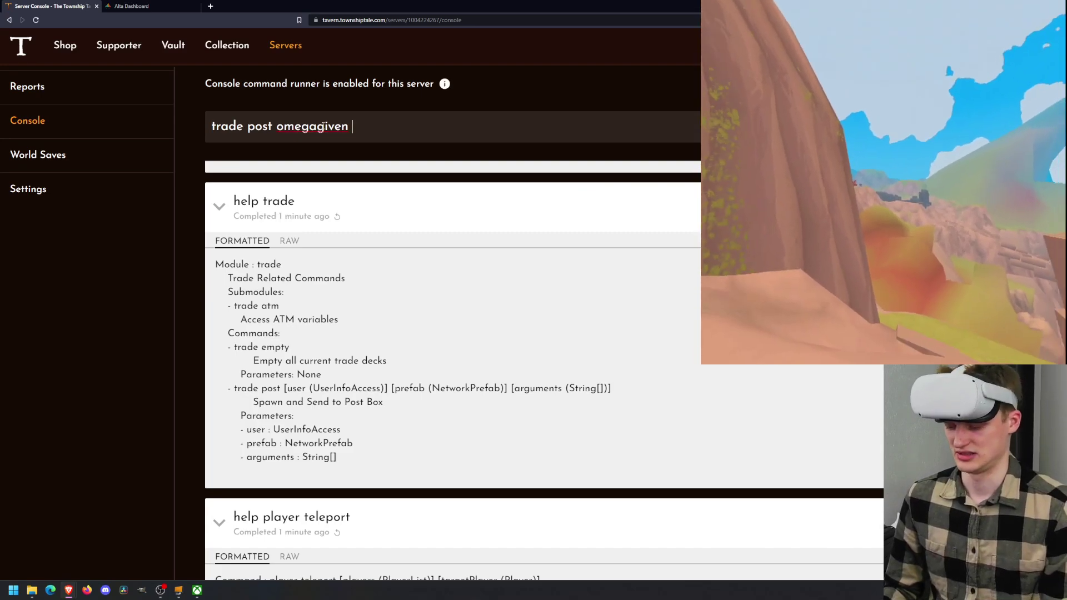
{"action": "type", "text": "flint"}
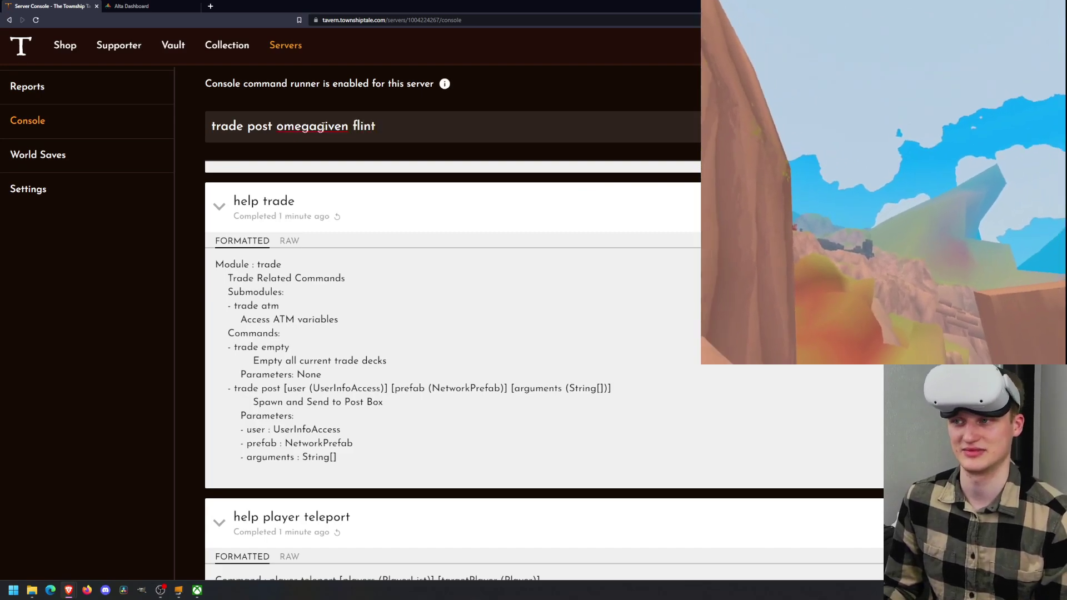
{"action": "key", "text": "Return"}
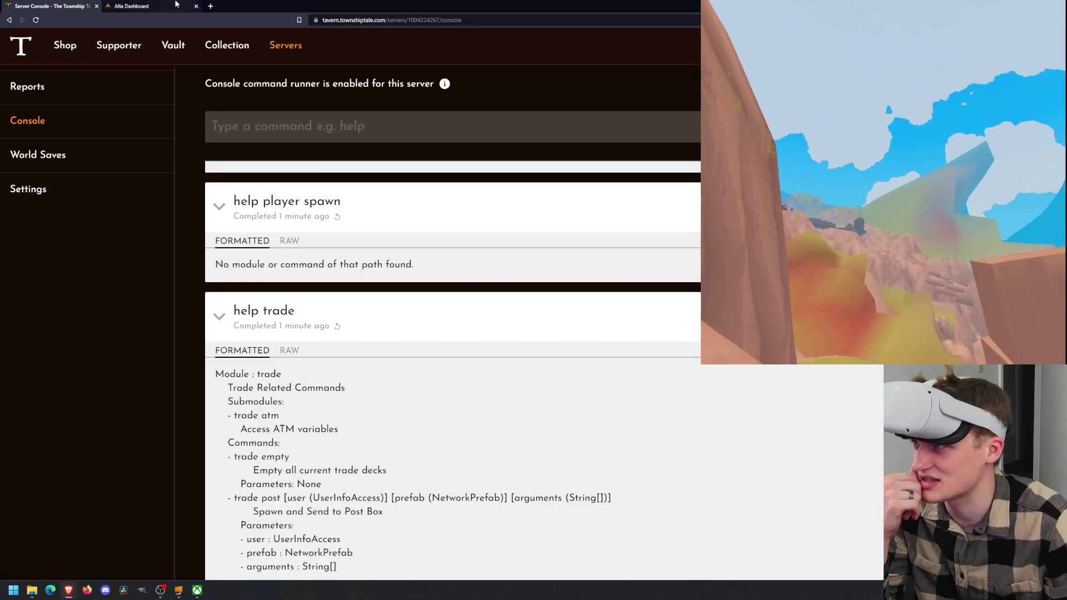
- Close both Command Runner modules and the Bans module, then return to the dashboard home
{"action": "left_click", "coordinate": [151, 5]}
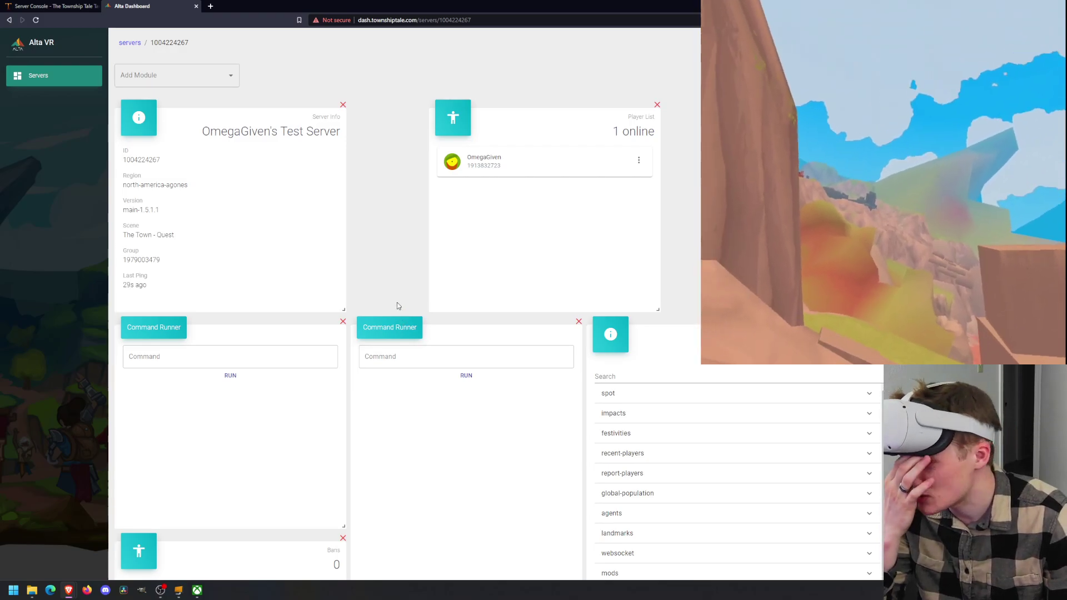
{"action": "scroll", "coordinate": [397, 305], "scroll_direction": "down", "scroll_amount": 5}
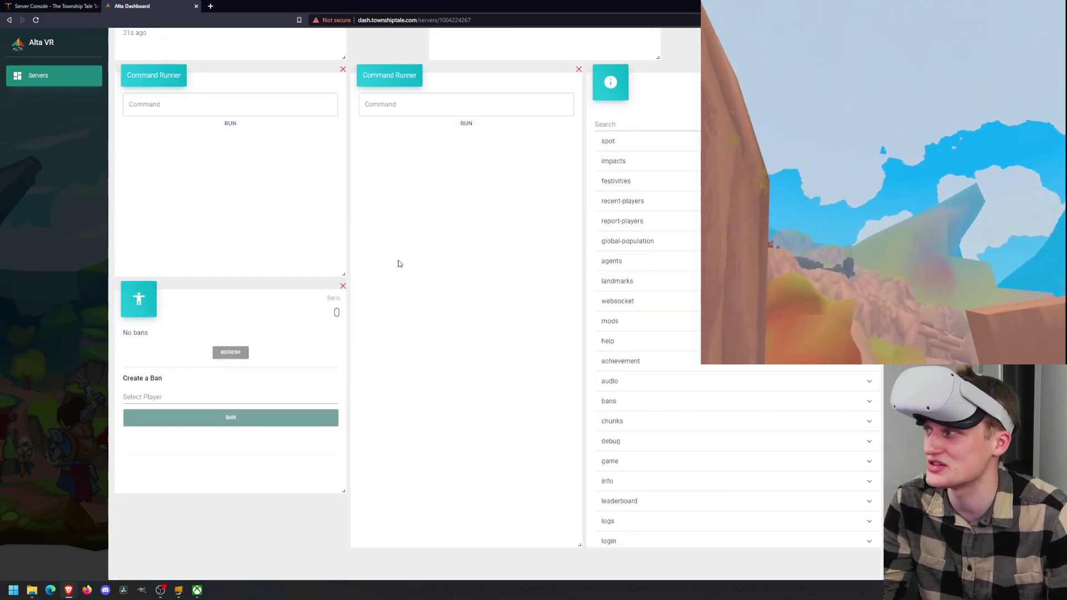
{"action": "scroll", "coordinate": [397, 305], "scroll_direction": "up", "scroll_amount": 5}
{"action": "scroll", "coordinate": [396, 305], "scroll_direction": "down", "scroll_amount": 2}
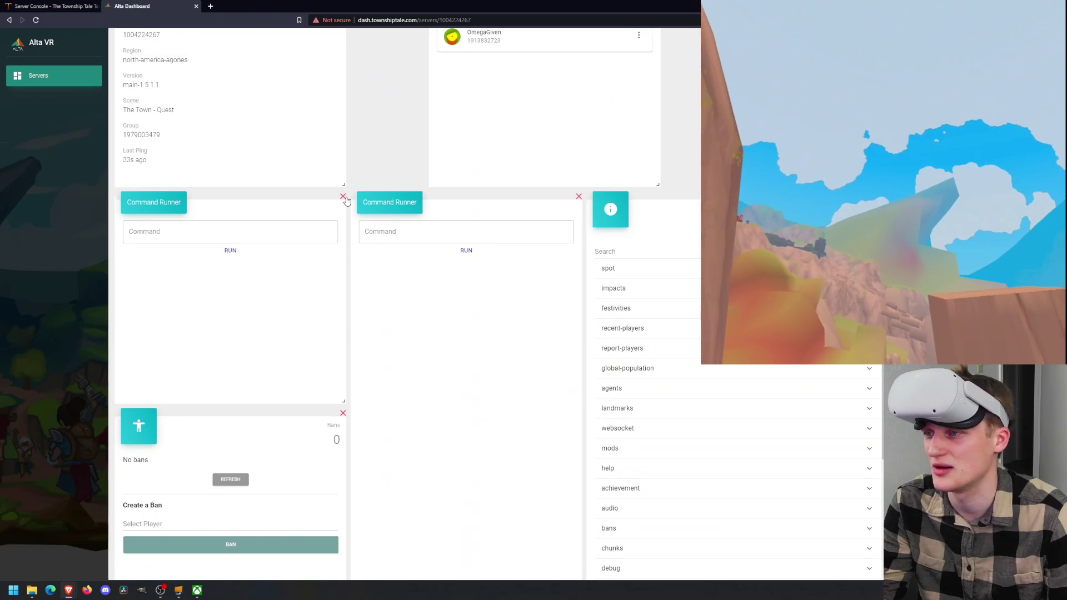
{"action": "left_click", "coordinate": [344, 196]}
{"action": "left_click", "coordinate": [344, 196]}
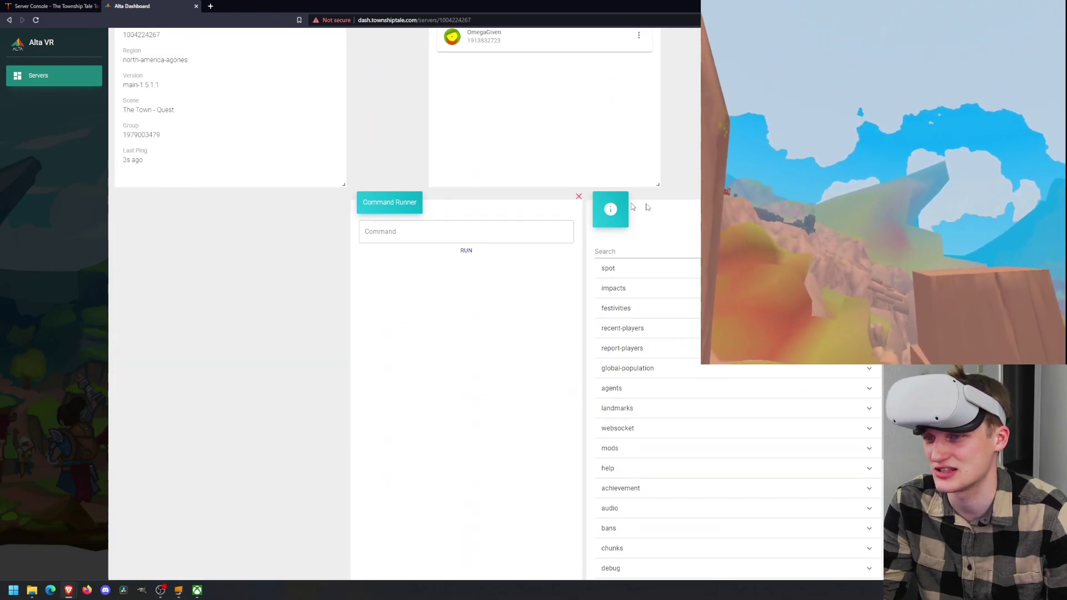
{"action": "left_click", "coordinate": [579, 196]}
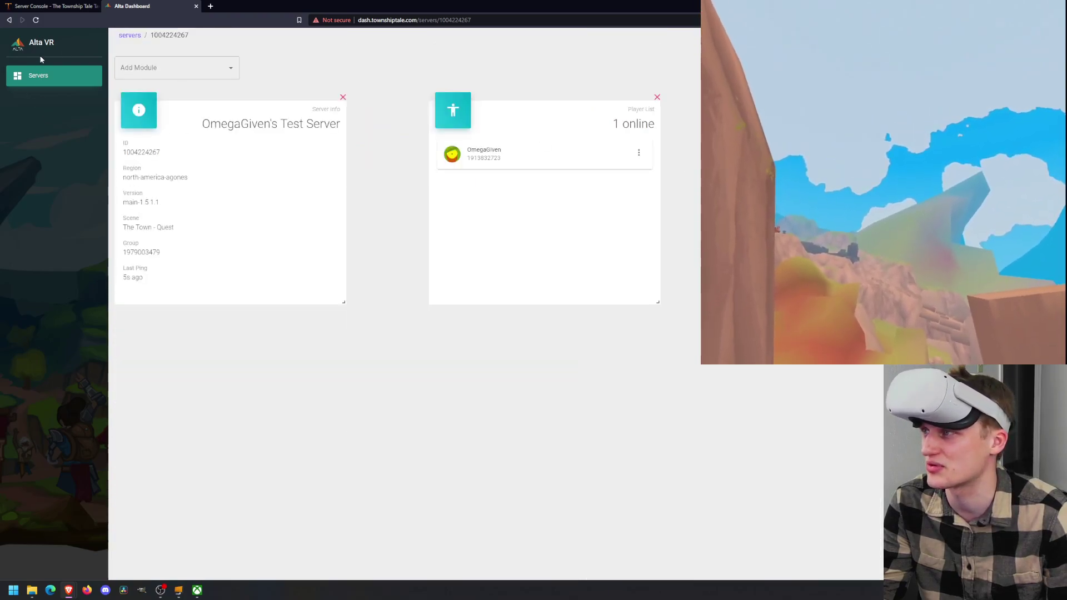
{"action": "left_click", "coordinate": [42, 52]}
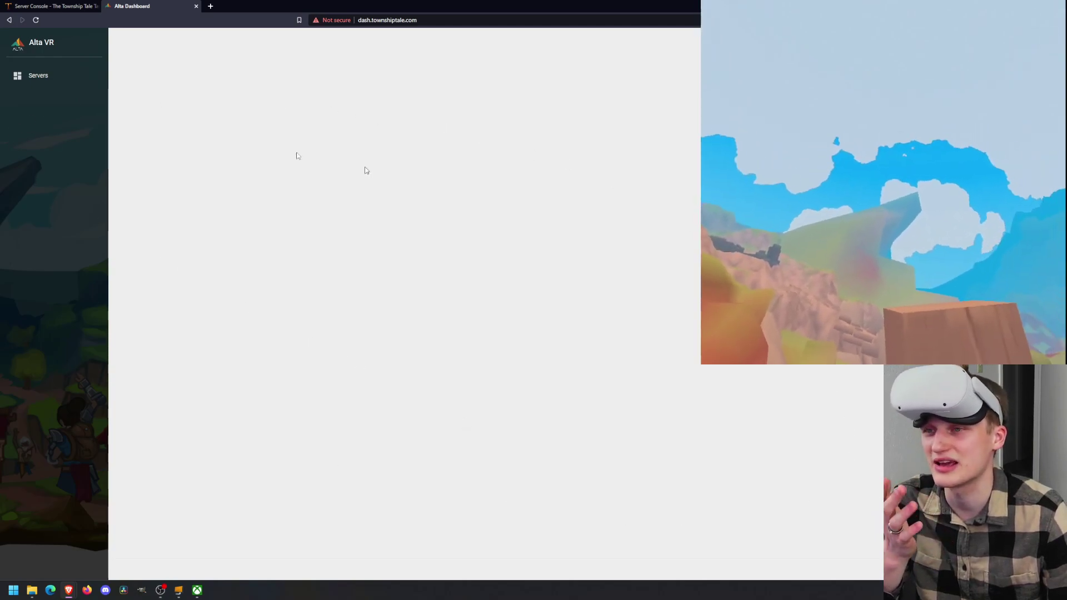
- Open the server list and go to the test server's page with Server Info and Player List
{"action": "left_click", "coordinate": [38, 78]}
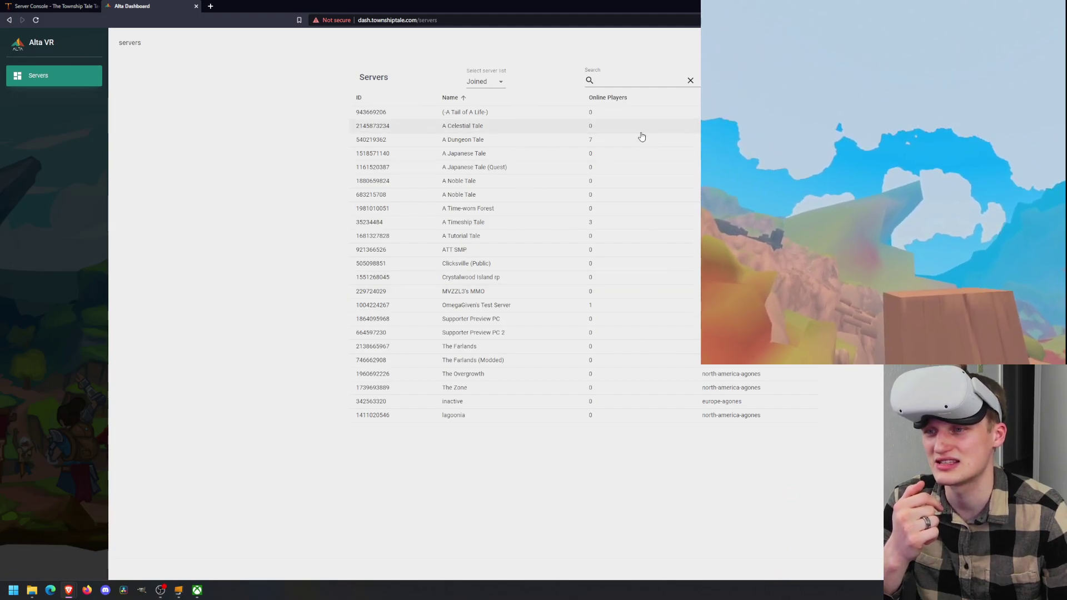
{"action": "left_click", "coordinate": [517, 311]}
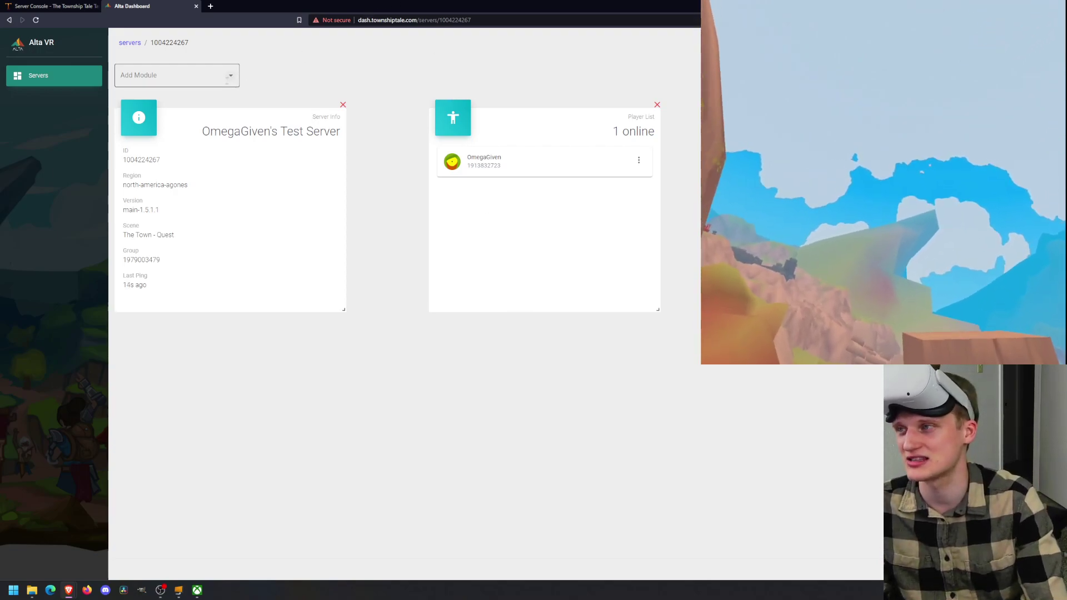
- Add a Command Runner module from Add Module and drag it to the top-left slot
{"action": "left_click", "coordinate": [194, 76]}
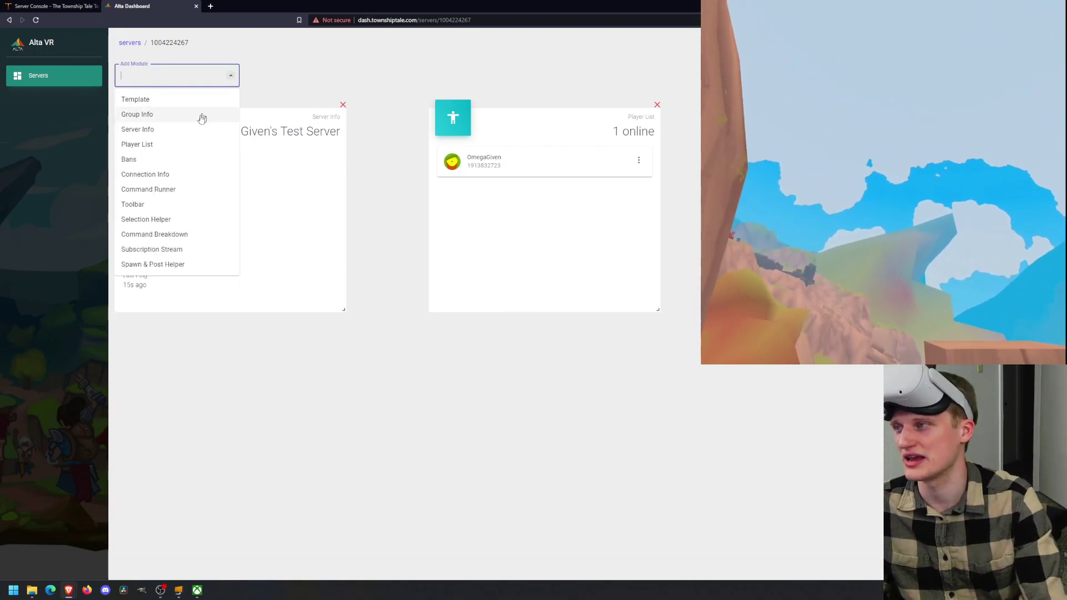
{"action": "left_click", "coordinate": [274, 74]}
{"action": "left_click", "coordinate": [238, 79]}
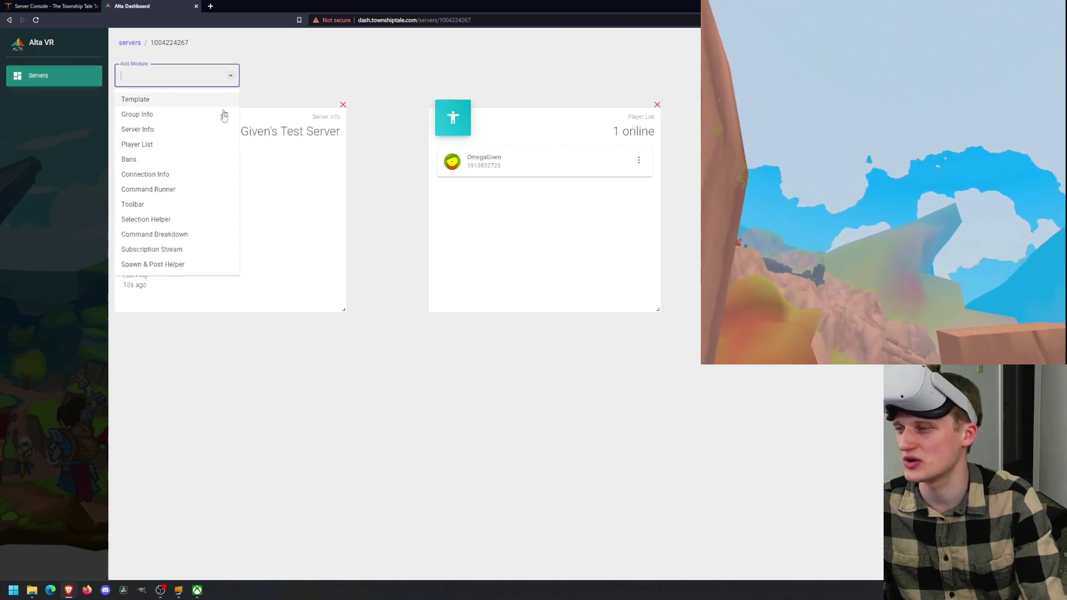
{"action": "left_click", "coordinate": [160, 191]}
{"action": "left_click_drag", "start_coordinate": [161, 328], "coordinate": [133, 146]}
{"action": "double_click", "coordinate": [134, 146]}
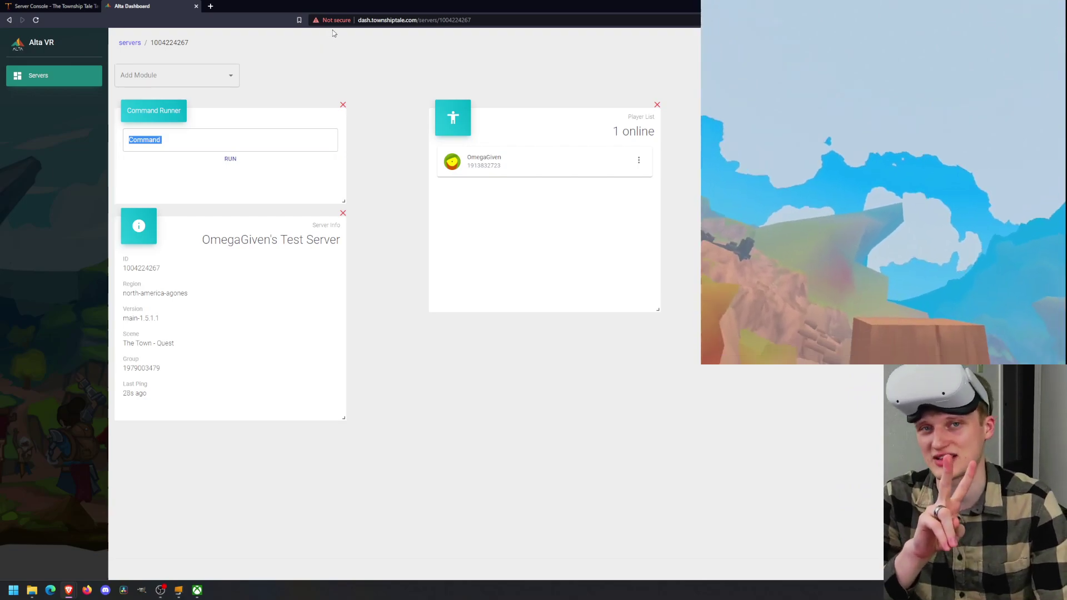
- Change the dashboard address from https to http and reload it
{"action": "left_click", "coordinate": [469, 20]}
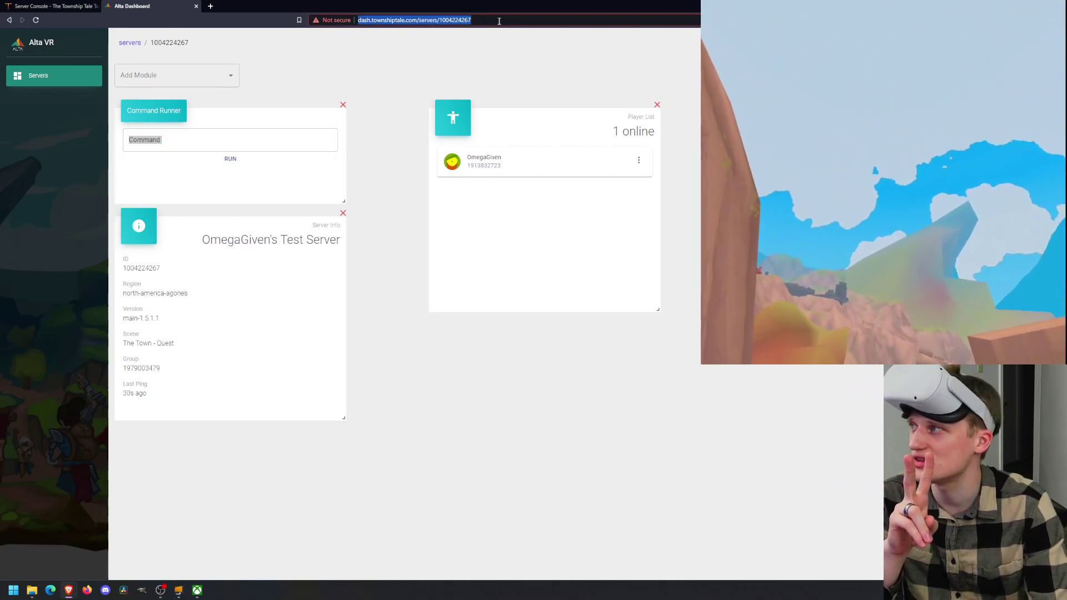
{"action": "left_click", "coordinate": [364, 22]}
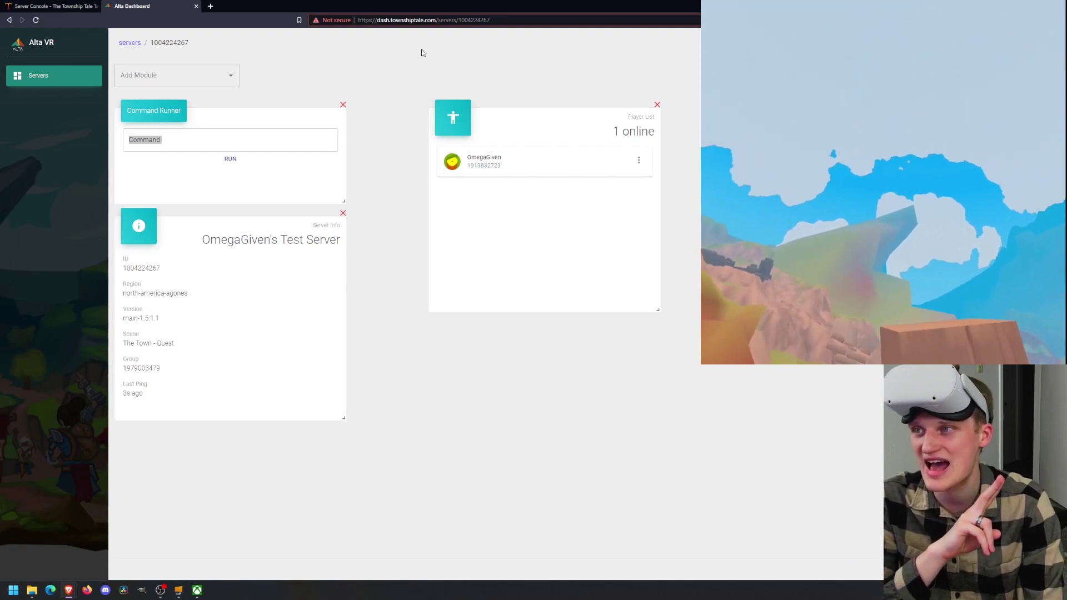
{"action": "key", "text": "BackSpace"}
{"action": "key", "text": "Return"}
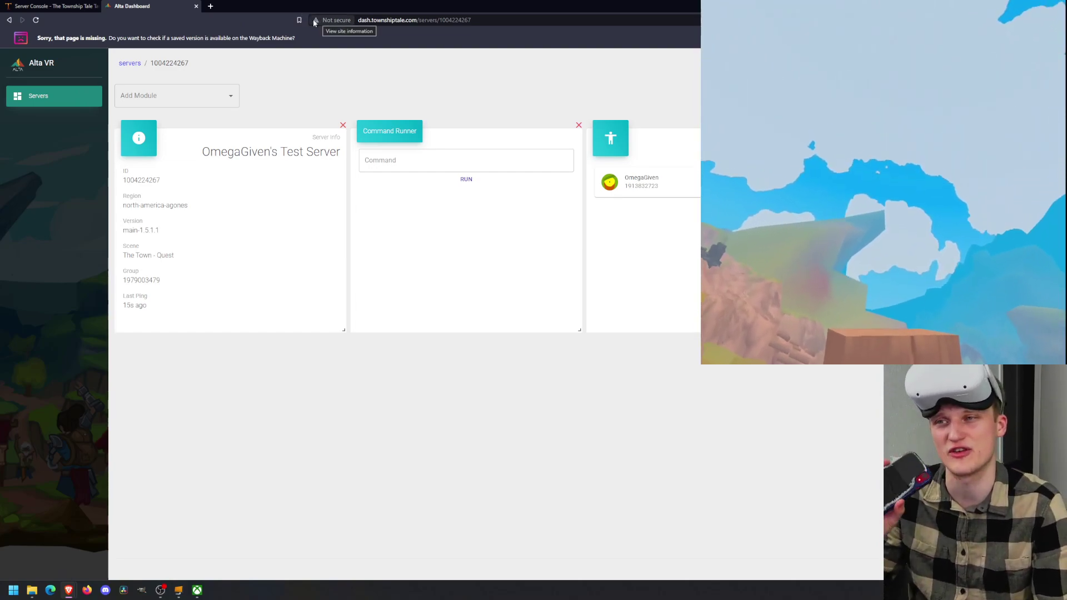
- Set Insecure content to Allow in the site's Site settings, then reload the dashboard
{"action": "left_click", "coordinate": [315, 21]}
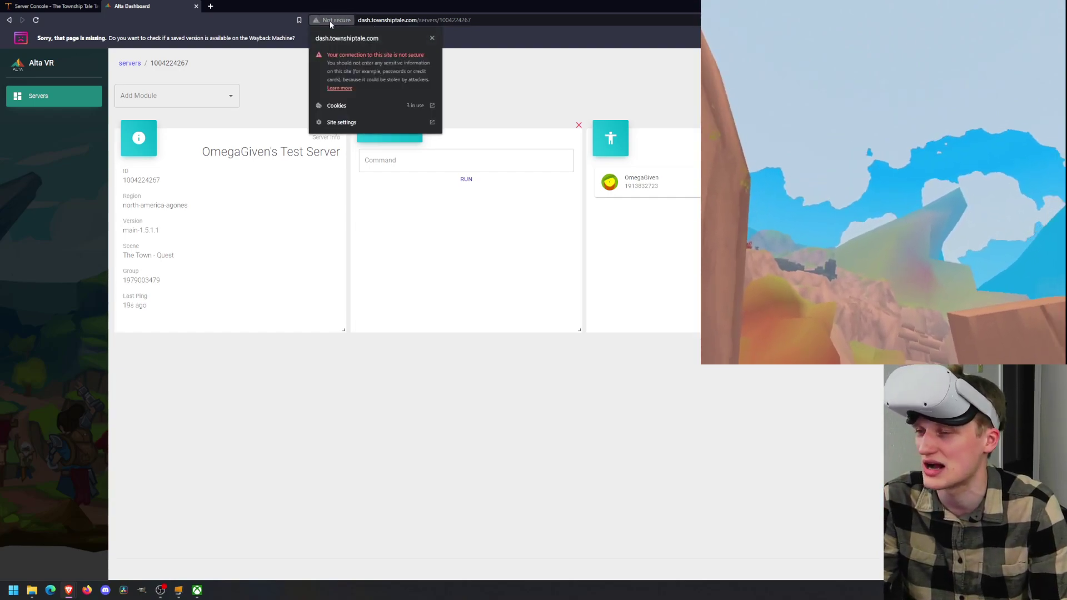
{"action": "left_click", "coordinate": [352, 121]}
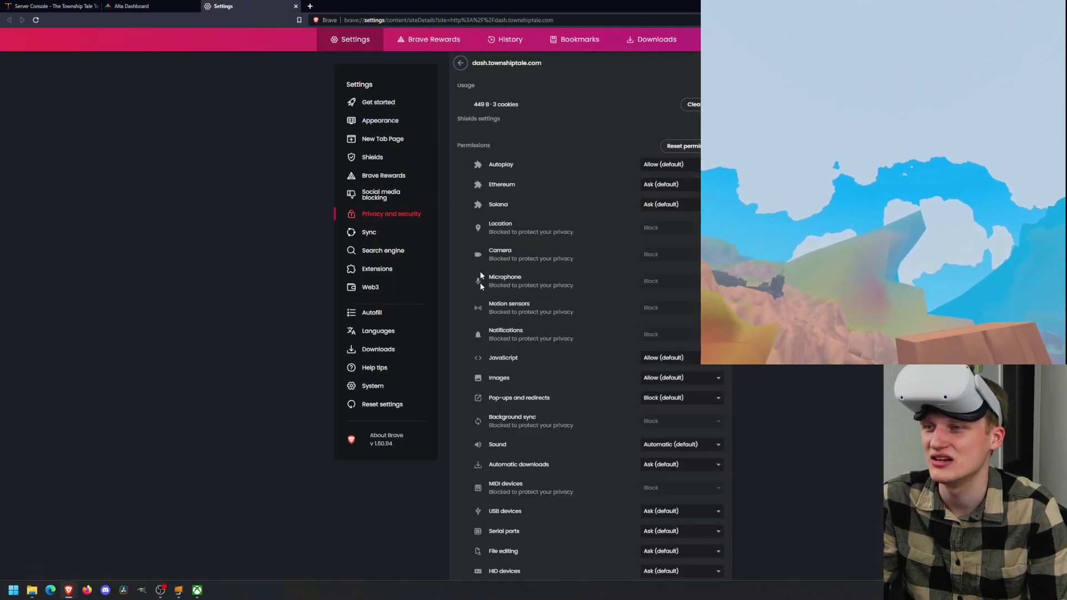
{"action": "scroll", "coordinate": [519, 341], "scroll_direction": "down", "scroll_amount": 4}
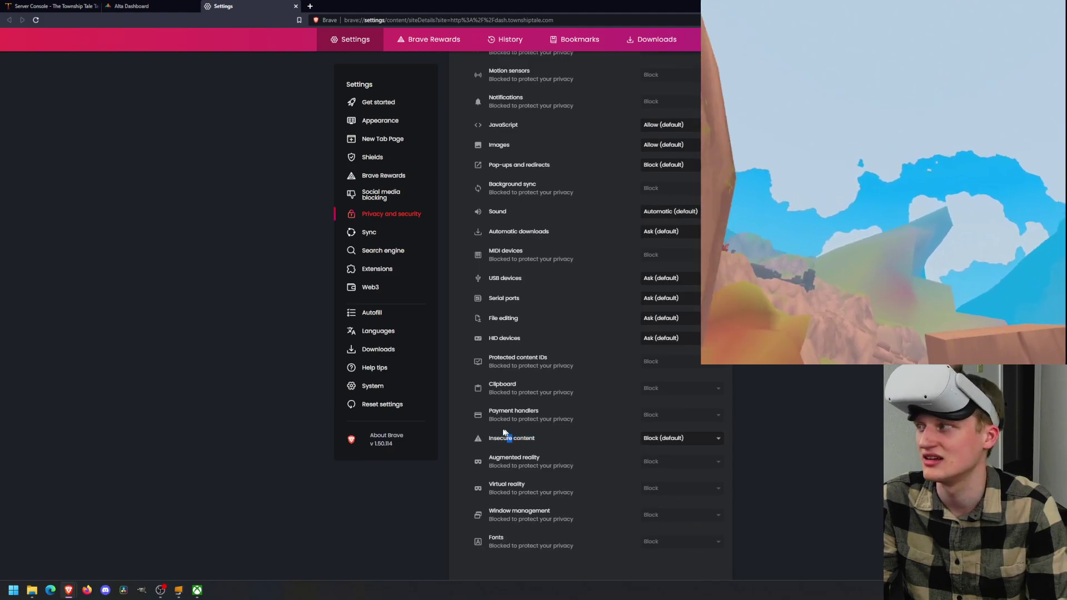
{"action": "left_click", "coordinate": [669, 439]}
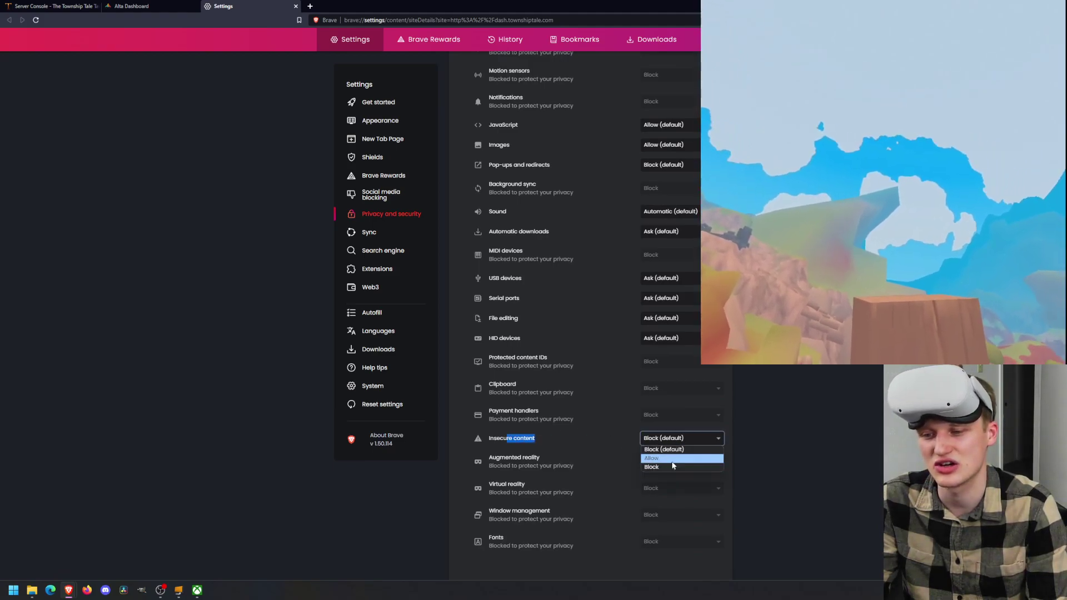
{"action": "left_click", "coordinate": [676, 460]}
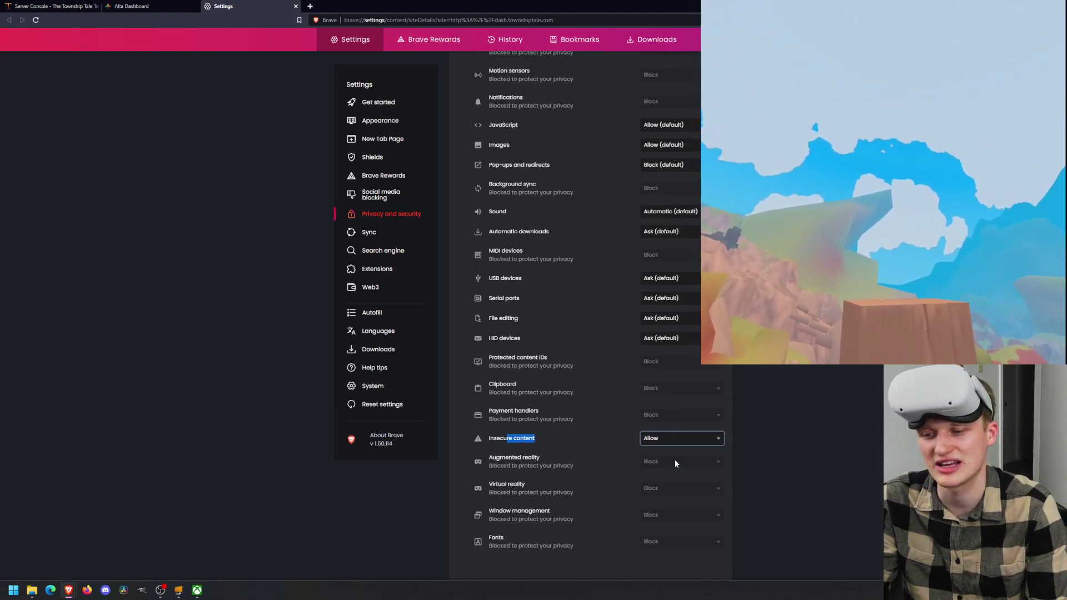
{"action": "left_click", "coordinate": [296, 6]}
{"action": "left_click", "coordinate": [183, 57]}
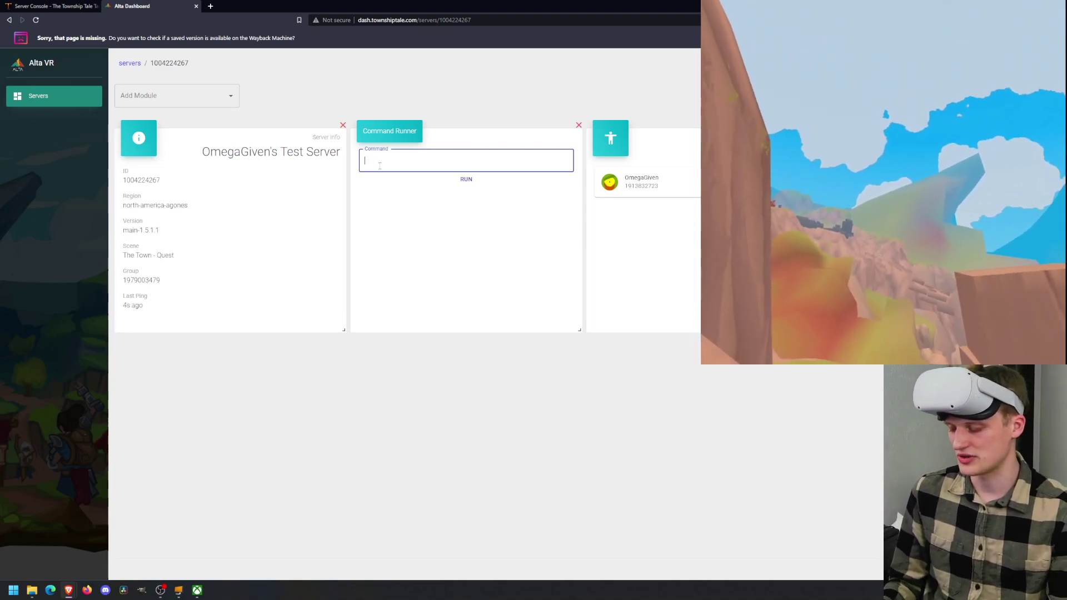
- Run 'help' in the Command Runner to list the base modules, then make the panel narrower
{"action": "type", "text": "help"}
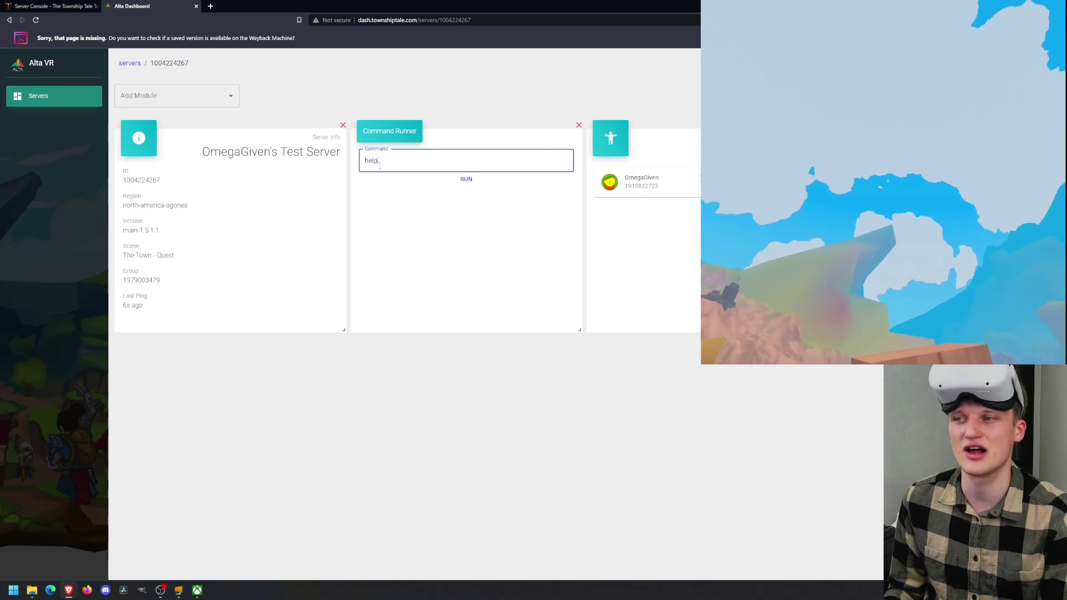
{"action": "key", "text": "Return"}
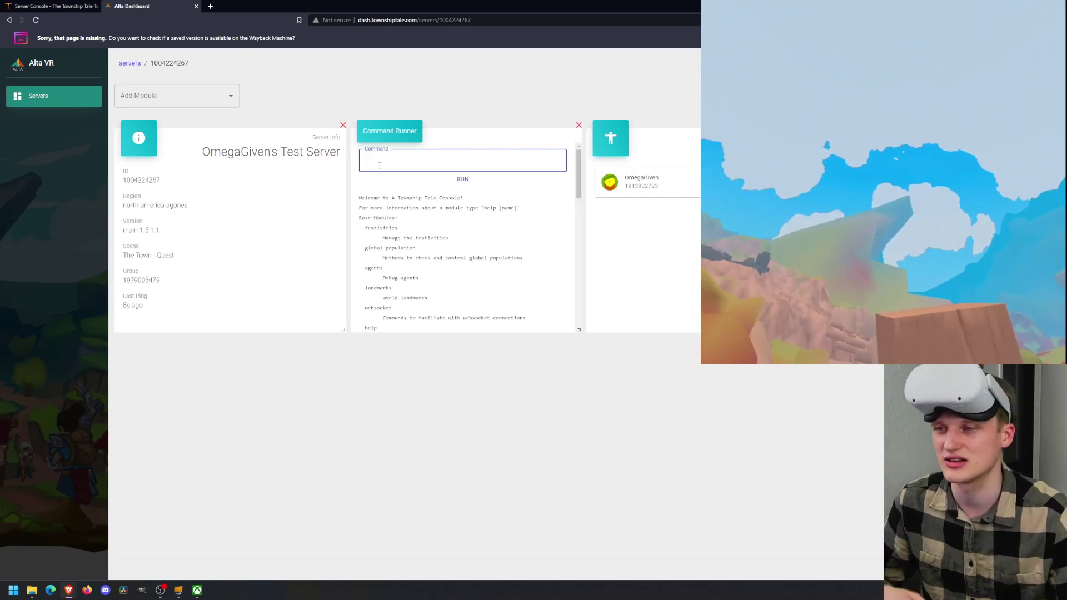
{"action": "scroll", "coordinate": [406, 223], "scroll_direction": "down", "scroll_amount": 10}
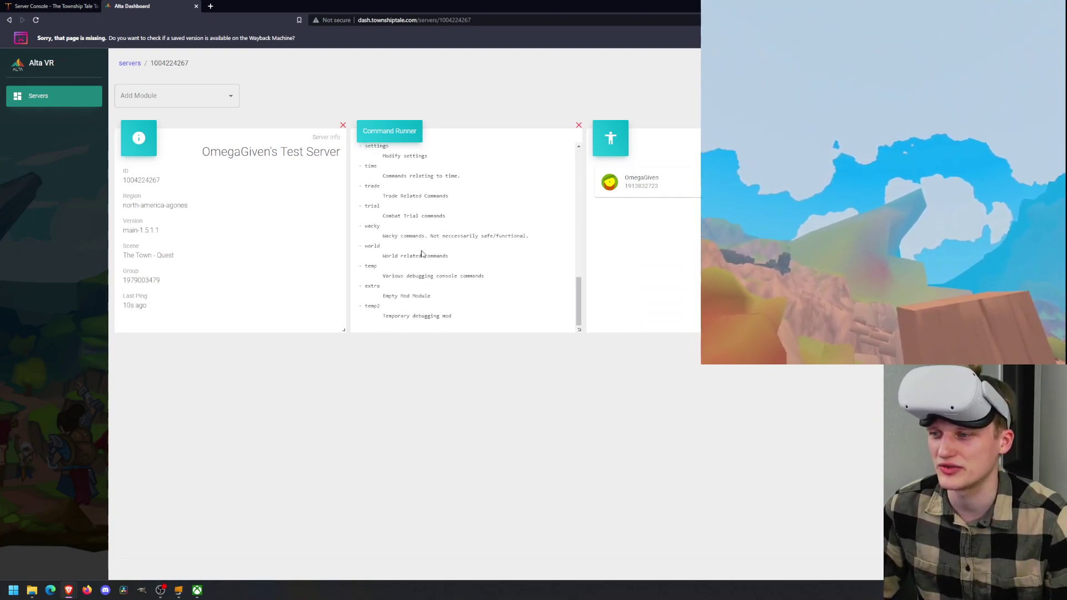
{"action": "scroll", "coordinate": [432, 266], "scroll_direction": "up", "scroll_amount": 10}
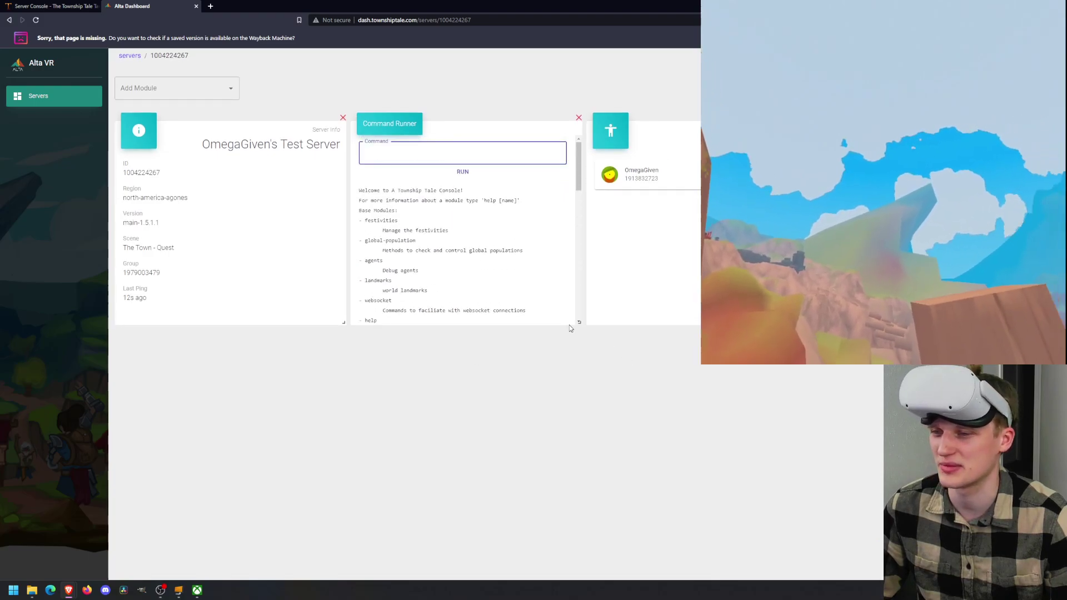
{"action": "left_click_drag", "start_coordinate": [575, 324], "coordinate": [466, 320]}
- Move the Player List module to the top-left of the page
{"action": "scroll", "coordinate": [398, 235], "scroll_direction": "up", "scroll_amount": 10}
{"action": "left_click", "coordinate": [394, 159]}
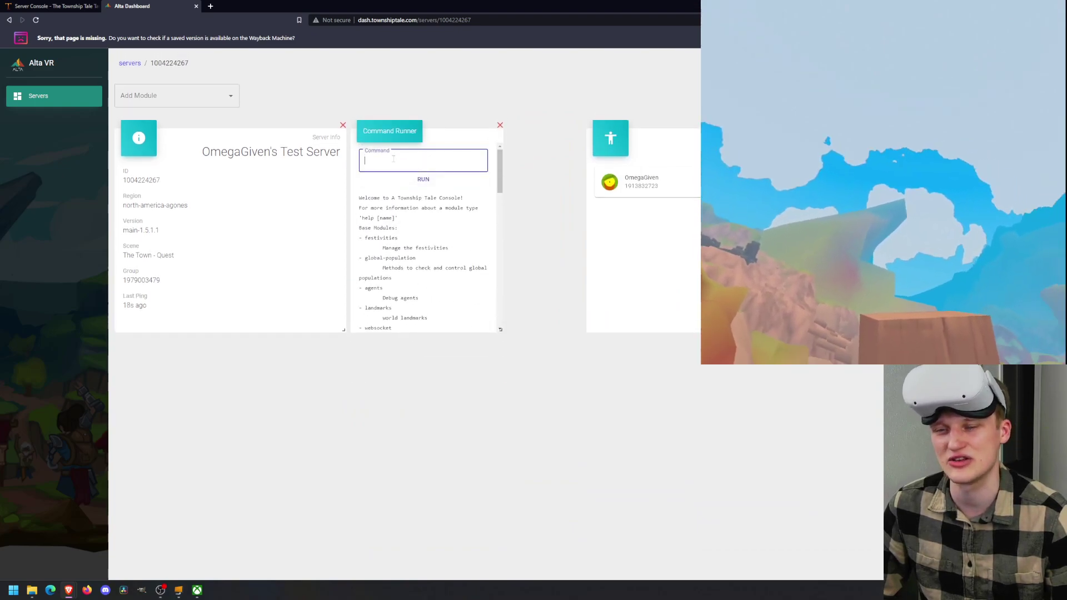
{"action": "left_click", "coordinate": [232, 95]}
{"action": "left_click_drag", "start_coordinate": [611, 126], "coordinate": [191, 139]}
- Add a Bans module and place it above Server Info
{"action": "left_click", "coordinate": [172, 97]}
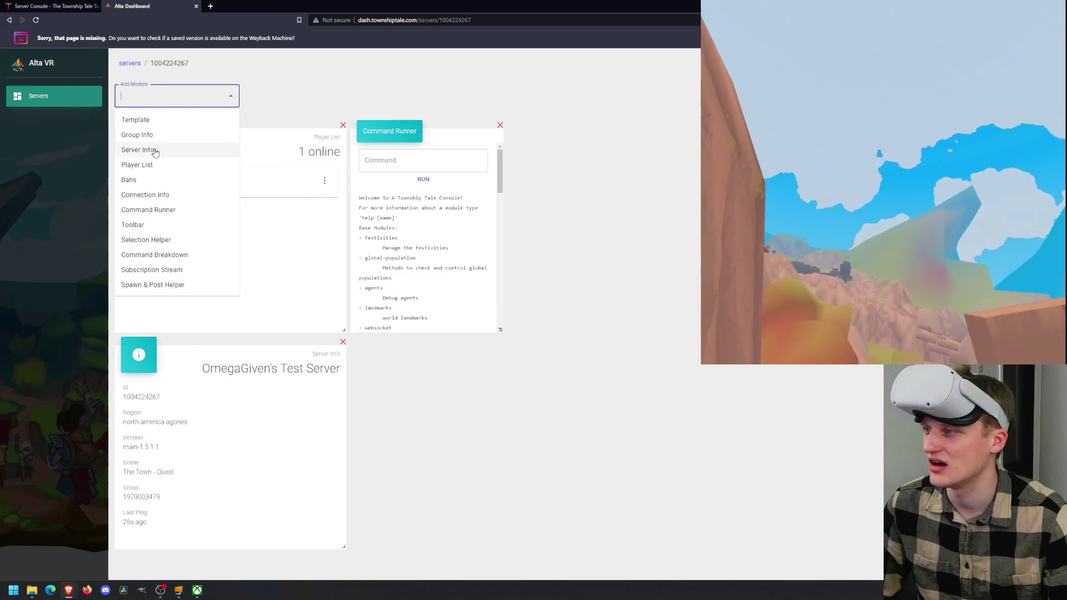
{"action": "left_click", "coordinate": [153, 181]}
{"action": "scroll", "coordinate": [489, 351], "scroll_direction": "down", "scroll_amount": 4}
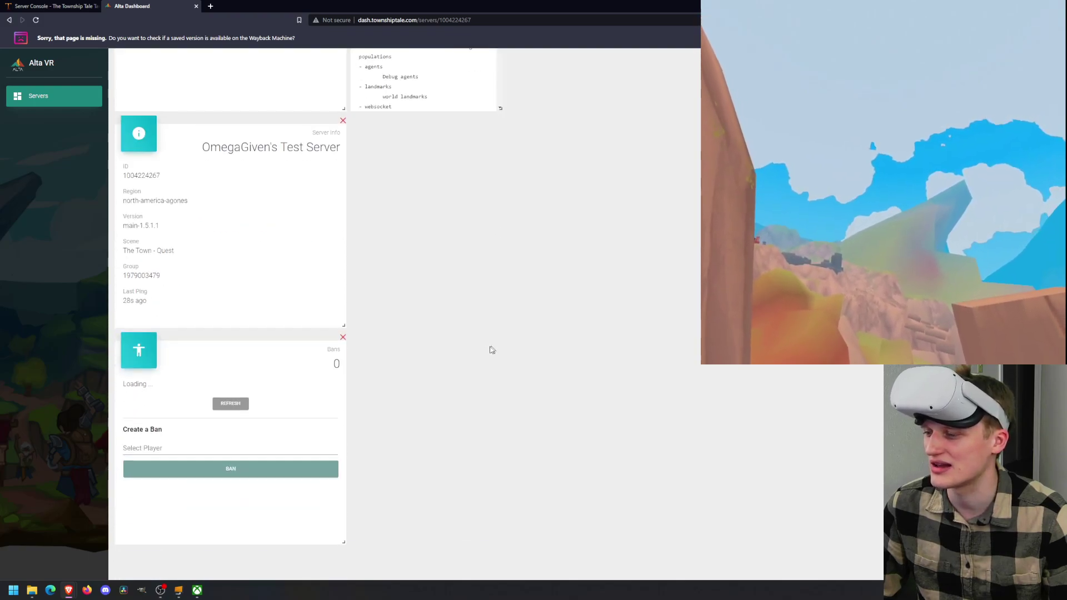
{"action": "left_click_drag", "start_coordinate": [193, 396], "coordinate": [137, 296]}
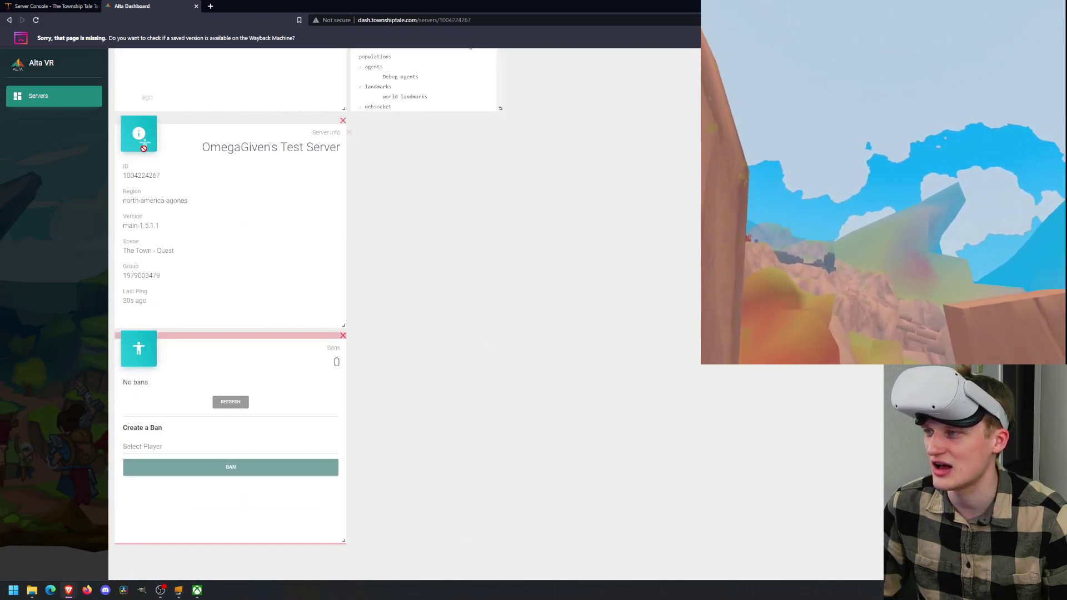
{"action": "left_click_drag", "start_coordinate": [143, 148], "coordinate": [139, 136]}
- Pick a player and click BAN, then remove the Bans module
{"action": "left_click", "coordinate": [166, 234]}
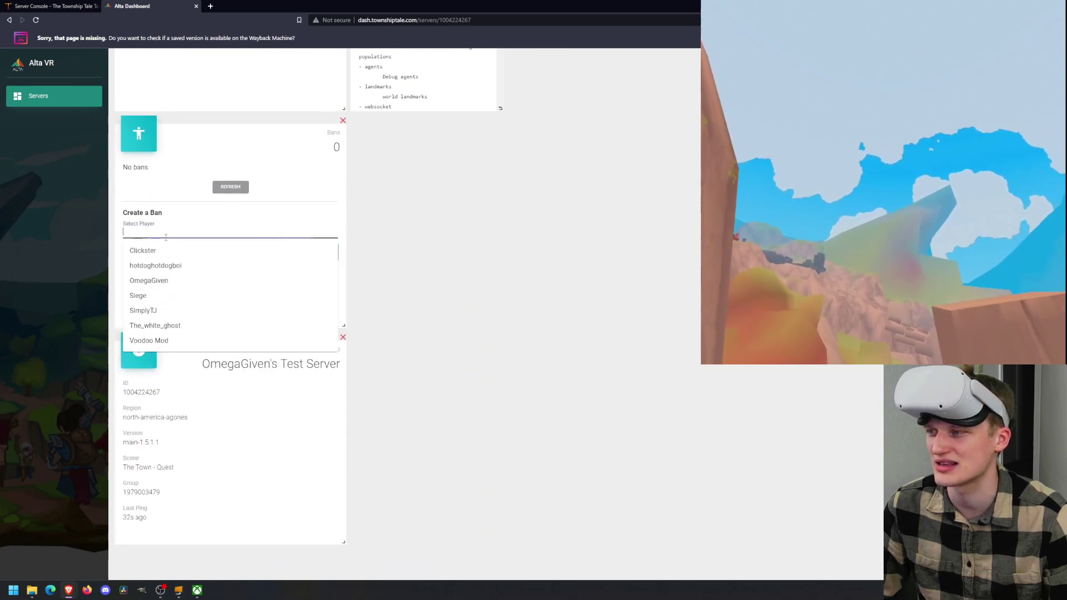
{"action": "left_click", "coordinate": [174, 253]}
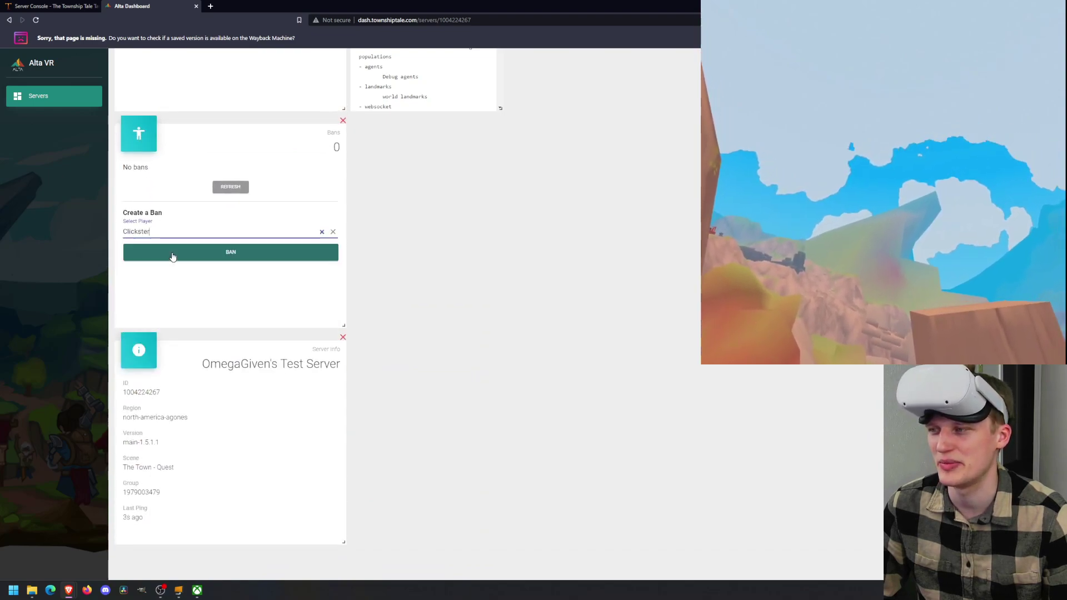
{"action": "left_click", "coordinate": [172, 256]}
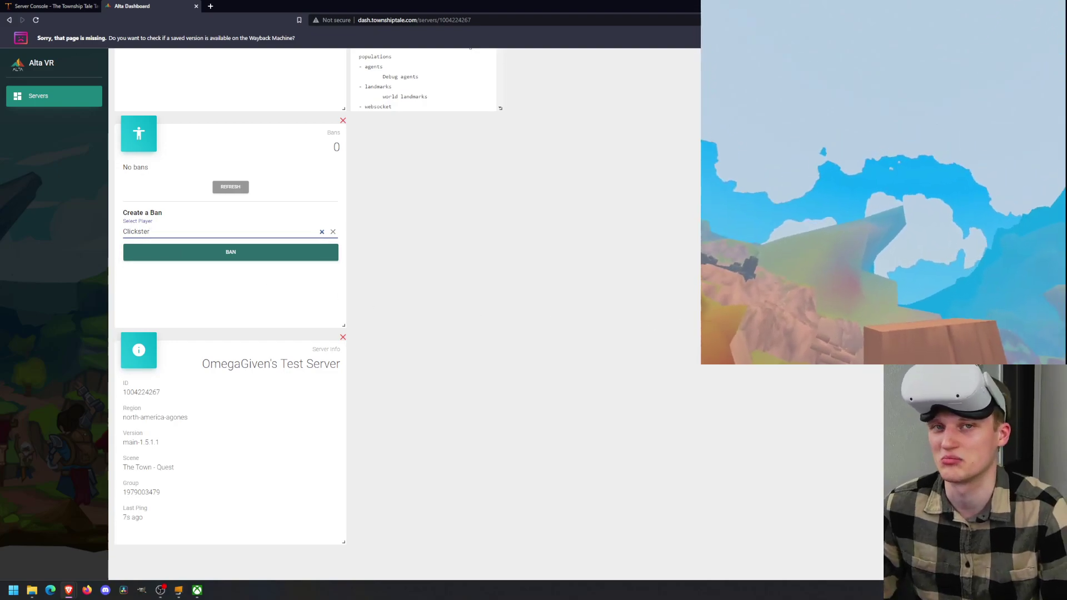
{"action": "left_click", "coordinate": [343, 122]}
{"action": "left_click", "coordinate": [214, 99]}
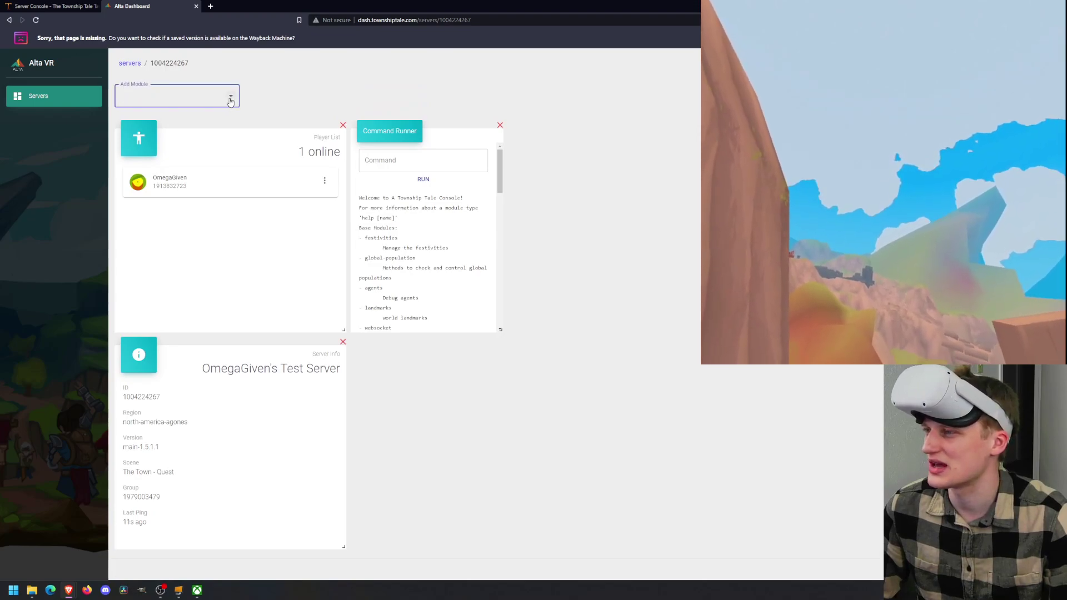
- Add a Command Breakdown module above Server Info and enlarge it
{"action": "left_click", "coordinate": [230, 101]}
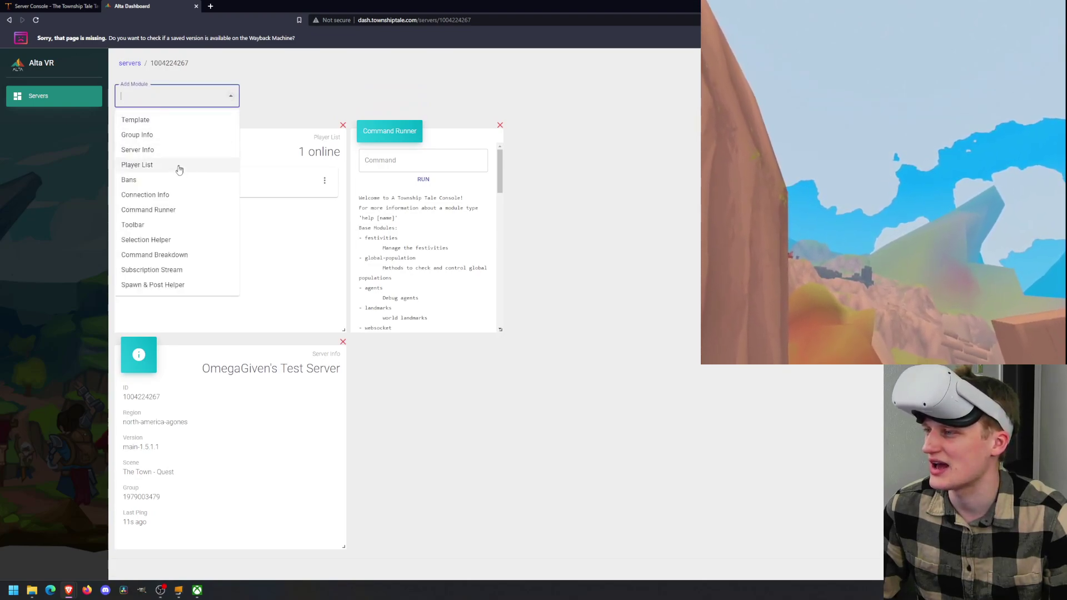
{"action": "left_click", "coordinate": [180, 255]}
{"action": "scroll", "coordinate": [452, 352], "scroll_direction": "down", "scroll_amount": 2}
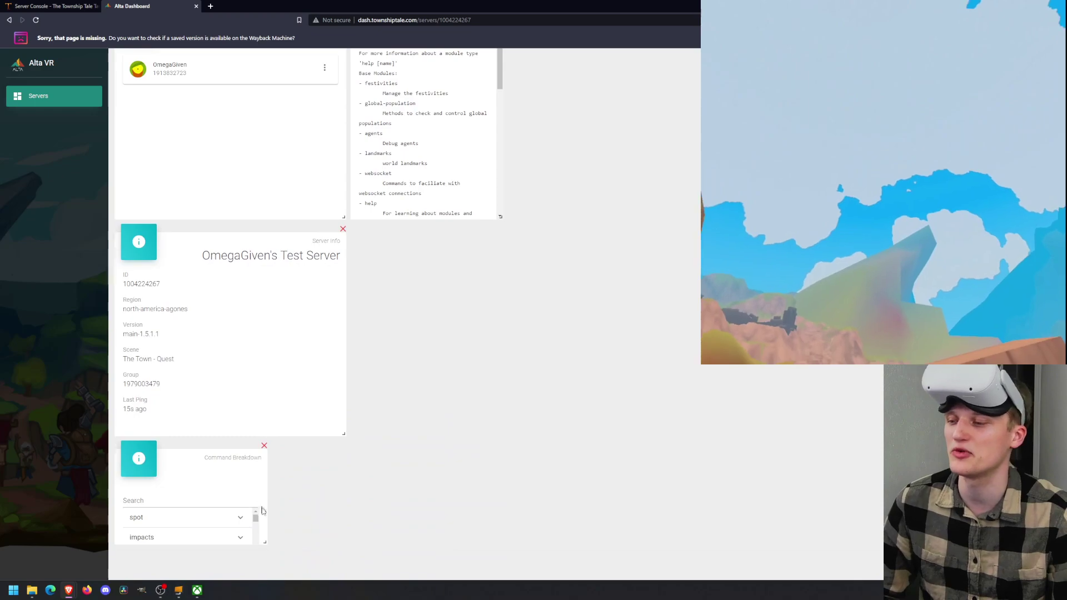
{"action": "left_click_drag", "start_coordinate": [154, 482], "coordinate": [166, 222]}
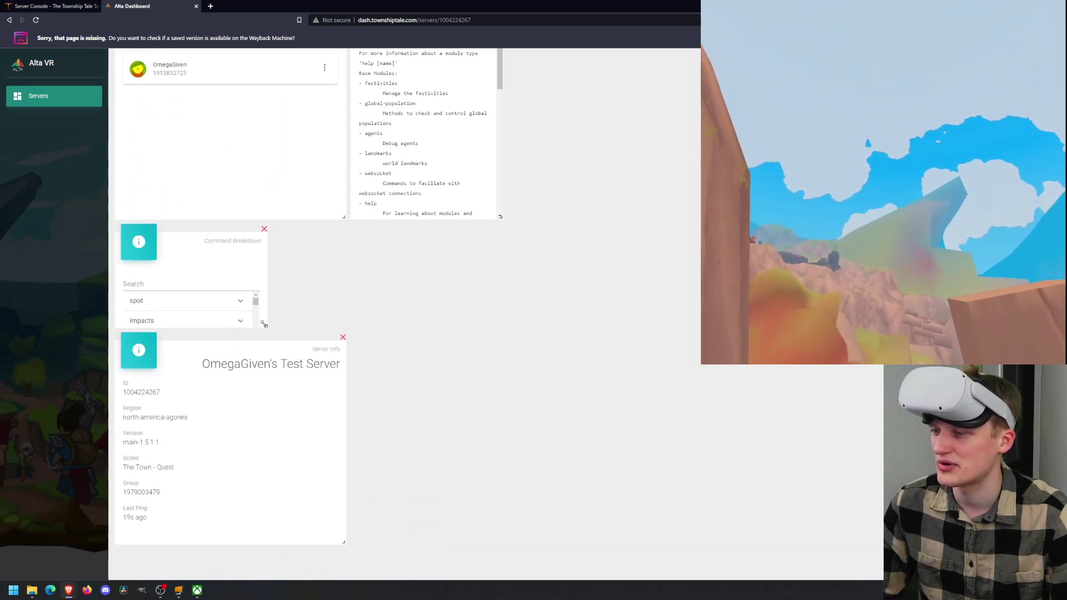
{"action": "left_click_drag", "start_coordinate": [264, 324], "coordinate": [434, 542]}
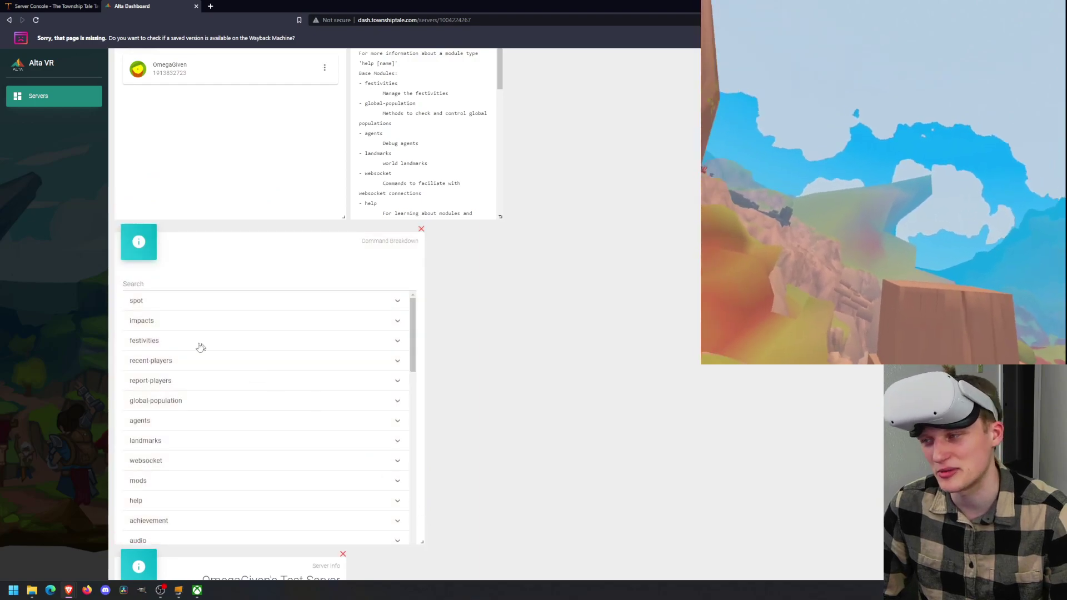
{"action": "scroll", "coordinate": [184, 336], "scroll_direction": "down", "scroll_amount": 3}
{"action": "scroll", "coordinate": [250, 376], "scroll_direction": "up", "scroll_amount": 3}
{"action": "scroll", "coordinate": [439, 306], "scroll_direction": "down", "scroll_amount": 2}
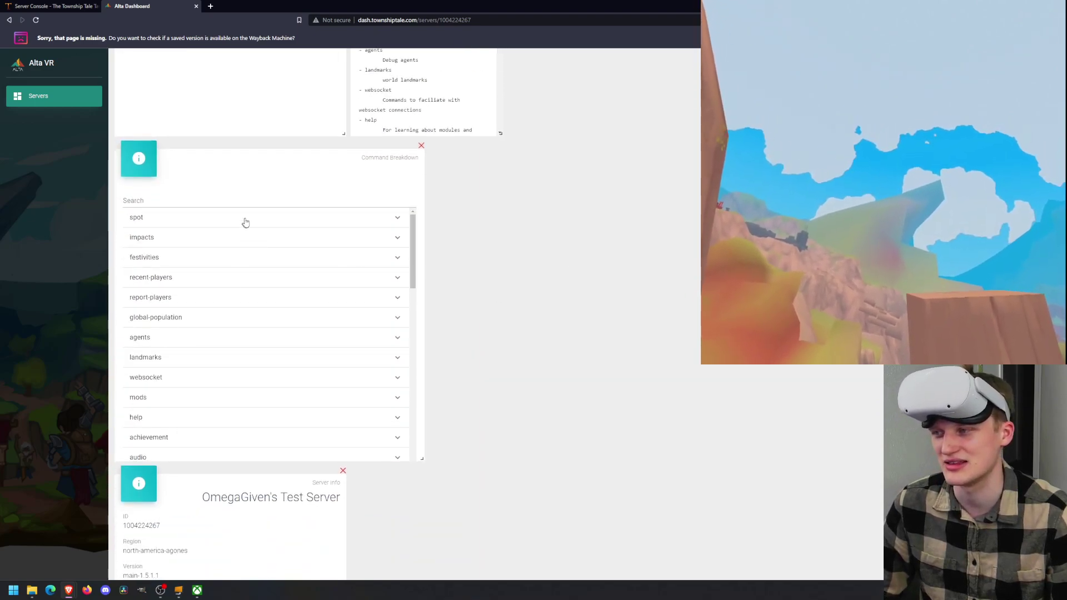
{"action": "scroll", "coordinate": [221, 329], "scroll_direction": "down", "scroll_amount": 3}
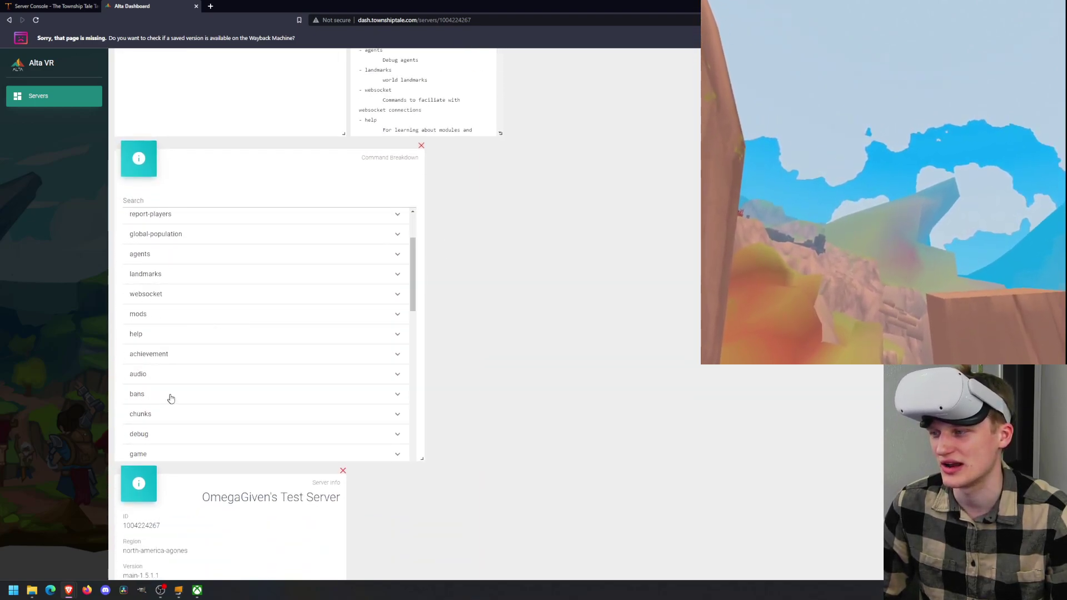
{"action": "scroll", "coordinate": [171, 398], "scroll_direction": "down", "scroll_amount": 10}
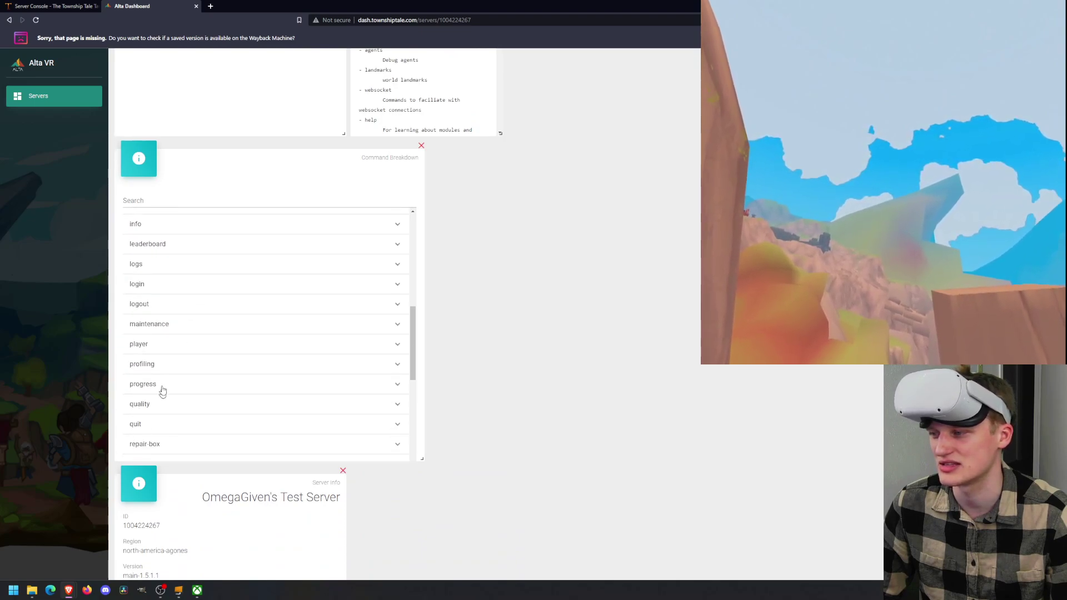
- Expand 'player' in Command Breakdown and view the kick, list and teleport commands
{"action": "left_click", "coordinate": [397, 345]}
{"action": "scroll", "coordinate": [222, 278], "scroll_direction": "down", "scroll_amount": 4}
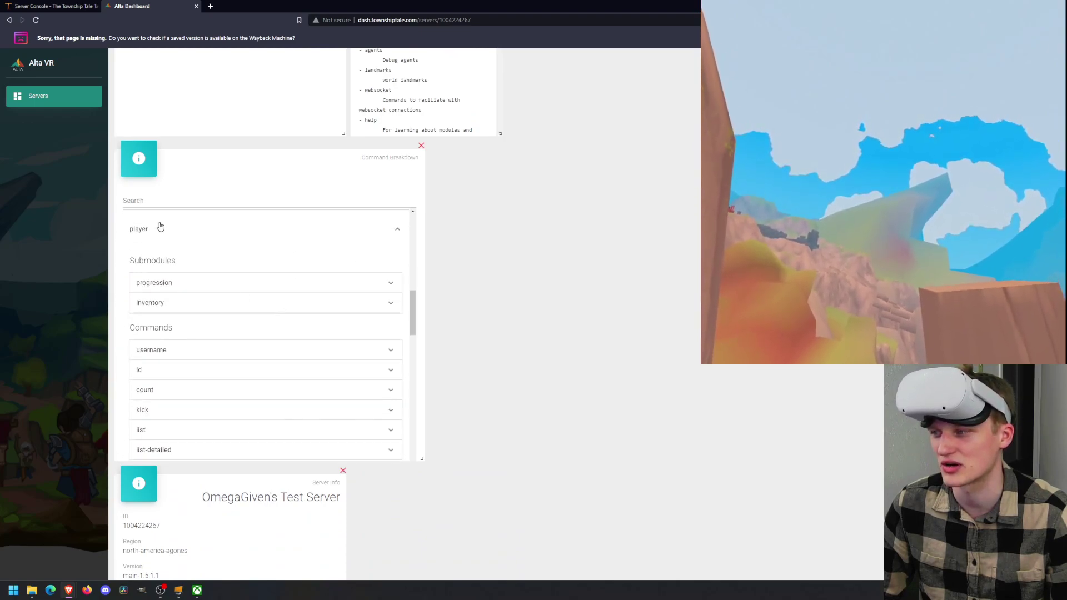
{"action": "scroll", "coordinate": [172, 353], "scroll_direction": "down", "scroll_amount": 3}
{"action": "left_click", "coordinate": [161, 329]}
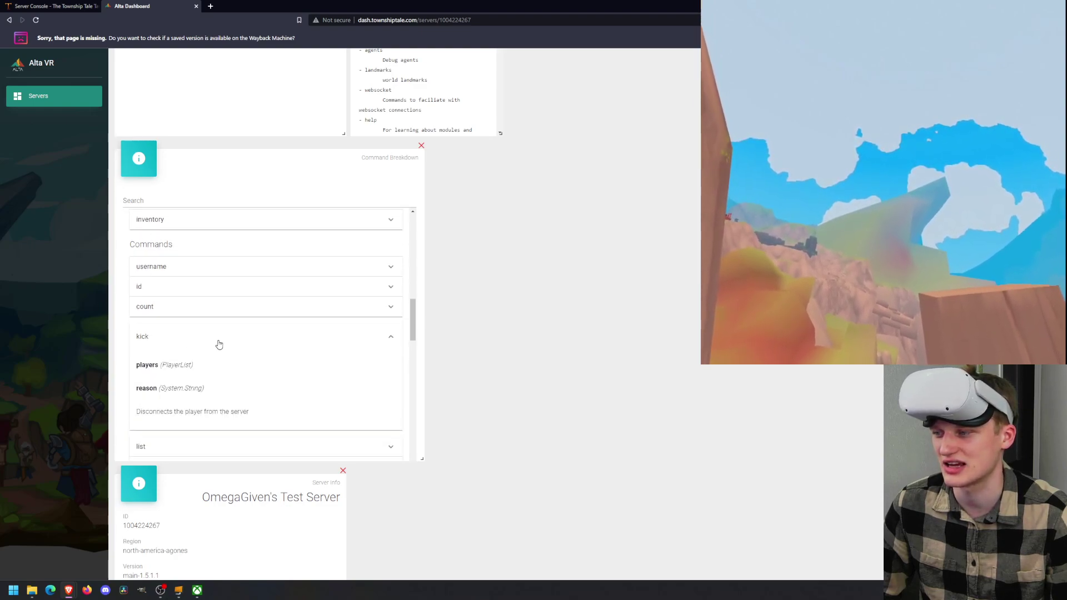
{"action": "scroll", "coordinate": [217, 344], "scroll_direction": "down", "scroll_amount": 3}
{"action": "left_click", "coordinate": [167, 326]}
{"action": "scroll", "coordinate": [222, 330], "scroll_direction": "down", "scroll_amount": 3}
{"action": "scroll", "coordinate": [172, 361], "scroll_direction": "down", "scroll_amount": 2}
{"action": "left_click", "coordinate": [165, 328]}
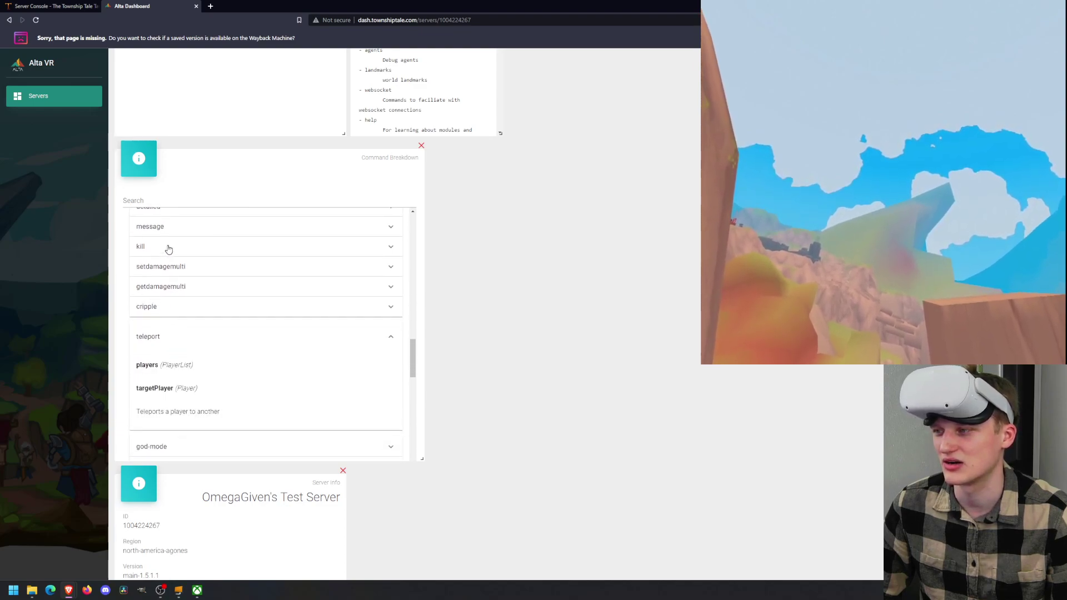
{"action": "scroll", "coordinate": [245, 303], "scroll_direction": "up", "scroll_amount": 5}
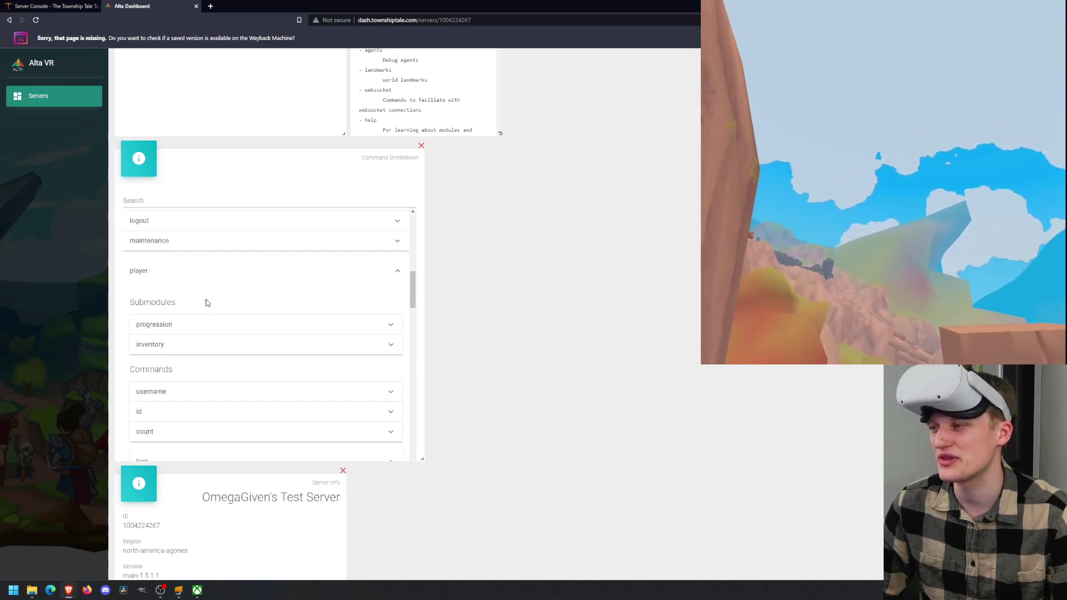
{"action": "scroll", "coordinate": [206, 306], "scroll_direction": "up", "scroll_amount": 1}
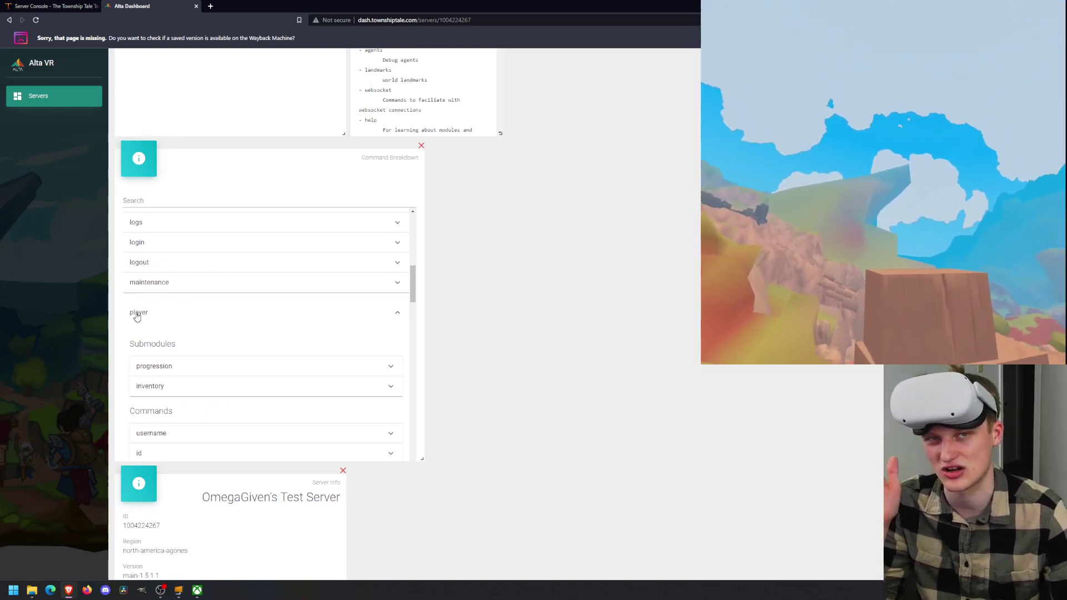
- Put Command Breakdown at the top with Command Runner beside it
{"action": "scroll", "coordinate": [262, 293], "scroll_direction": "up", "scroll_amount": 4}
{"action": "scroll", "coordinate": [417, 317], "scroll_direction": "up", "scroll_amount": 3}
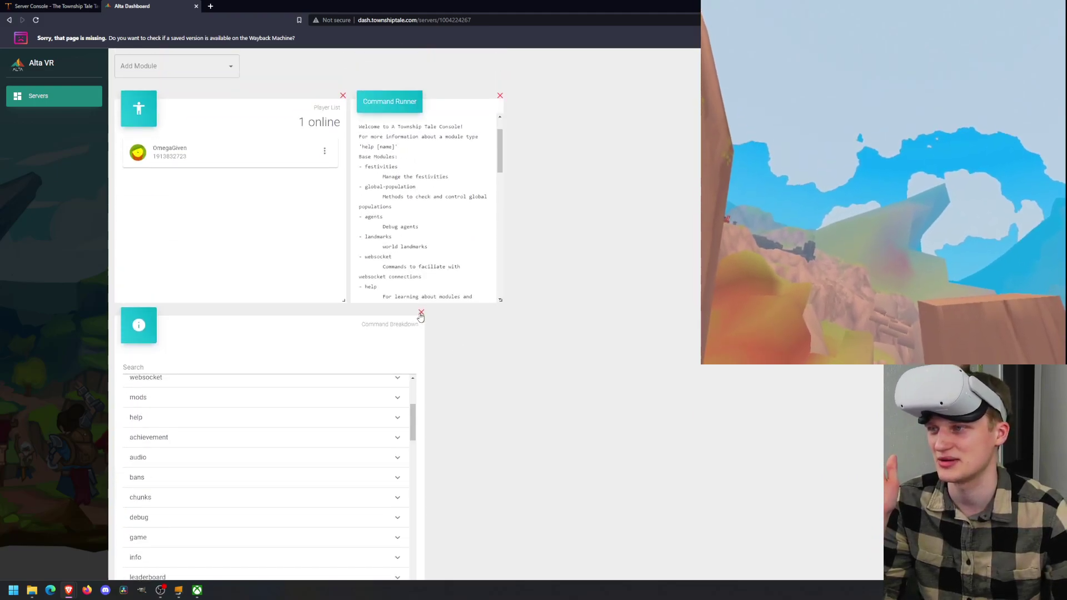
{"action": "left_click_drag", "start_coordinate": [373, 122], "coordinate": [455, 310]}
{"action": "left_click_drag", "start_coordinate": [133, 324], "coordinate": [139, 114]}
{"action": "scroll", "coordinate": [534, 213], "scroll_direction": "up", "scroll_amount": 3}
{"action": "scroll", "coordinate": [164, 275], "scroll_direction": "down", "scroll_amount": 2}
{"action": "scroll", "coordinate": [149, 271], "scroll_direction": "down", "scroll_amount": 3}
{"action": "left_click", "coordinate": [137, 250]}
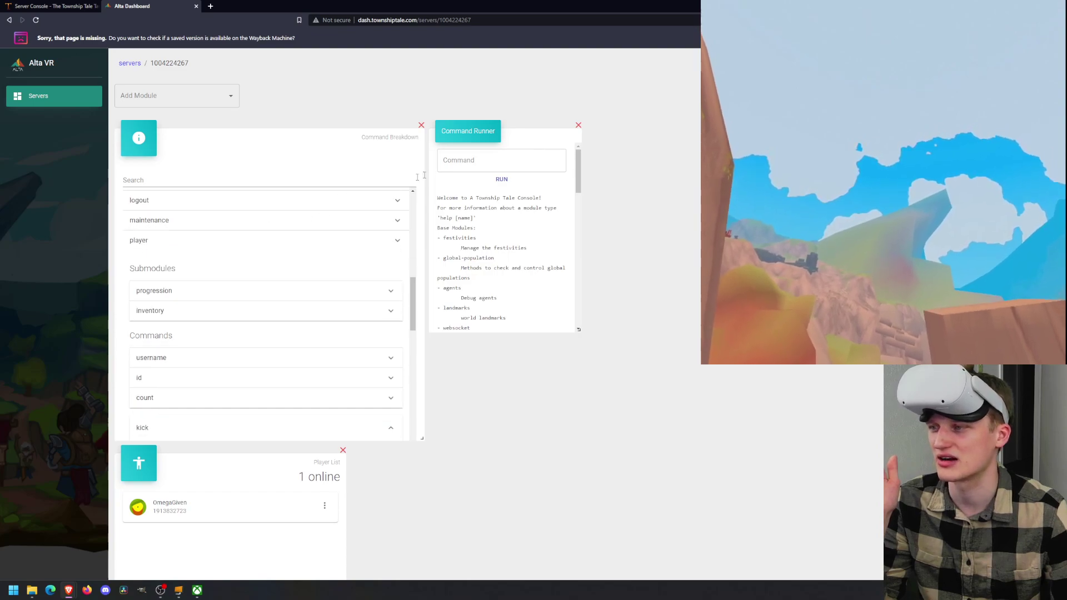
{"action": "left_click", "coordinate": [142, 240]}
- Run 'player kill' with your own player name in the Command Runner
{"action": "left_click", "coordinate": [448, 168]}
{"action": "type", "text": "player"}
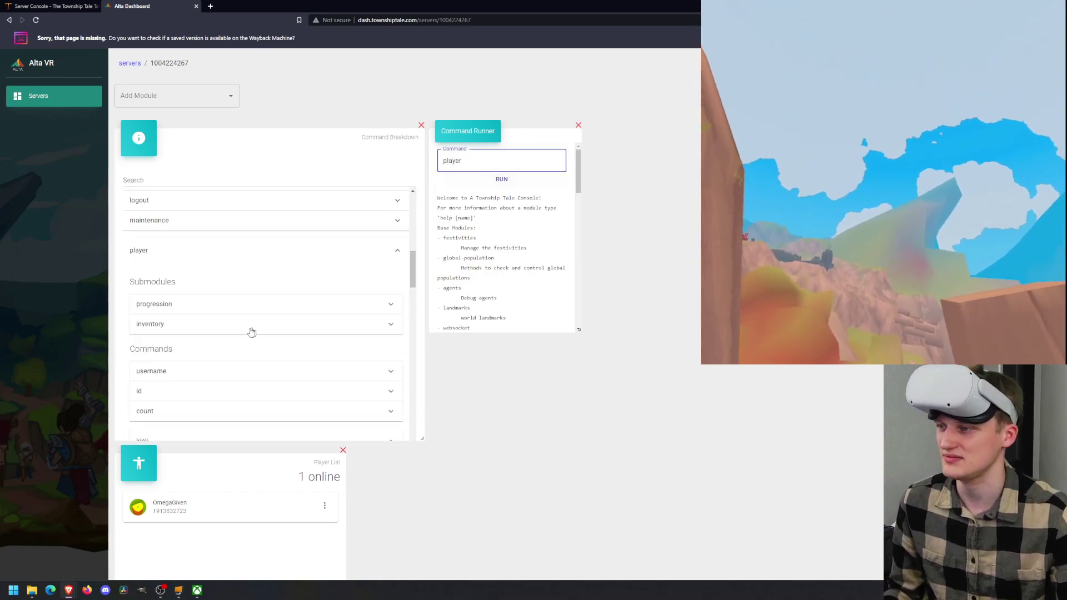
{"action": "scroll", "coordinate": [251, 331], "scroll_direction": "down", "scroll_amount": 10}
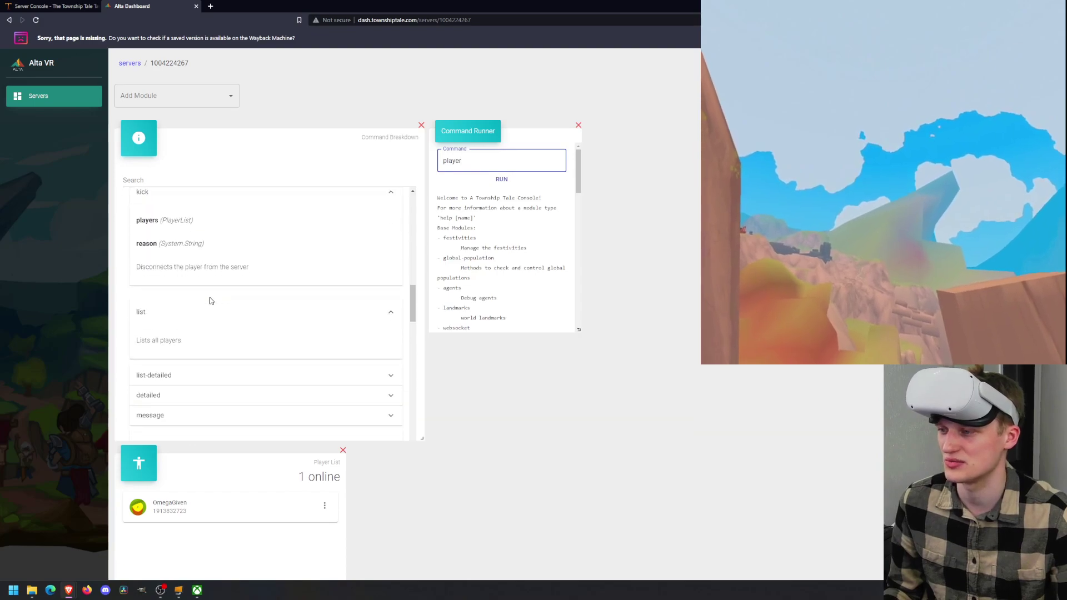
{"action": "scroll", "coordinate": [151, 251], "scroll_direction": "up", "scroll_amount": 2}
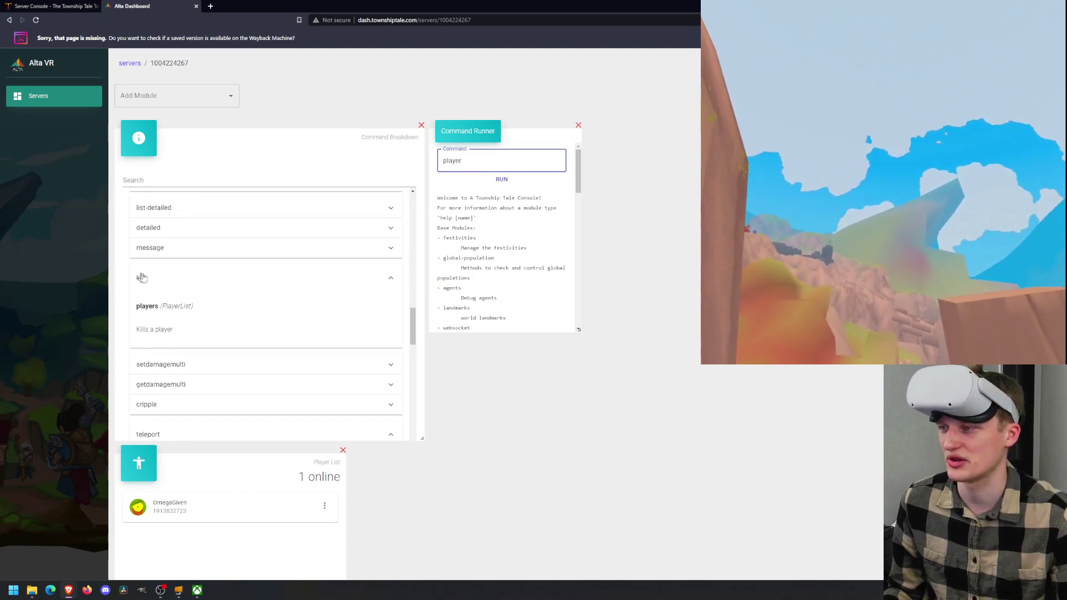
{"action": "type", "text": "er kill"}
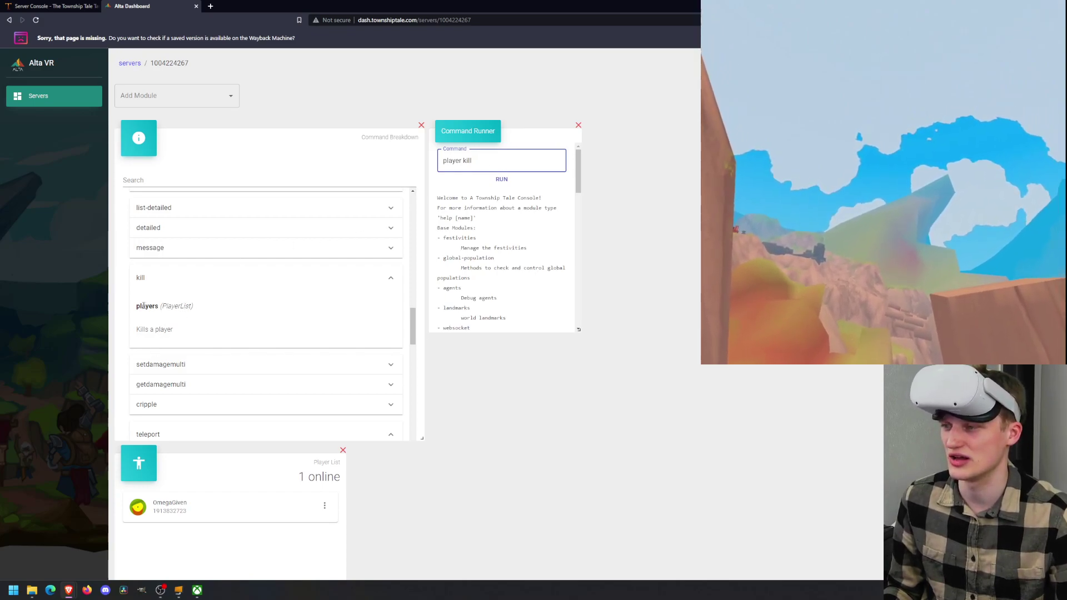
{"action": "left_click_drag", "start_coordinate": [144, 305], "coordinate": [232, 303]}
{"action": "left_click", "coordinate": [502, 164]}
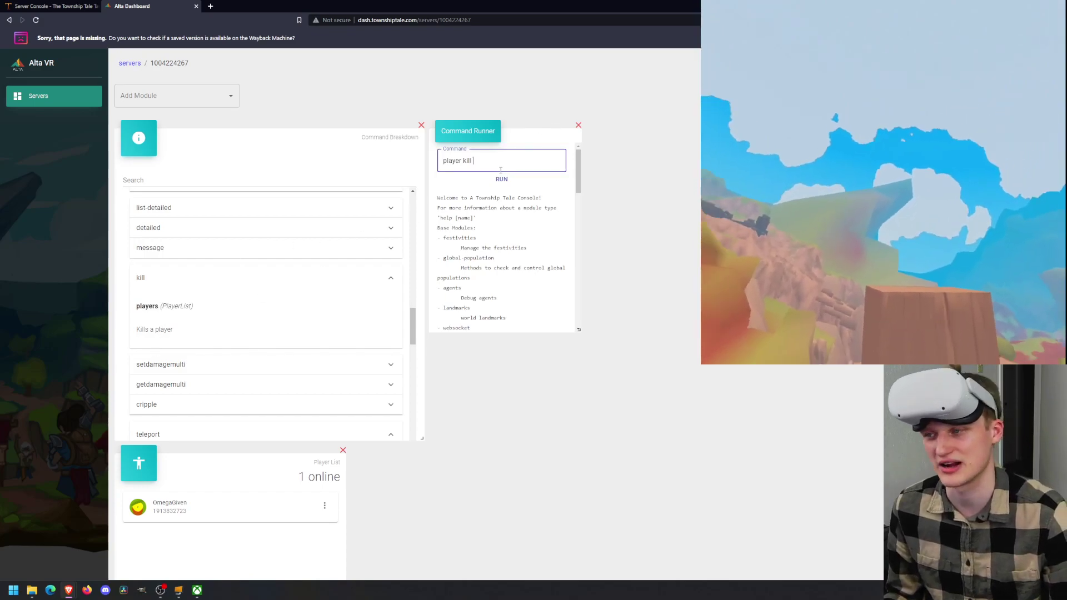
{"action": "type", "text": "omegagiven"}
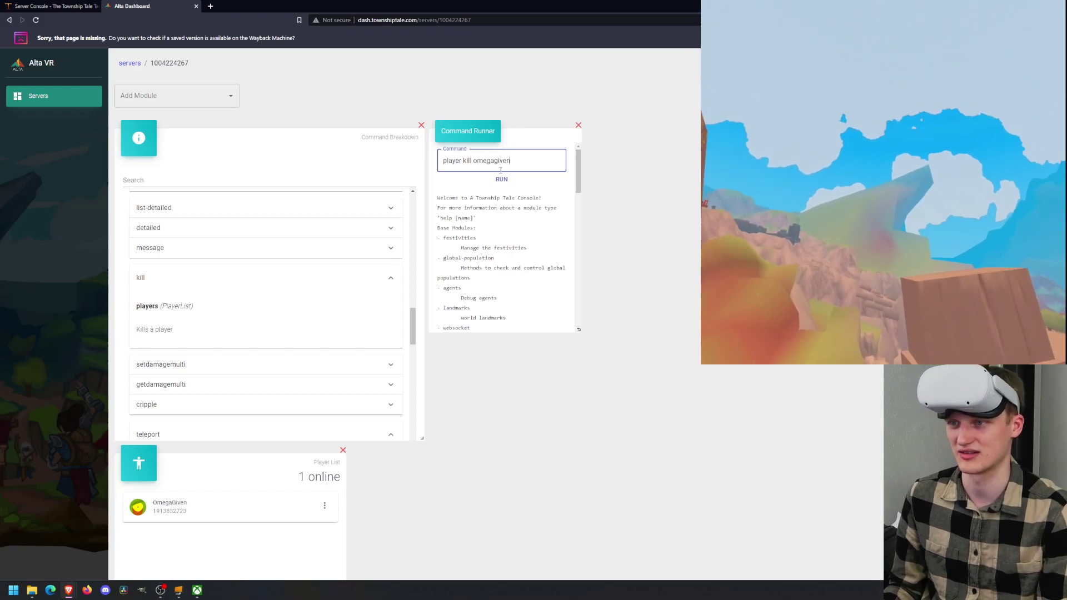
{"action": "key", "text": "Return"}
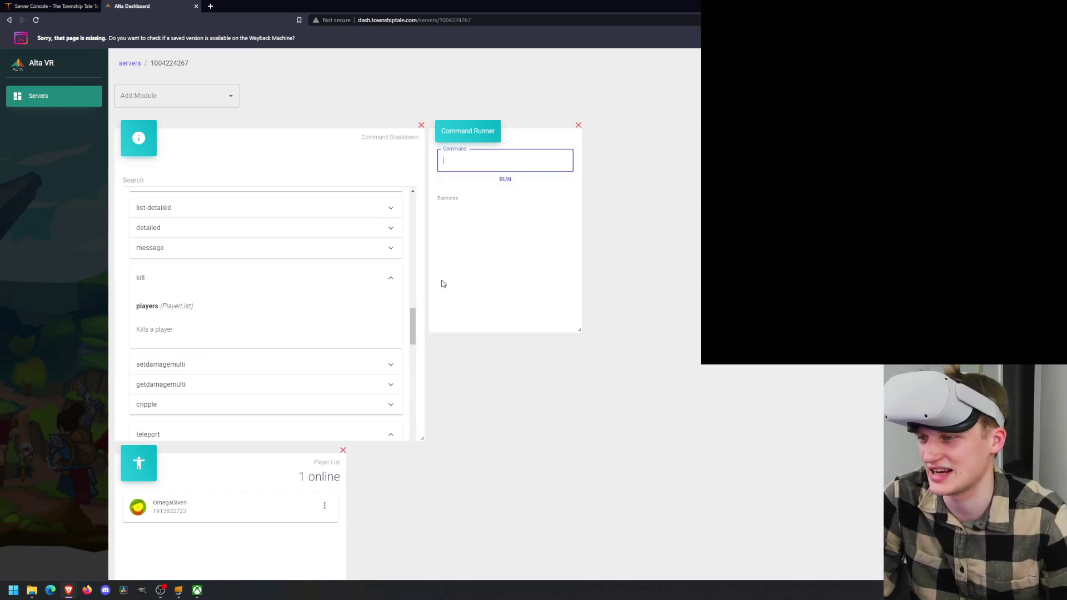
- Move Command Breakdown below Player List and Command Runner to the top-left slot
{"action": "left_click", "coordinate": [395, 284]}
{"action": "scroll", "coordinate": [334, 261], "scroll_direction": "up", "scroll_amount": 2}
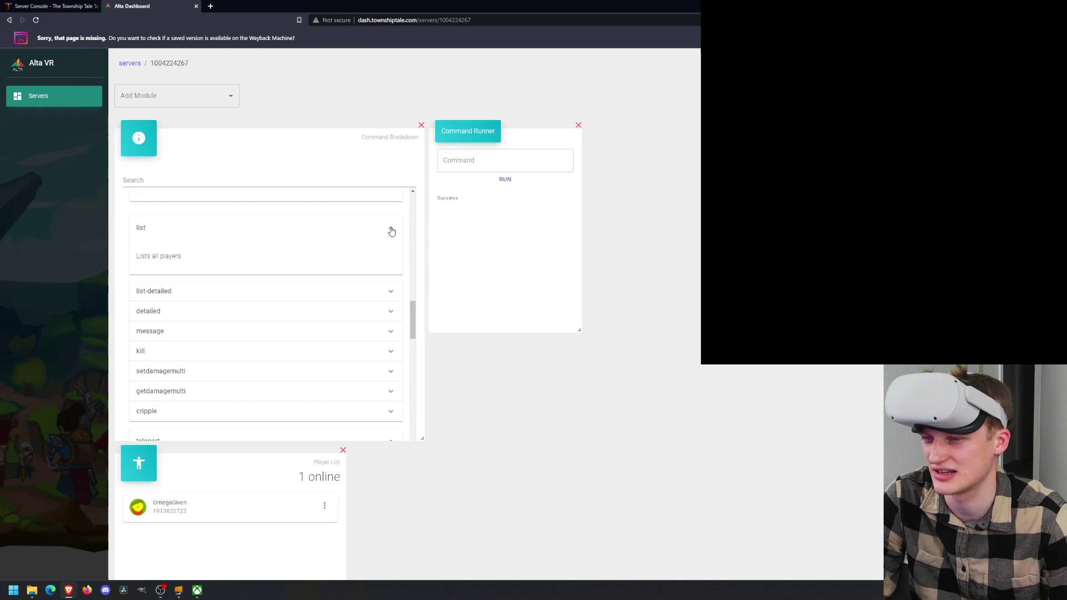
{"action": "scroll", "coordinate": [297, 281], "scroll_direction": "down", "scroll_amount": 4}
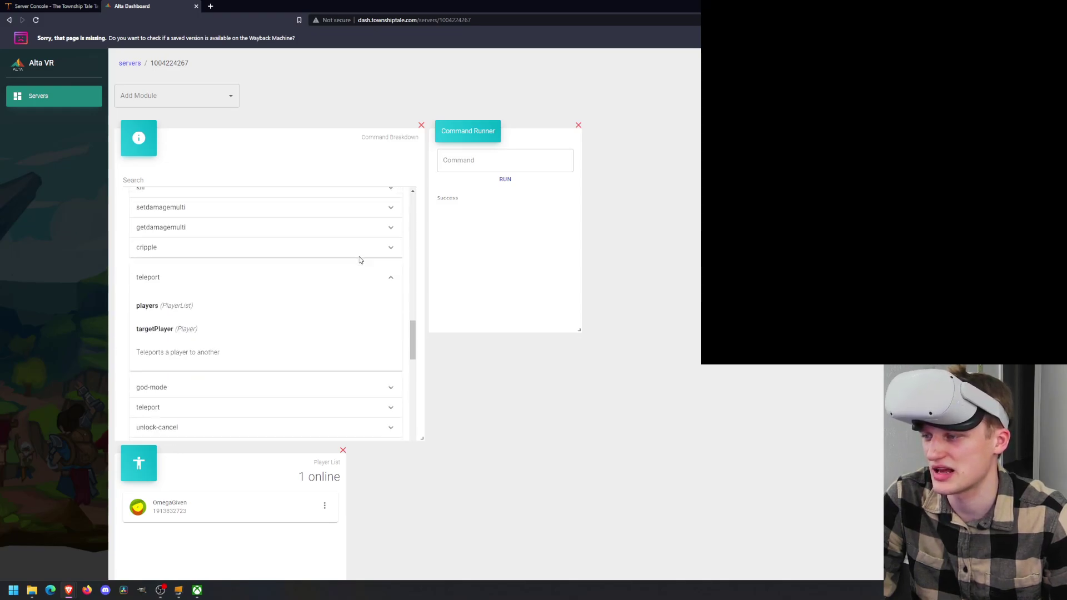
{"action": "scroll", "coordinate": [233, 276], "scroll_direction": "down", "scroll_amount": 10}
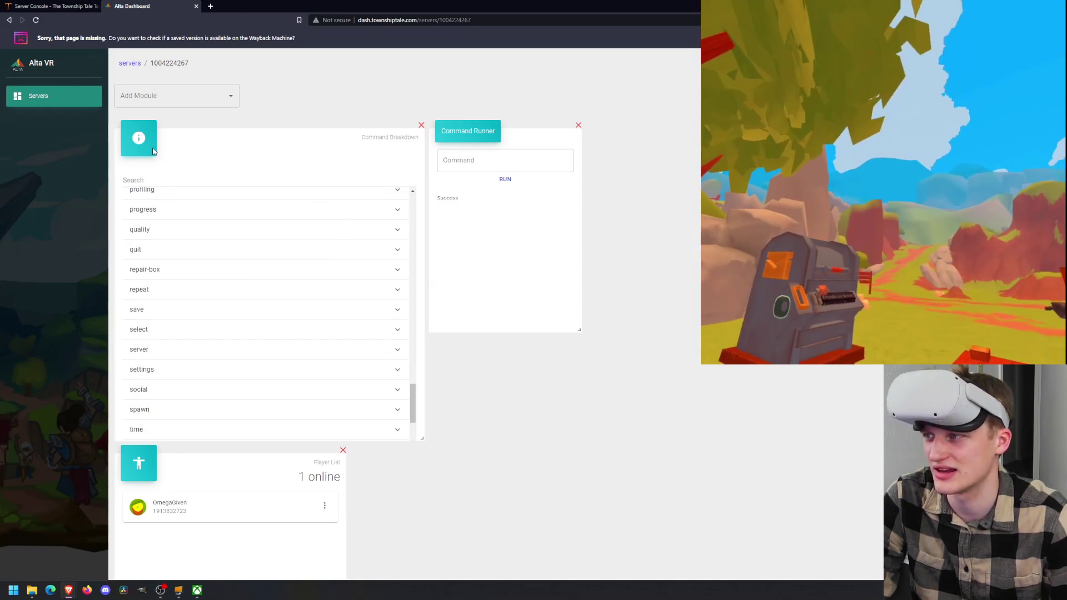
{"action": "left_click_drag", "start_coordinate": [149, 146], "coordinate": [149, 356]}
{"action": "left_click_drag", "start_coordinate": [314, 123], "coordinate": [184, 138]}
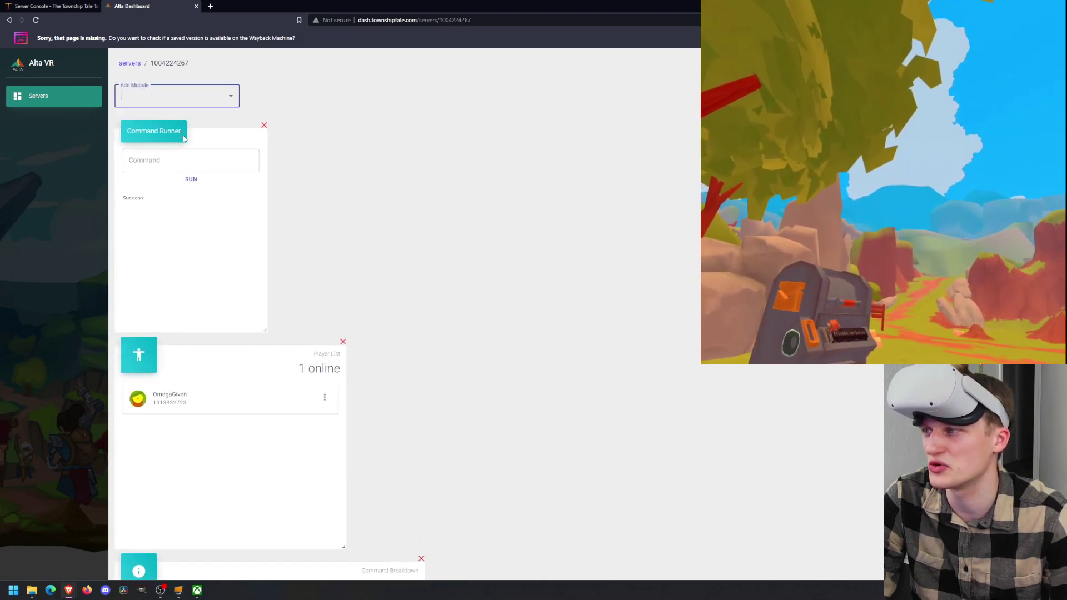
- Add a second Command Runner beside the first and resize both panels
{"action": "left_click", "coordinate": [230, 99]}
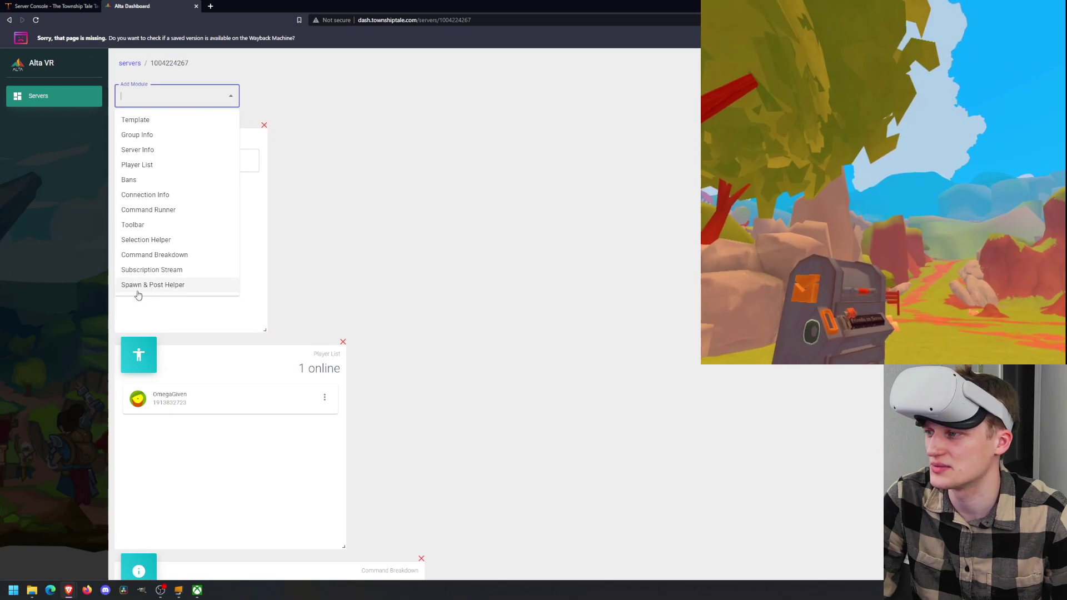
{"action": "left_click", "coordinate": [304, 222]}
{"action": "scroll", "coordinate": [258, 272], "scroll_direction": "down", "scroll_amount": 10}
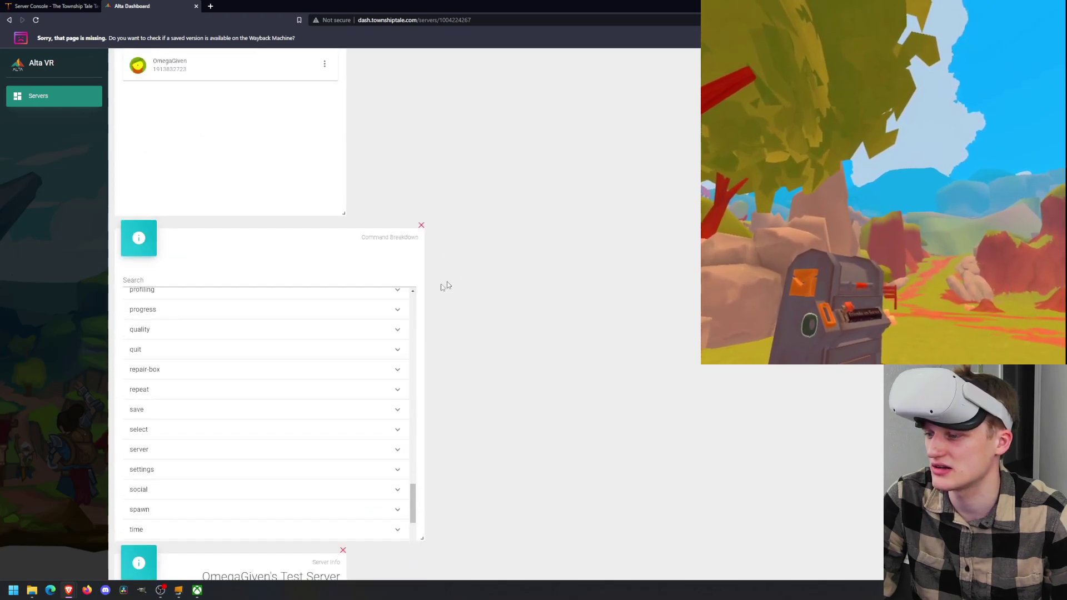
{"action": "scroll", "coordinate": [272, 475], "scroll_direction": "down", "scroll_amount": 5}
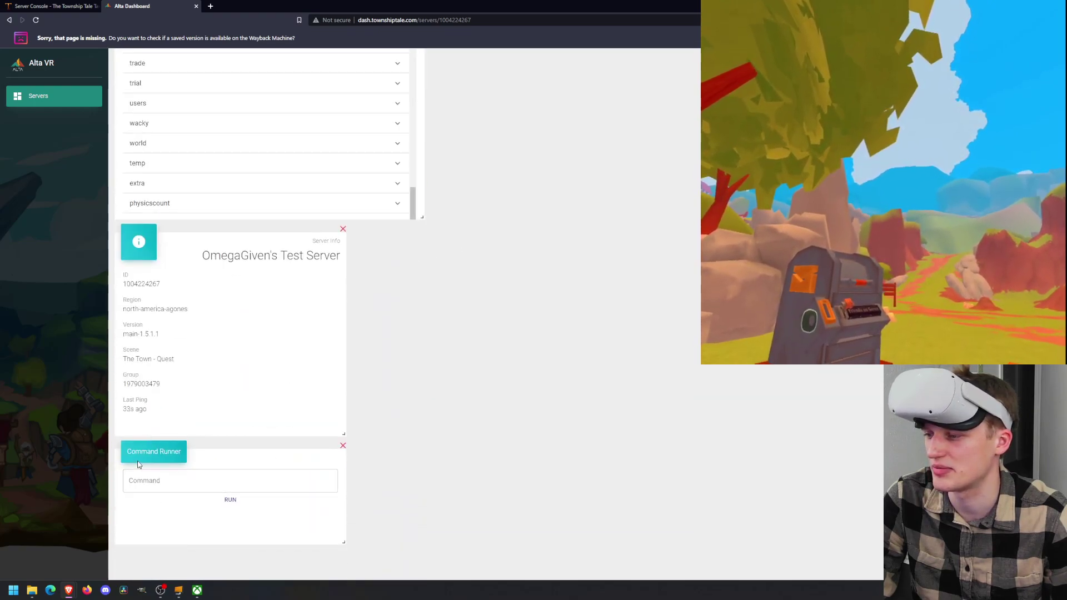
{"action": "left_click_drag", "start_coordinate": [138, 464], "coordinate": [294, 163]}
{"action": "left_click_drag", "start_coordinate": [265, 329], "coordinate": [475, 156]}
{"action": "left_click_drag", "start_coordinate": [659, 223], "coordinate": [698, 333]}
- Run 'help' in the first Command Runner and widen it
{"action": "left_click", "coordinate": [293, 166]}
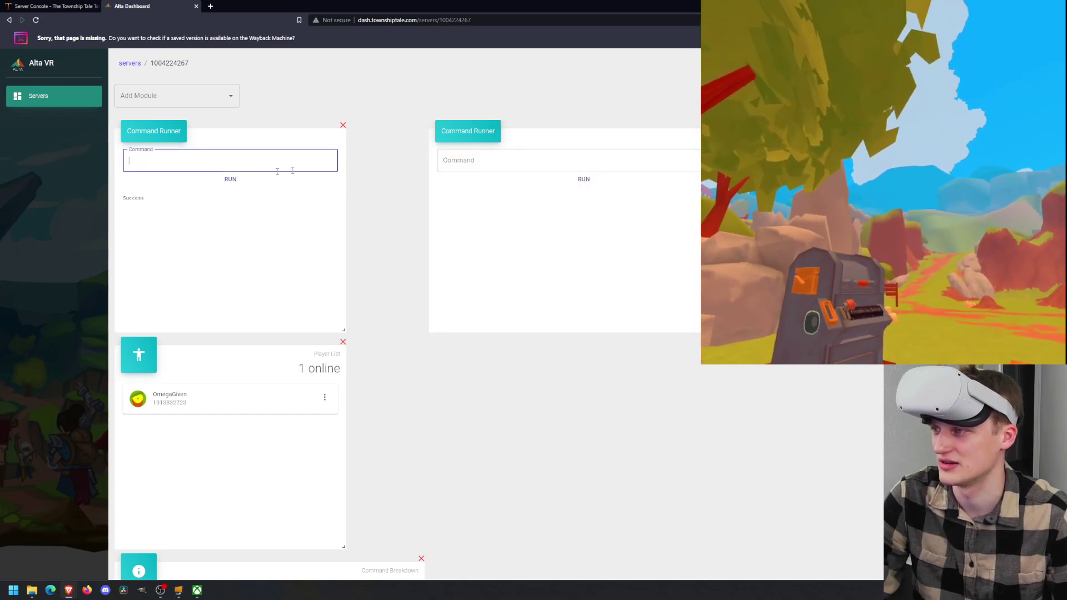
{"action": "type", "text": "help"}
{"action": "key", "text": "Return"}
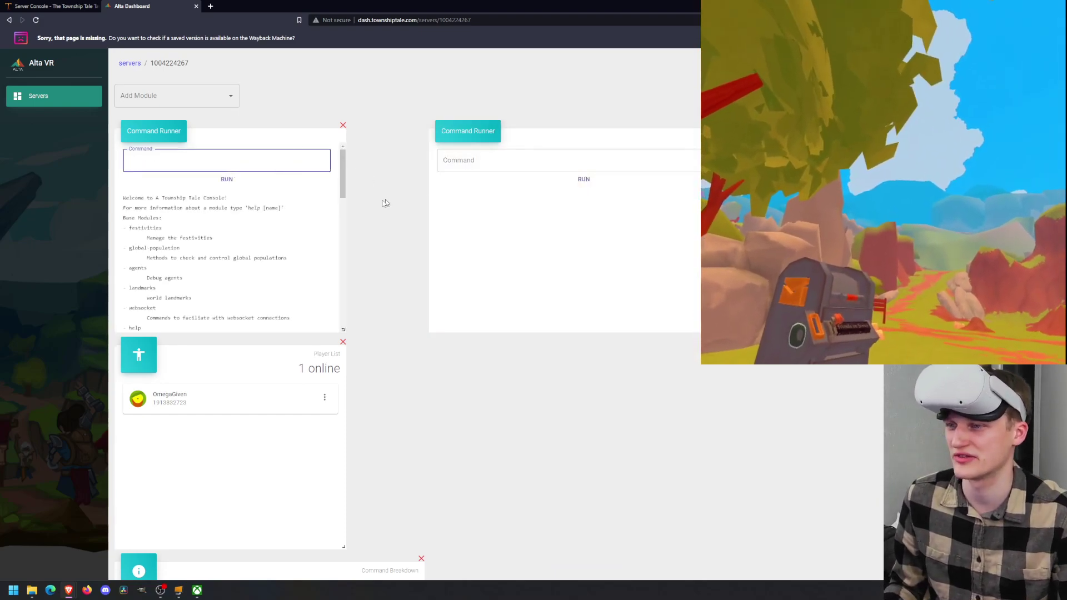
{"action": "left_click_drag", "start_coordinate": [345, 331], "coordinate": [423, 330]}
{"action": "left_click_drag", "start_coordinate": [164, 227], "coordinate": [272, 319]}
{"action": "left_click", "coordinate": [286, 286]}
{"action": "scroll", "coordinate": [286, 285], "scroll_direction": "down", "scroll_amount": 5}
{"action": "key", "text": "Tab"}
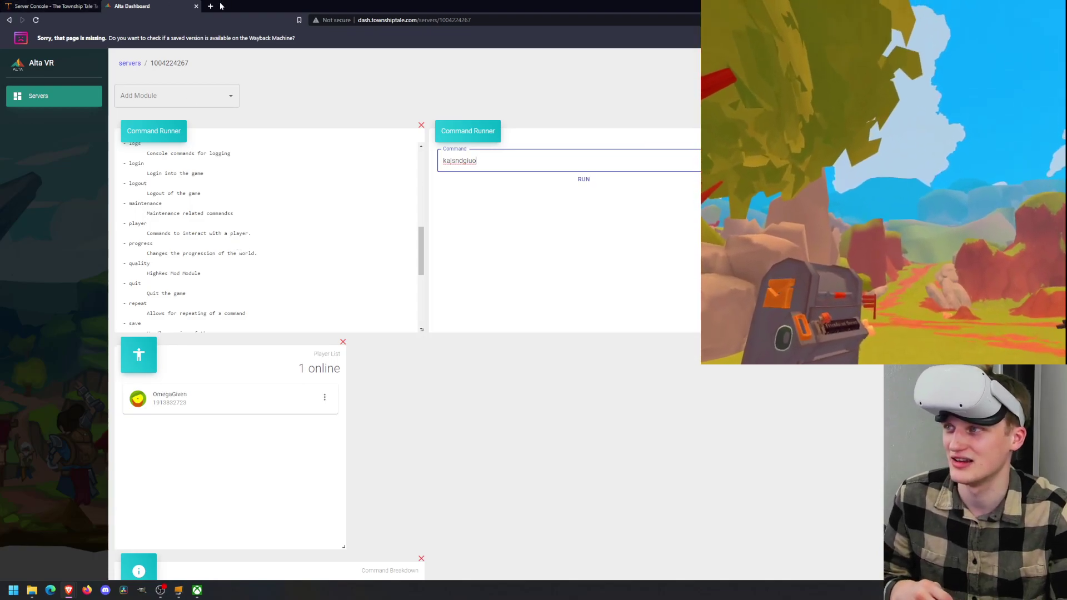
{"action": "left_click", "coordinate": [568, 179]}
{"action": "left_click", "coordinate": [532, 168]}
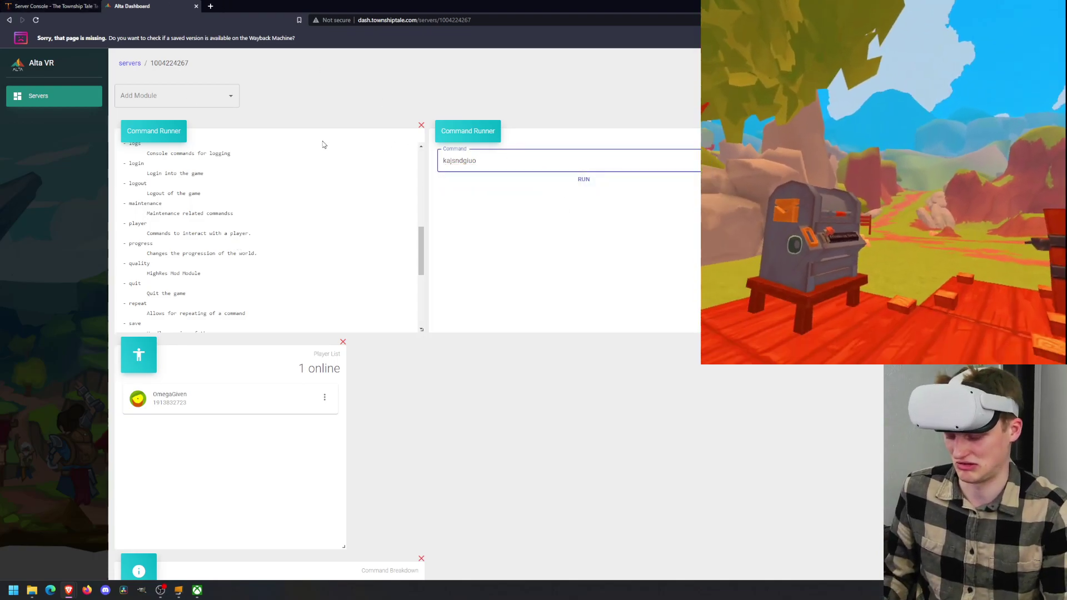